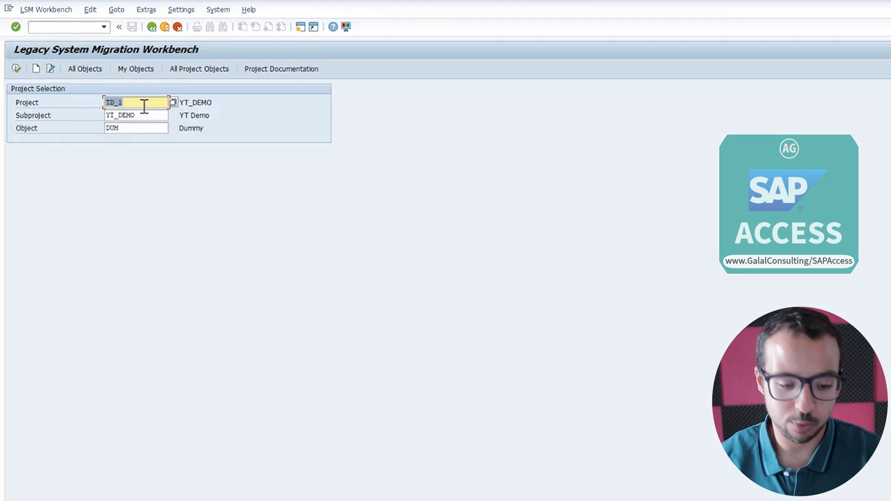
Specify project YT_DEMO, subproject TC and object FB70 in the project selection
type("Y")
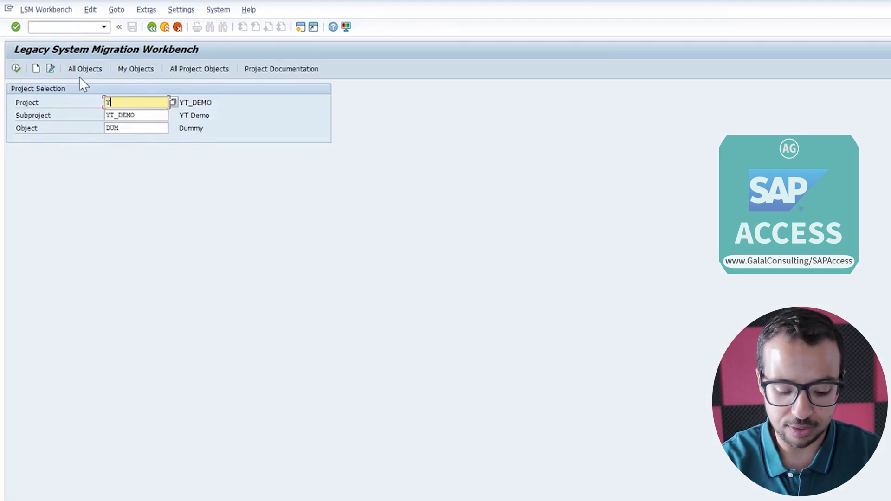
type("T_DEMO")
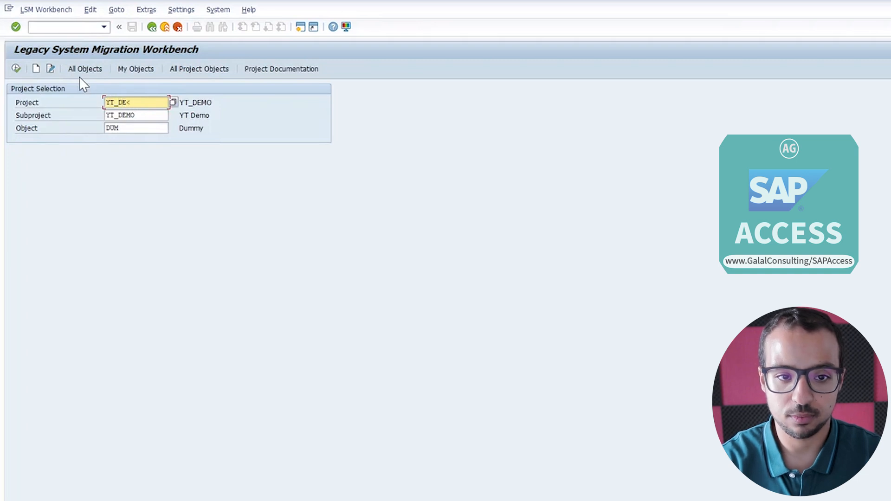
key("Tab")
type("TC")
key("Tab")
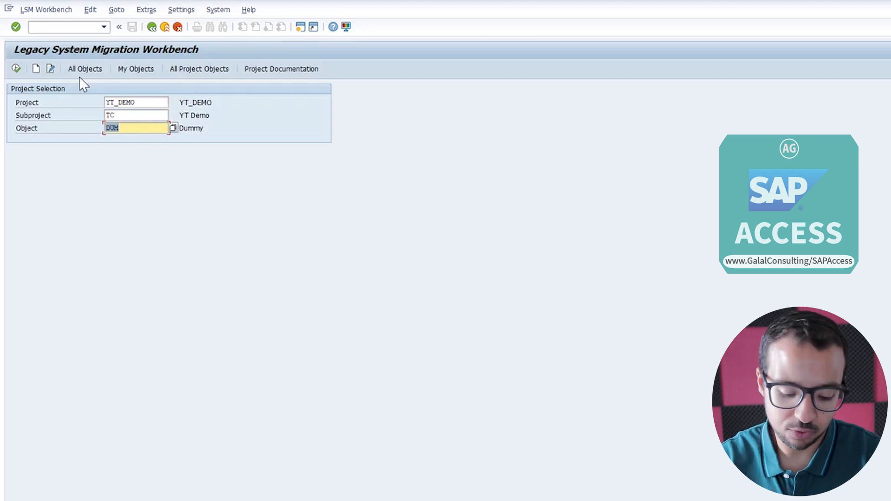
type("FB70")
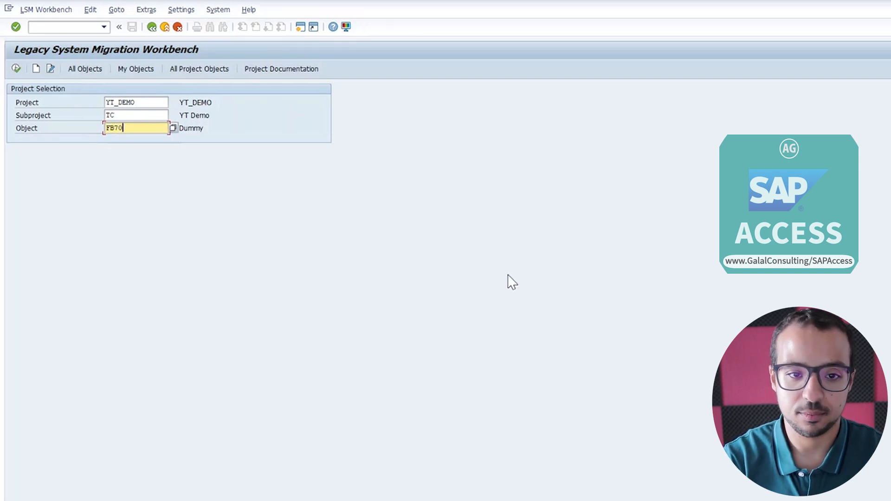
key("Return")
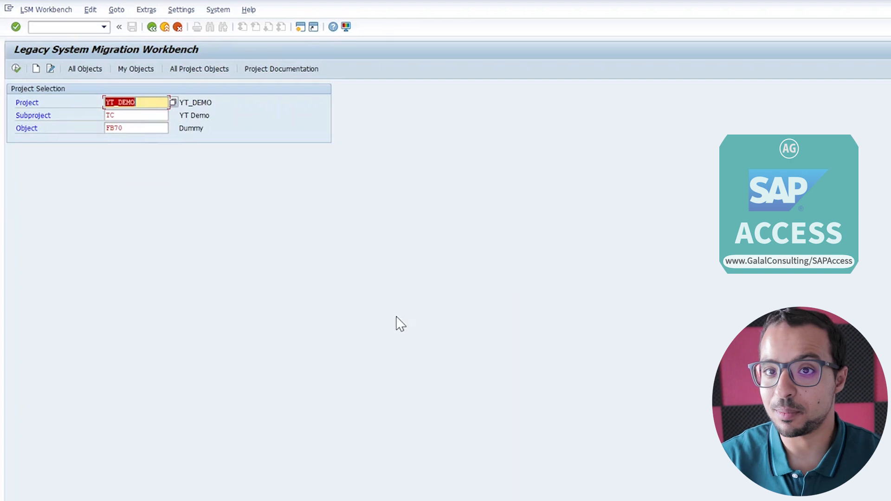
Create the project, subproject and object with the descriptions "YT Demo", "Trans Data" and "Customer Open Items" respectively
left_click(36, 69)
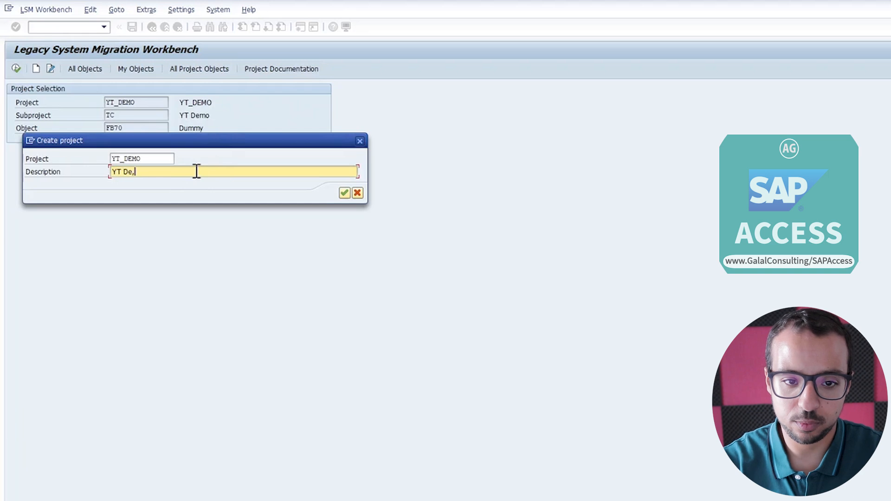
type("YT Demo")
key("Return")
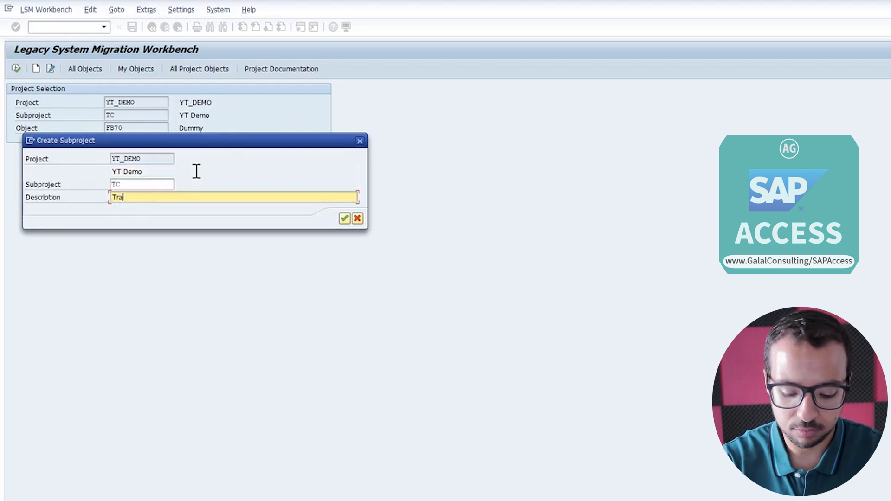
type("Trans Data")
key("Return")
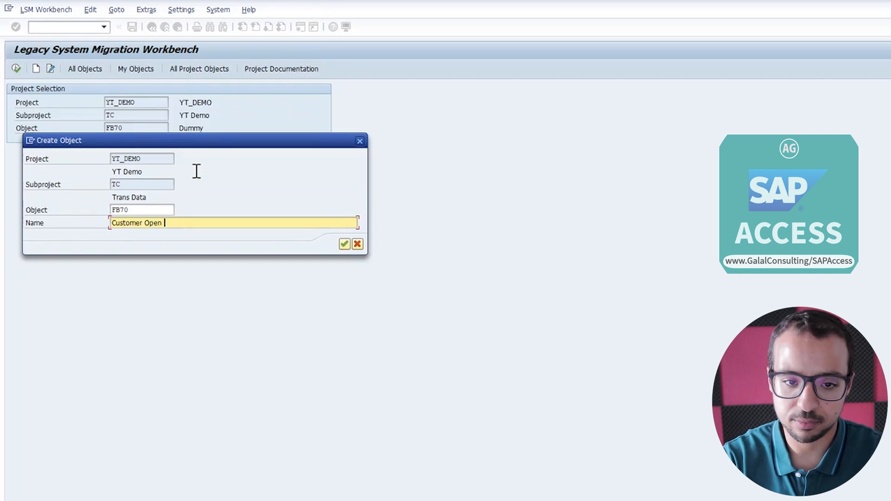
type("Customer Open Items")
key("Return")
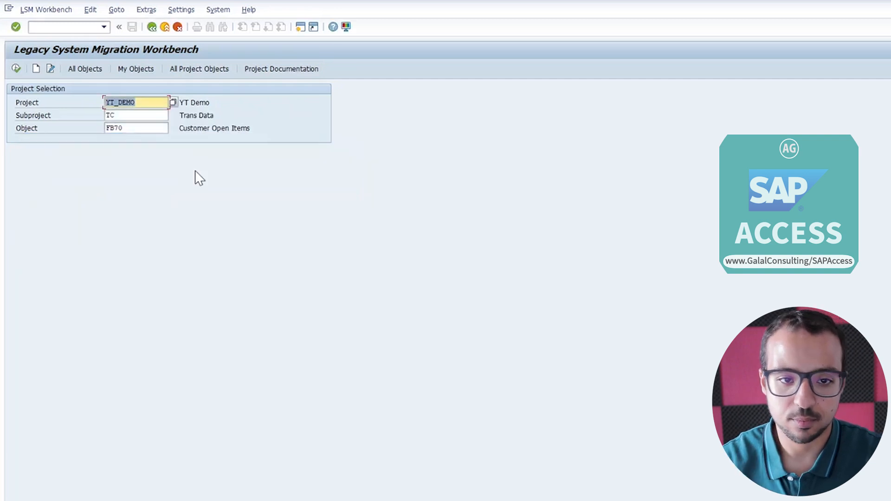
Set the import method in the FB70 object attributes to Batch Input Recording and open the project's recordings overview
key("F8")
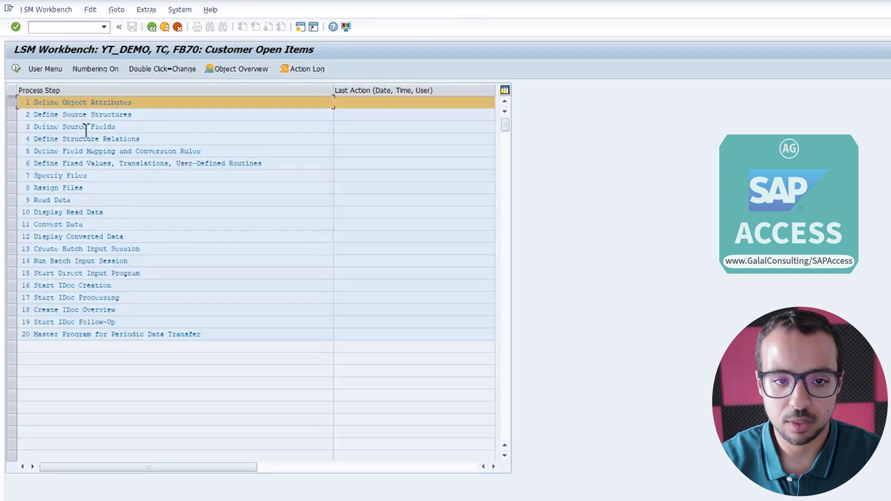
double_click(107, 105)
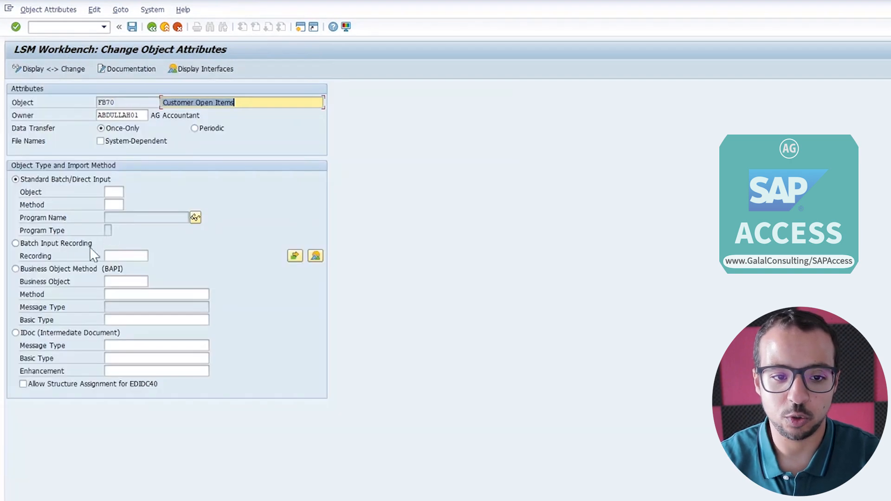
left_click(70, 246)
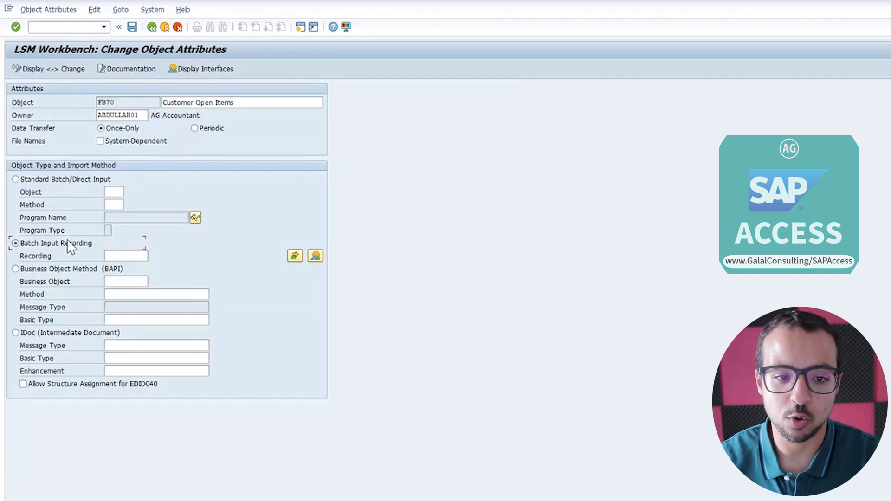
left_click(120, 256)
left_click(317, 257)
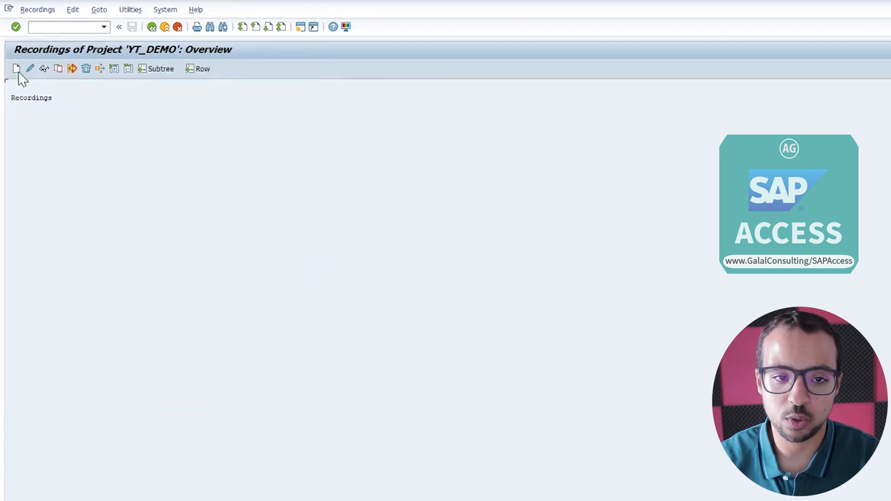
Create recording FB70 with the description "Customer Open Items Fb70" and start recording transaction code FB70
left_click(17, 69)
type("FB70")
key("Return")
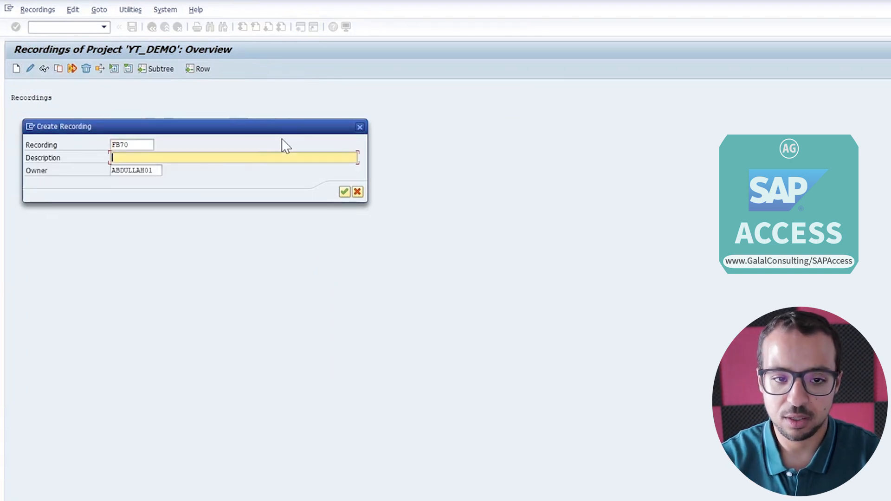
type("Customer Open Items ")
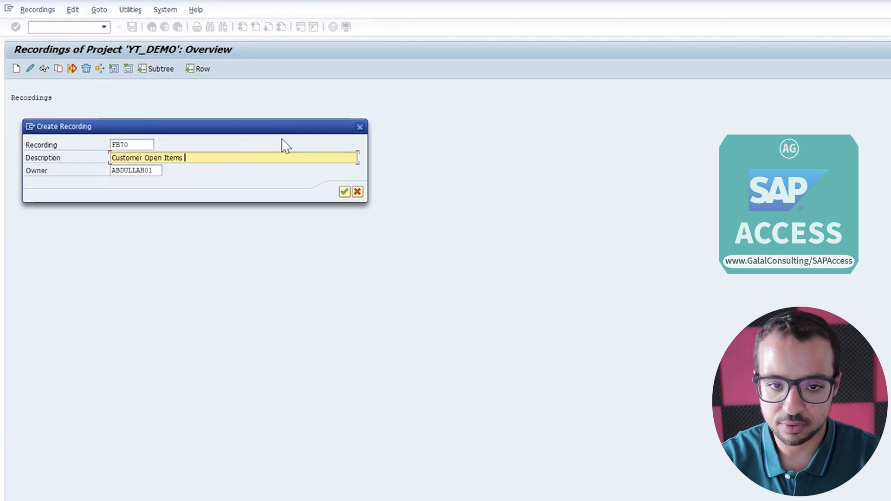
type("Fb7")
key("Tab")
key("shift+Tab")
key("End")
type("0")
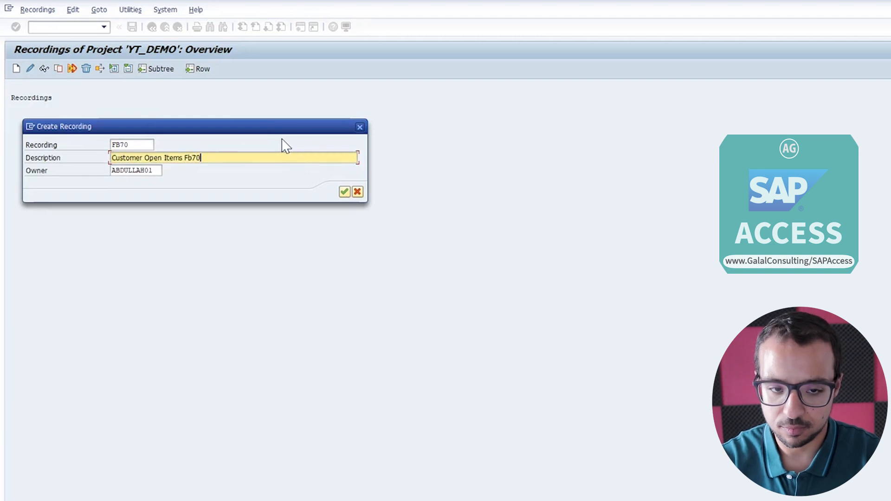
key("Tab")
key("Return")
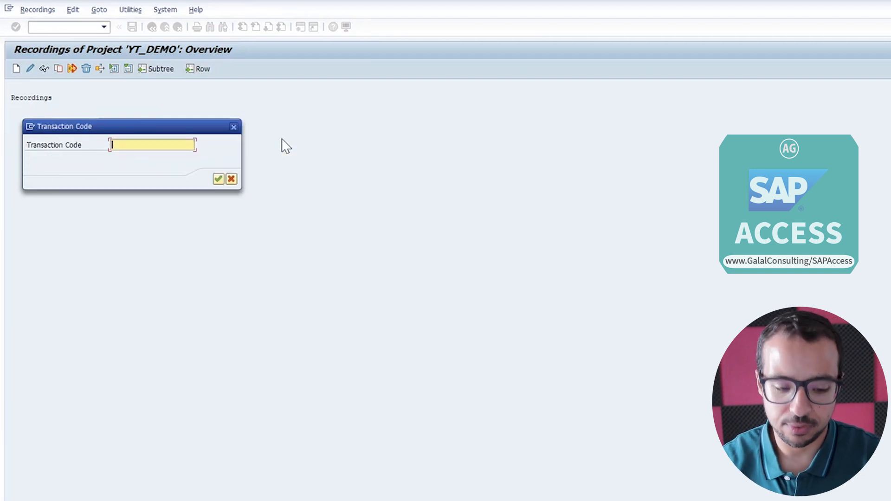
type("FB70")
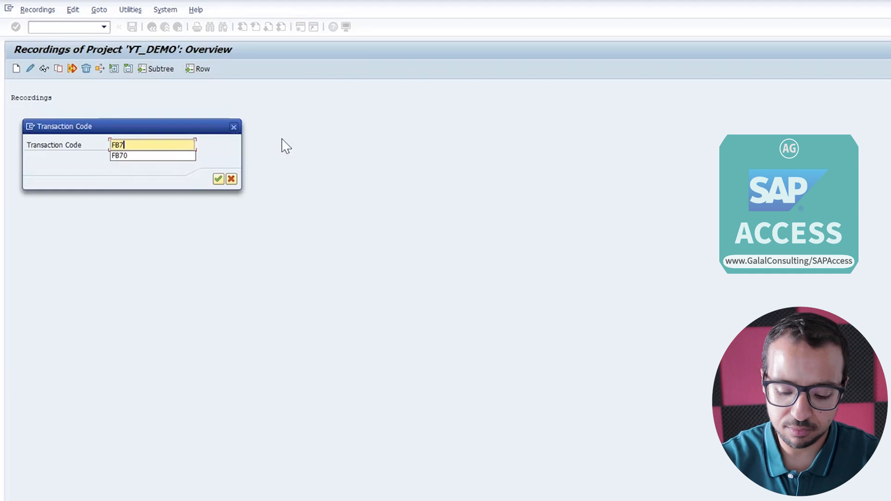
key("Return")
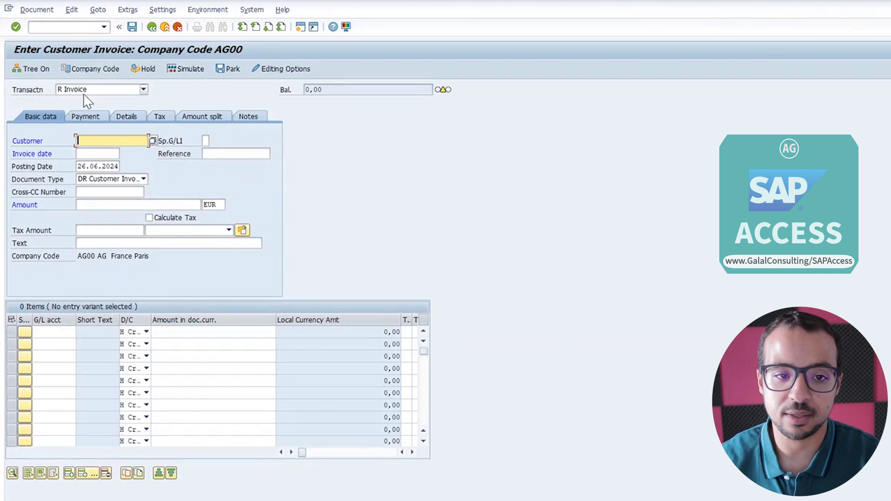
Keep the transaction type as Invoice, enter the customer number and set the invoice date to 26062023
left_click(108, 90)
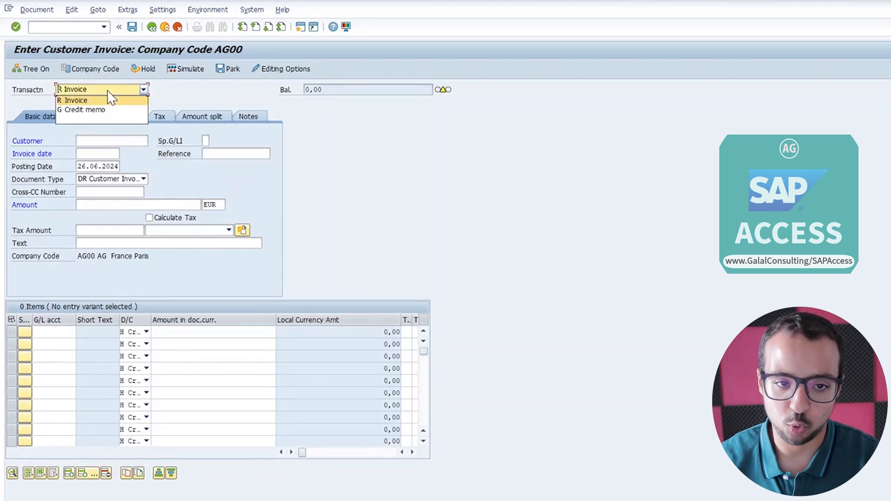
left_click(94, 103)
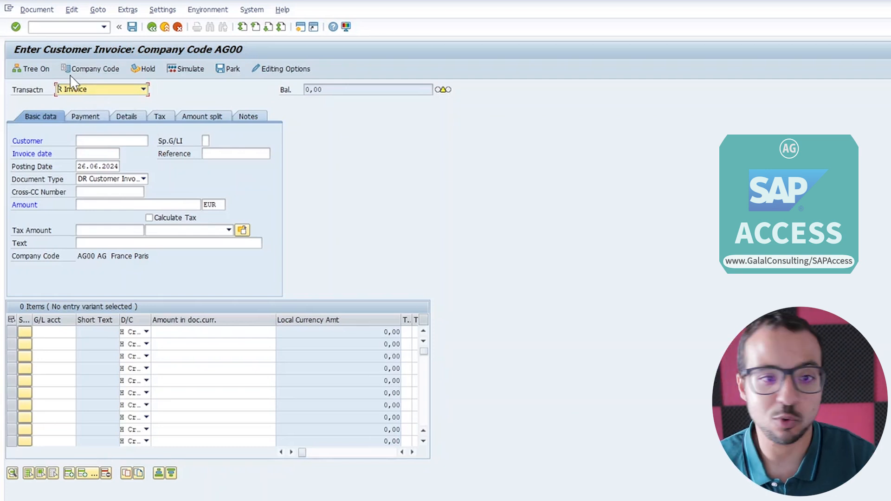
left_click(105, 141)
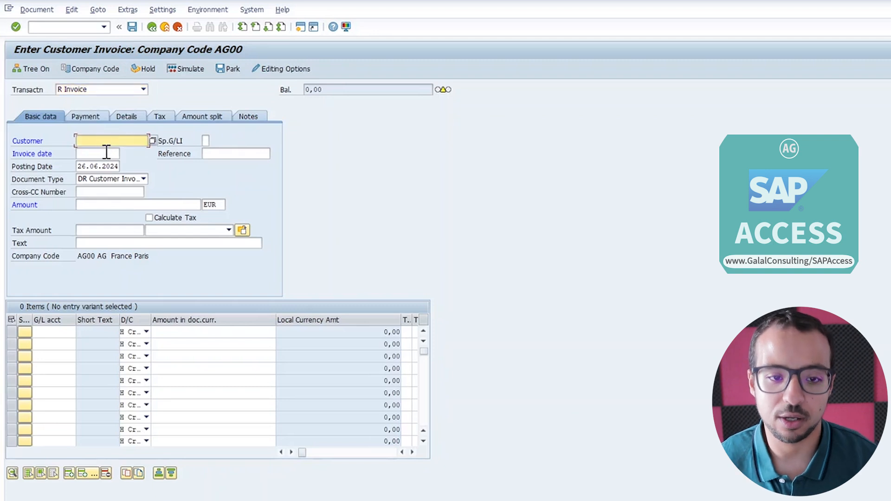
type("200")
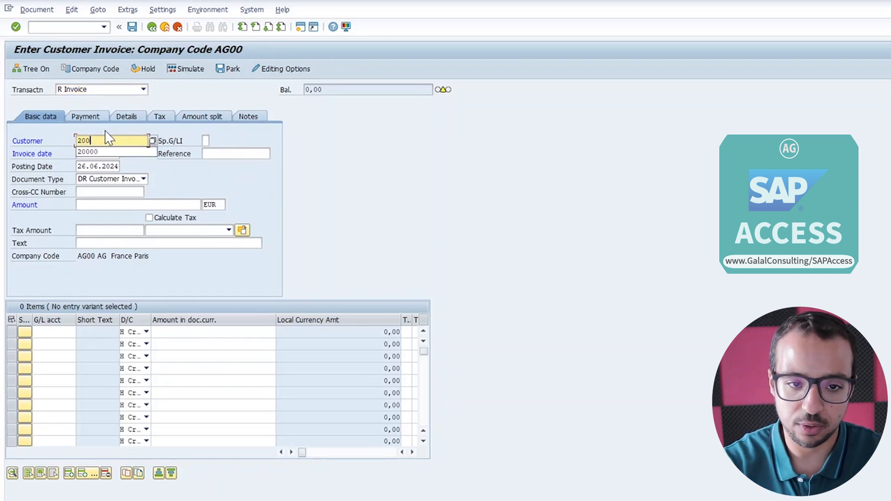
type("00")
left_click(102, 155)
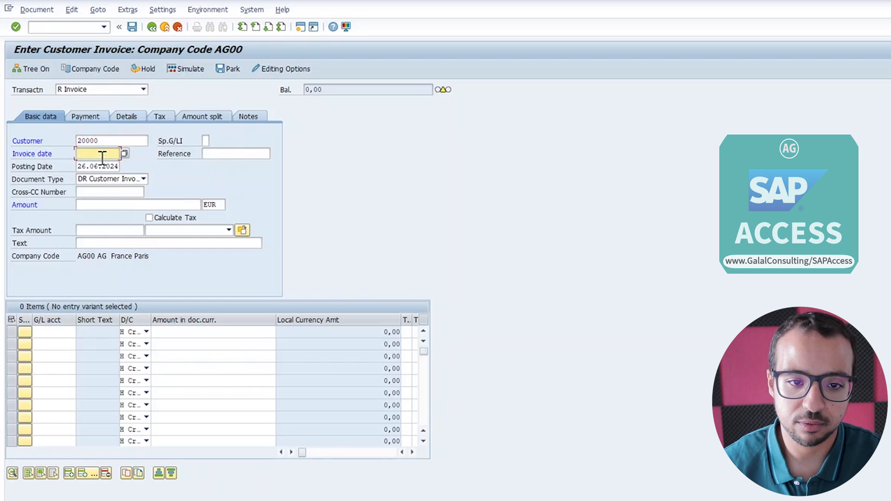
type("260")
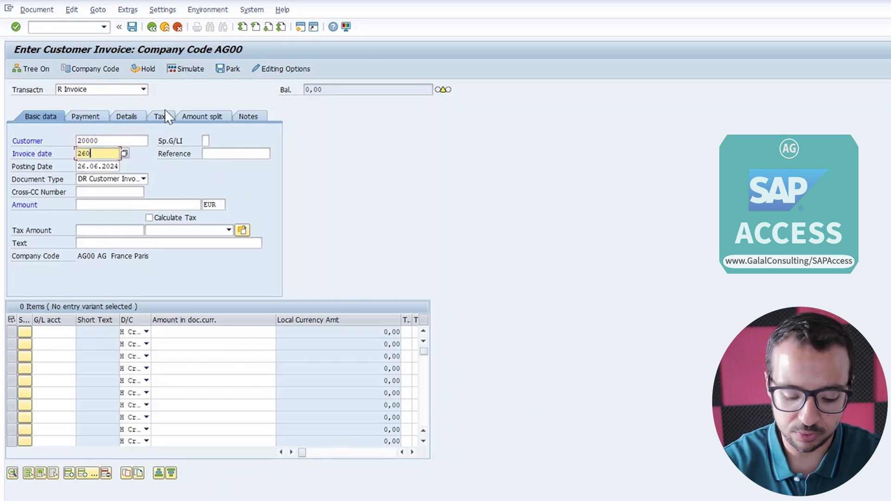
type("62023")
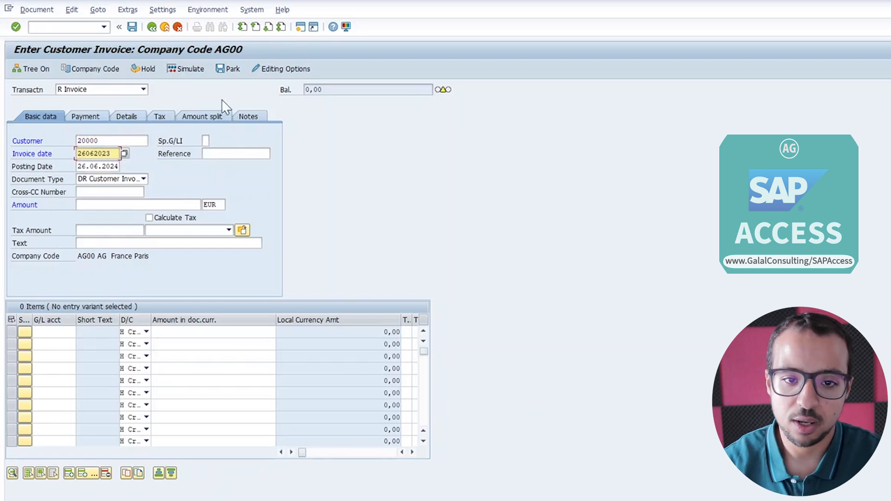
Enter "Ref" as the invoice reference and set the invoice amount to 10000 EUR
left_click(260, 150)
type("Ref")
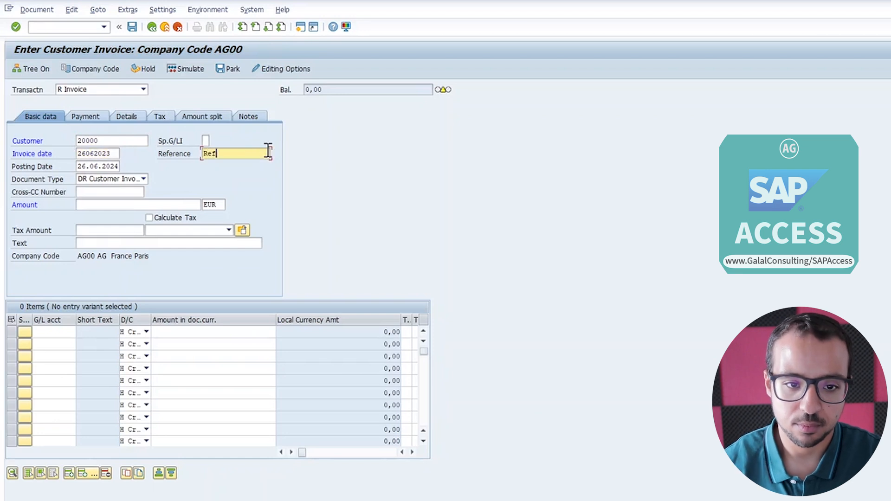
left_click(146, 205)
type("1")
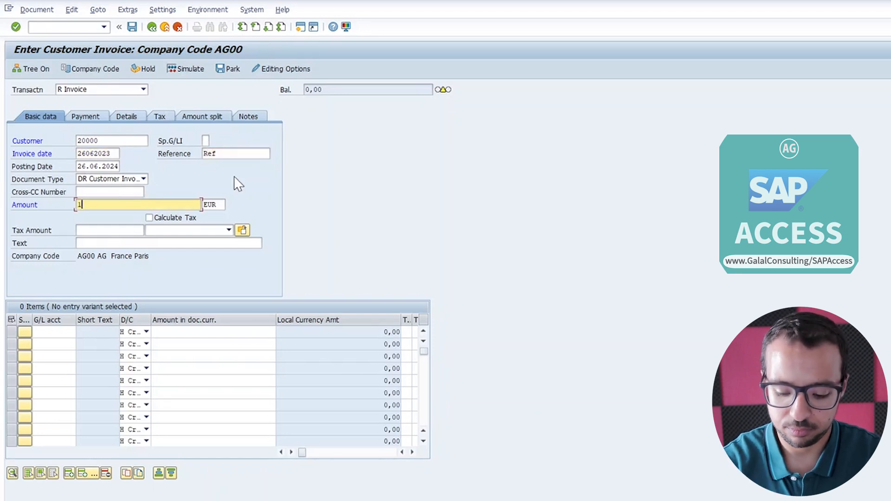
type("0000")
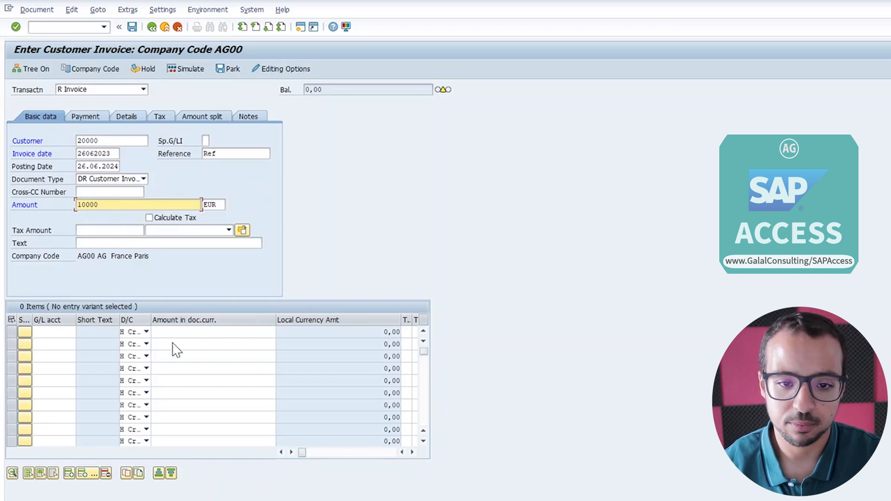
left_click(213, 203)
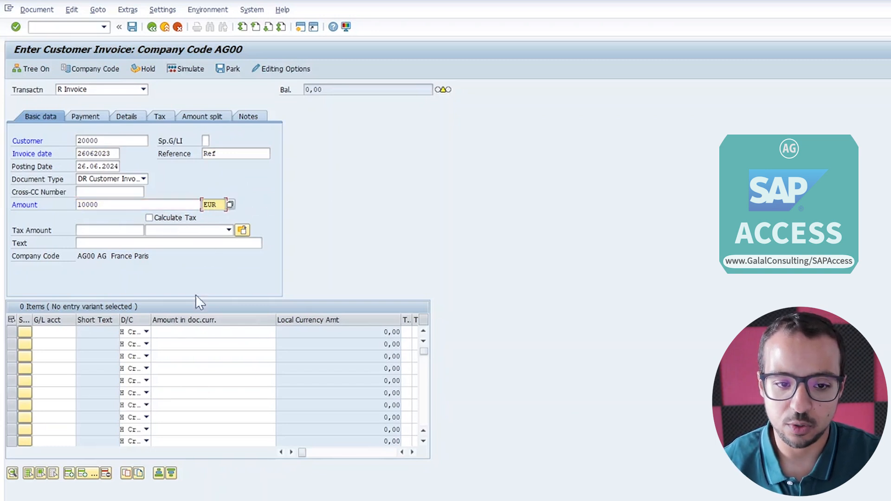
Fill the first line item with the G/L account number, posting type H Credit and a document currency amount of 10000
left_click(60, 323)
left_click(60, 324)
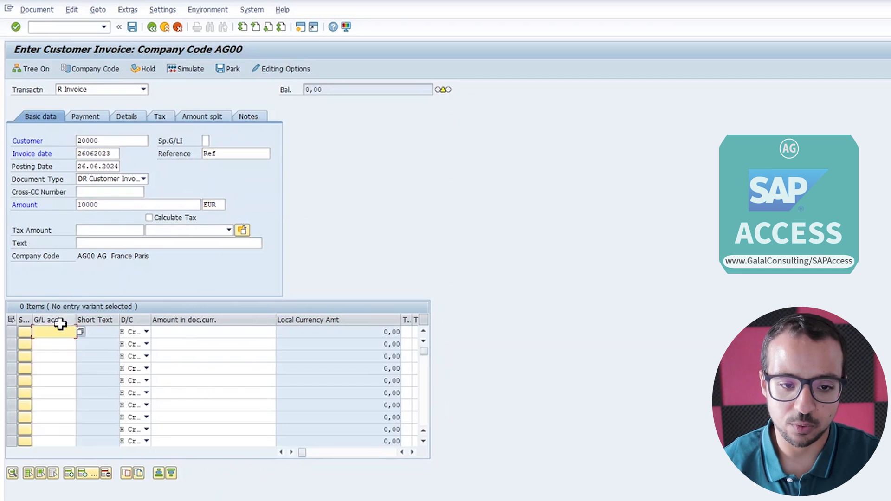
type("91")
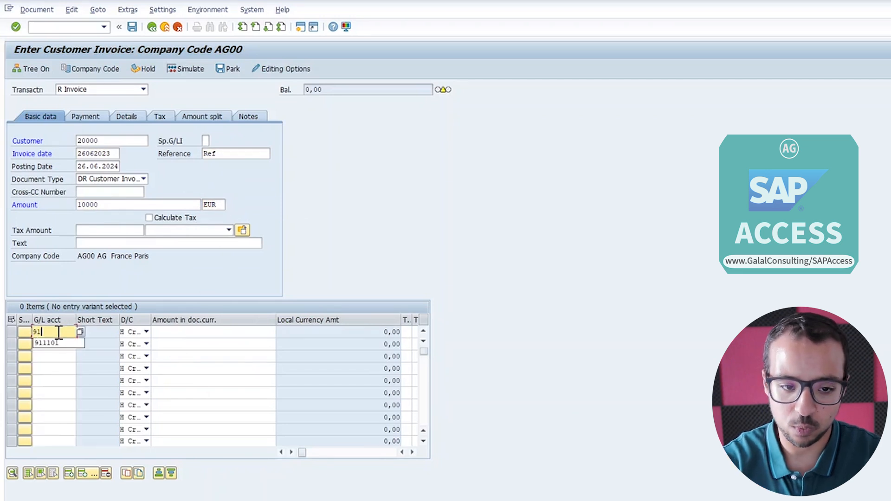
type("1101")
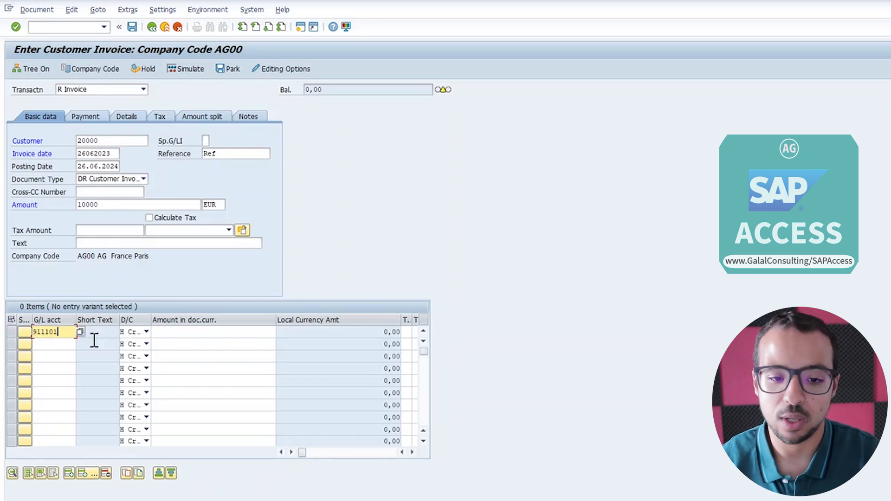
left_click(146, 332)
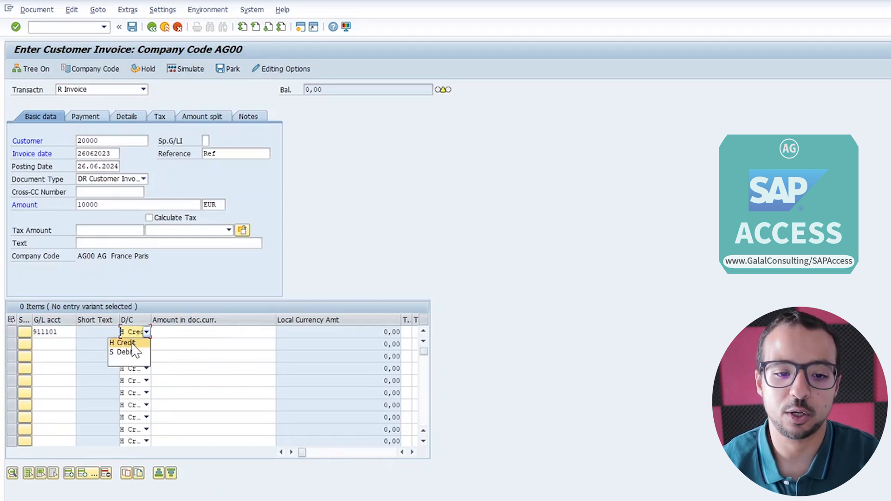
left_click(132, 343)
left_click(182, 331)
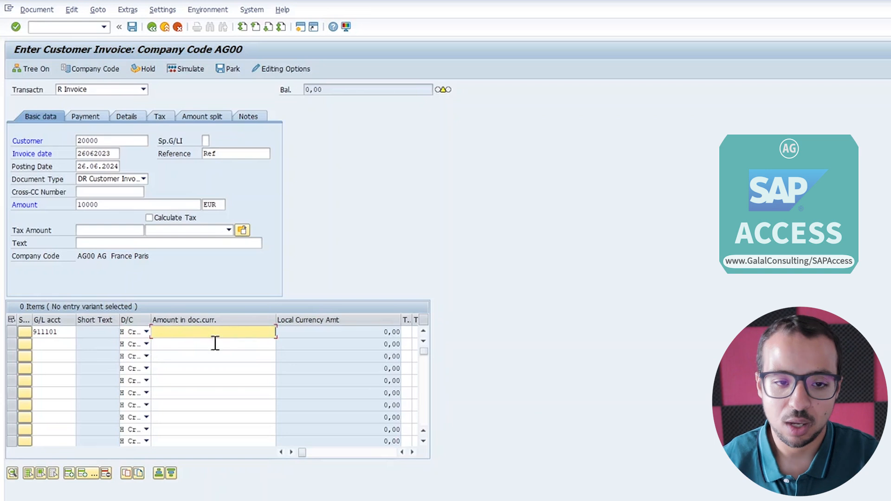
type("10000")
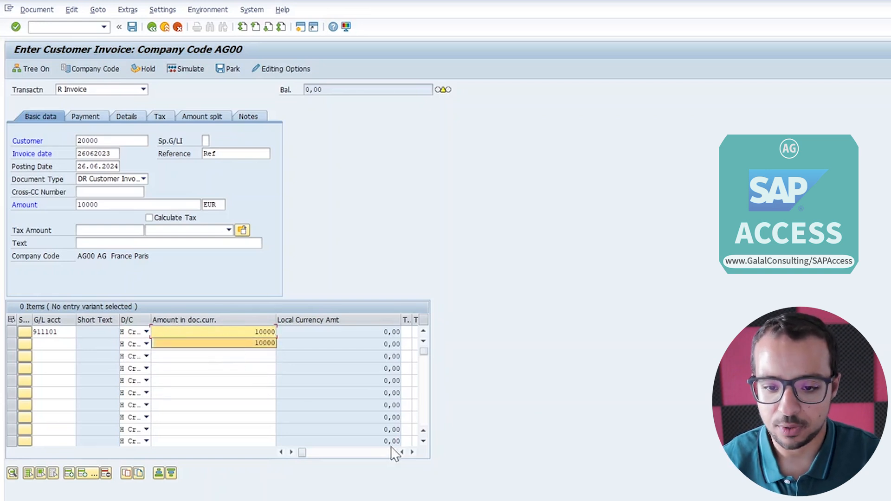
Enter "Assignt" as the assignment of the first line item
left_click(412, 452)
left_click(413, 452)
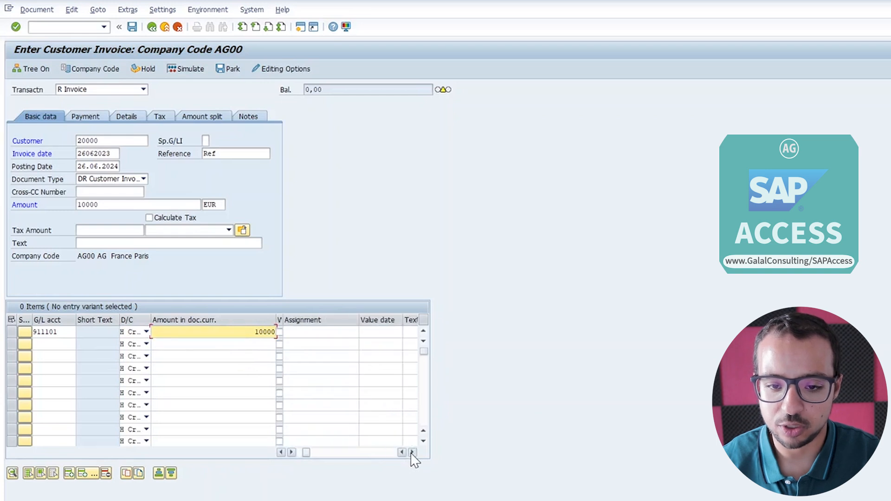
left_click(332, 334)
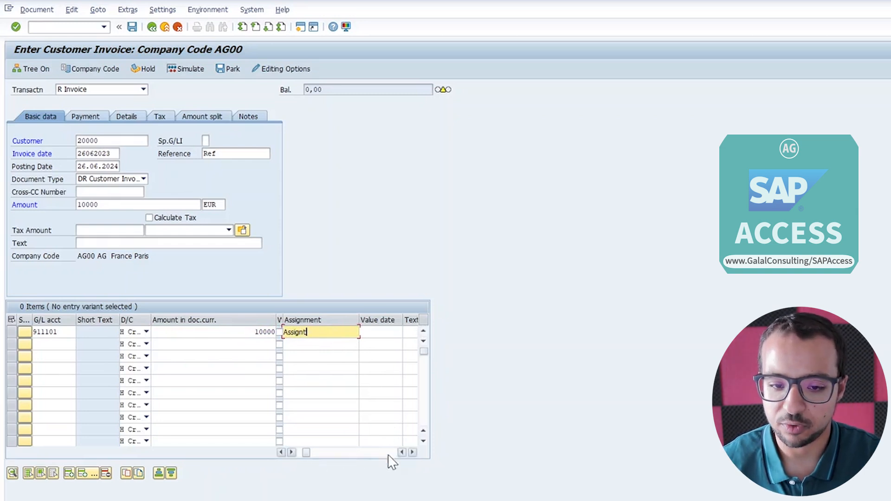
left_click_drag(309, 453, 301, 453)
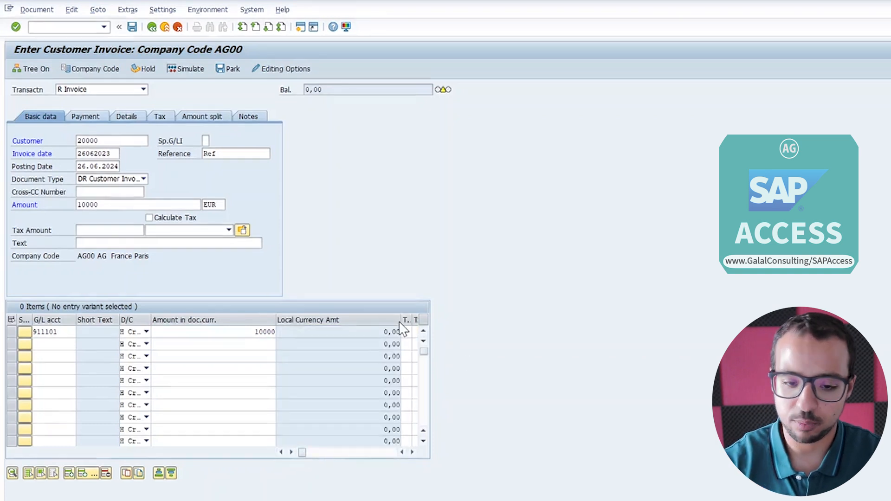
Validate the invoice entries, accept the date warning and down payment notice, and post the document to finish the recording
key("Return")
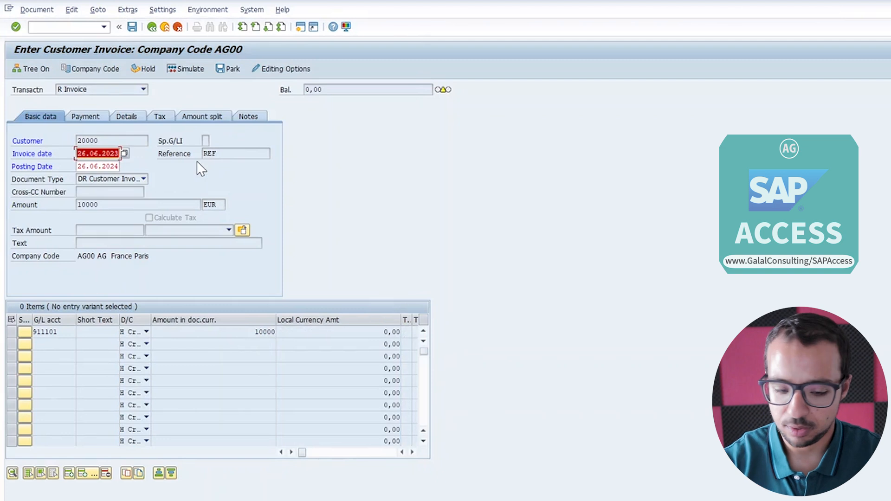
key("Return")
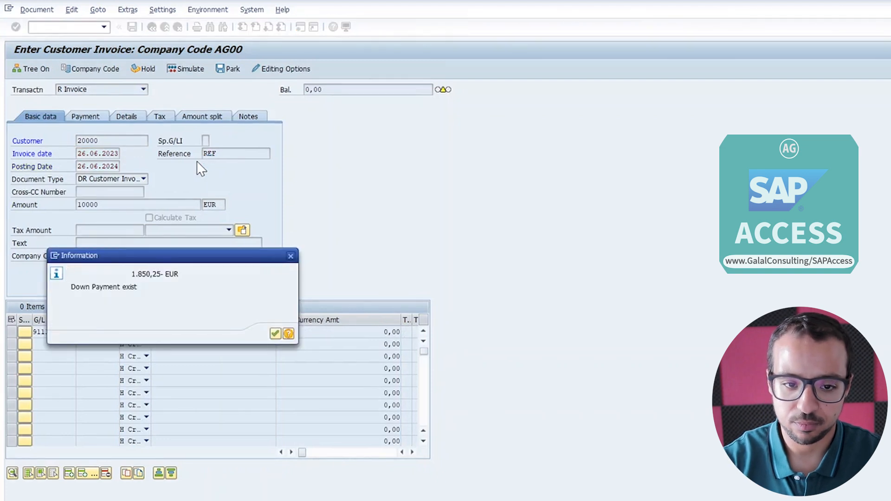
key("Return")
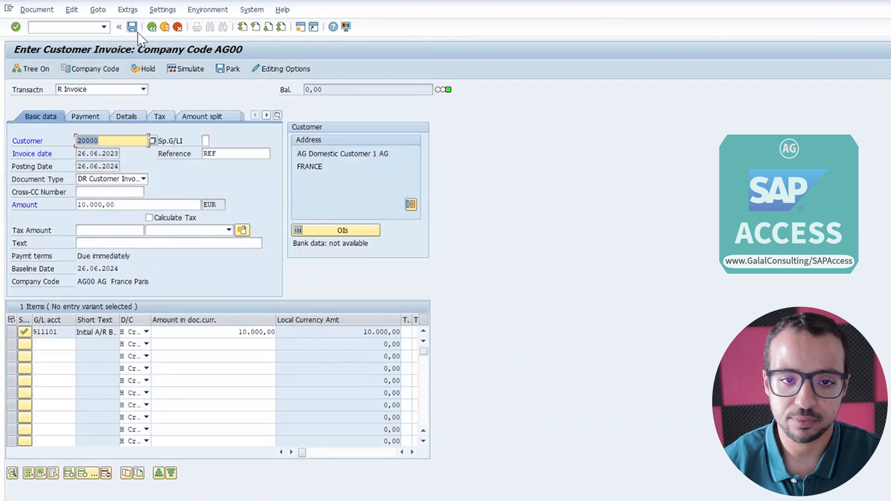
left_click(132, 27)
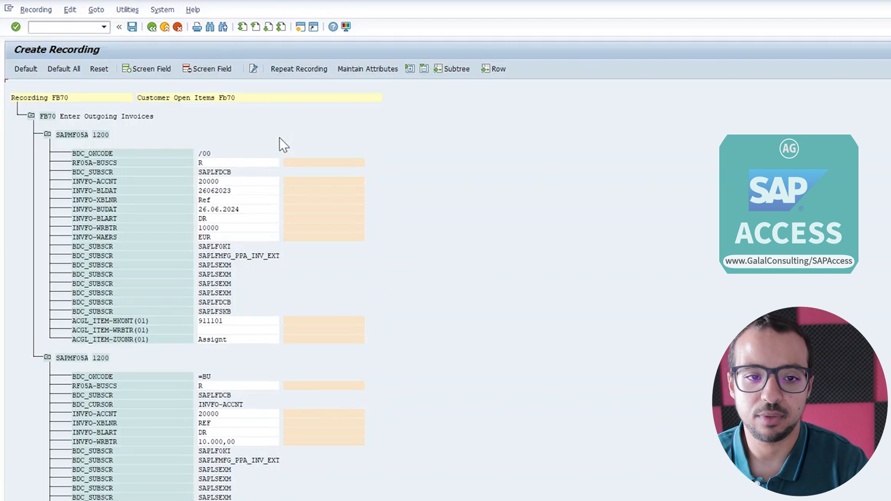
Assign default names to all recorded fields and reset the repeated BUSCS, ACCNT, XBLNR, BLART and WRBTR fields in the second screen block
left_click(127, 9)
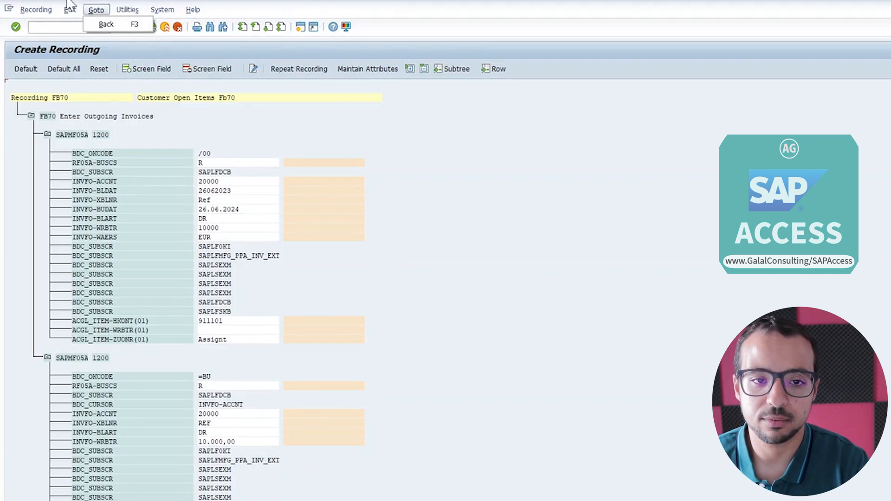
left_click(91, 39)
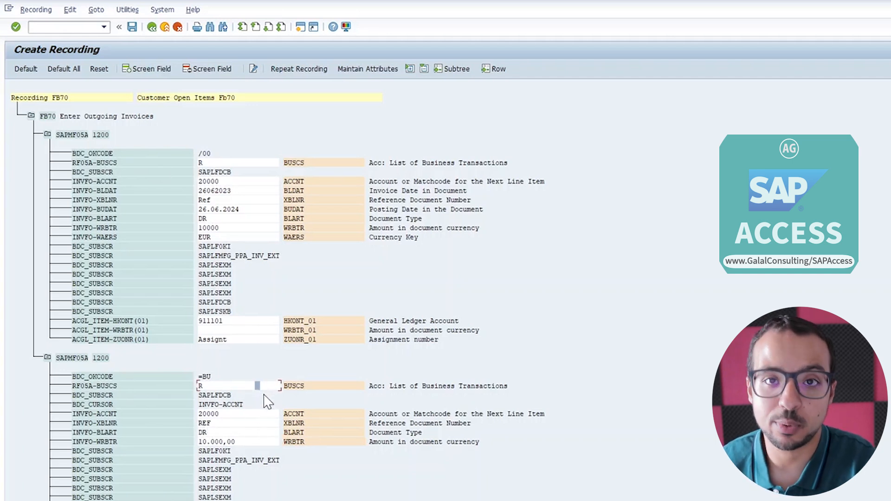
left_click(102, 71)
left_click(212, 413)
left_click(105, 64)
left_click(104, 73)
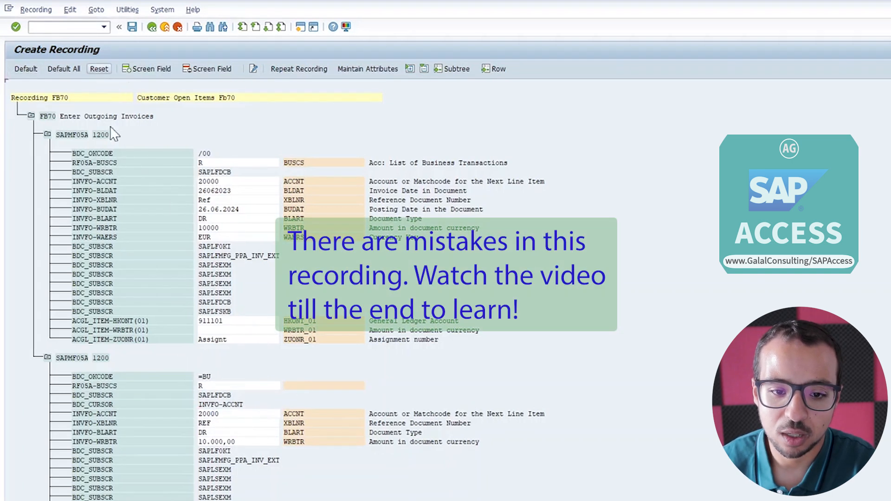
left_click(237, 423)
left_click(102, 71)
left_click(229, 432)
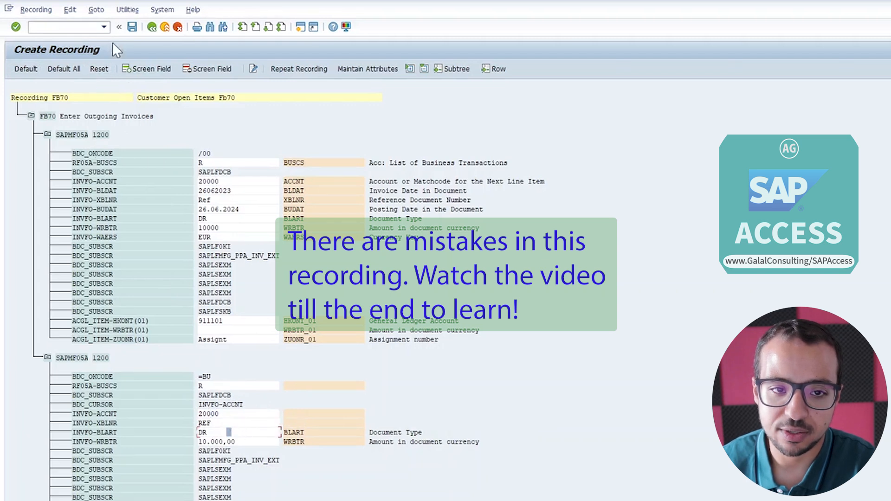
left_click(93, 70)
left_click(93, 72)
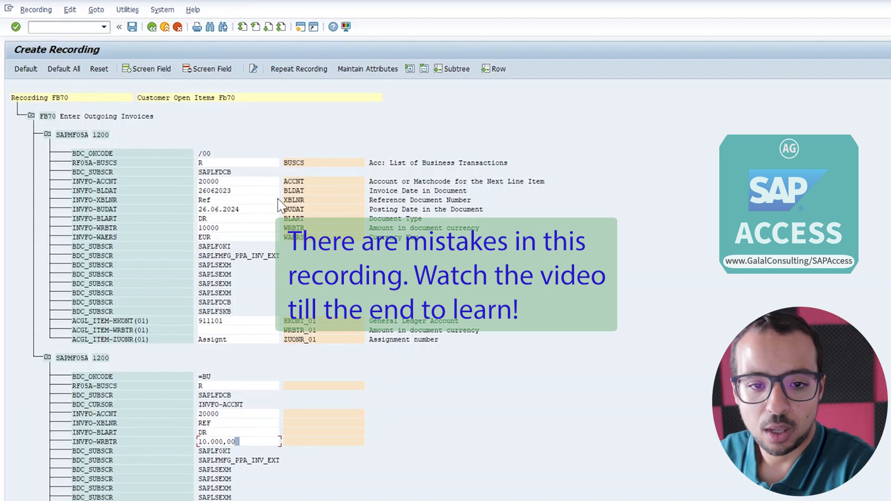
Save the FB70 recording and return to the object attributes
left_click(132, 28)
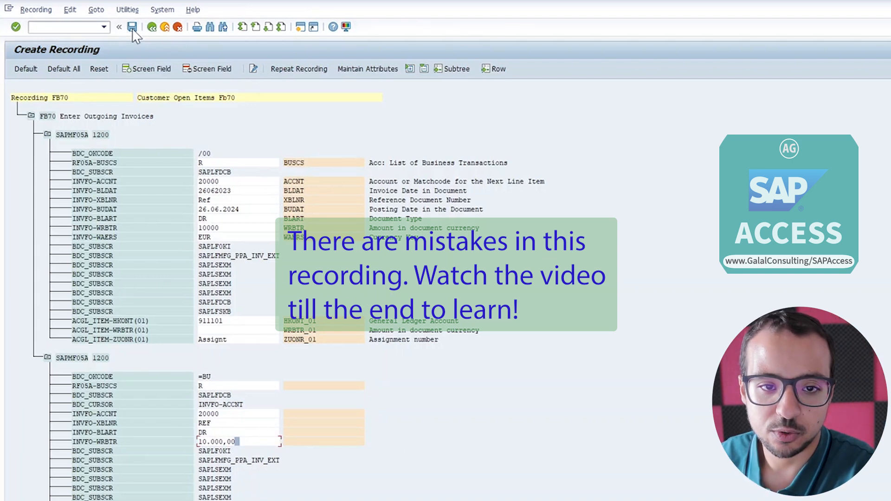
left_click(151, 27)
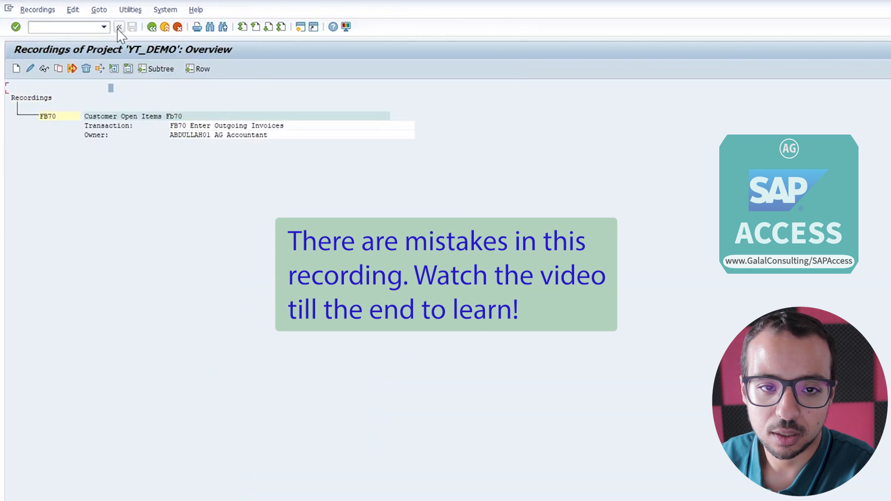
left_click(151, 27)
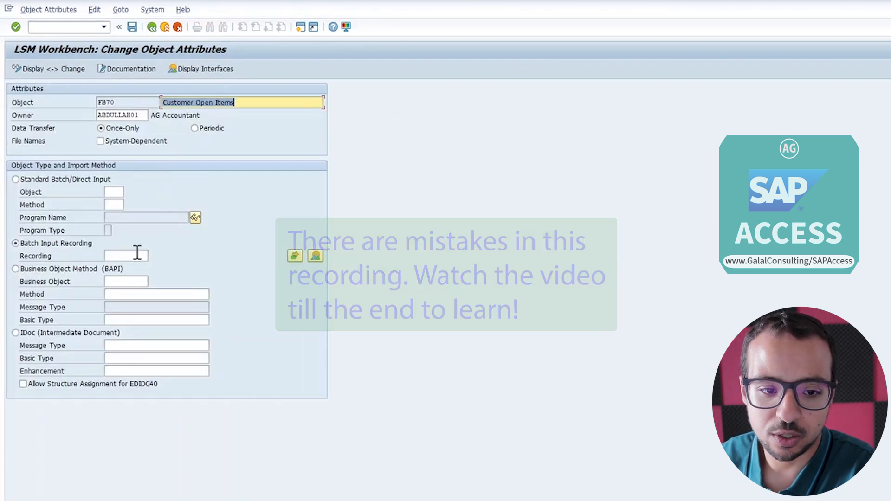
Assign recording FB70 to the Batch Input Recording import method, save the object attributes and return to the process steps
left_click(139, 256)
left_click(152, 256)
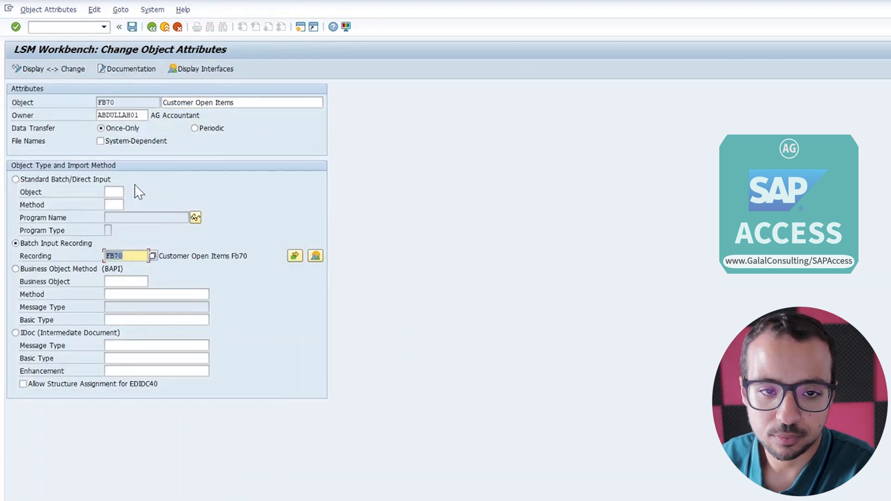
left_click(132, 27)
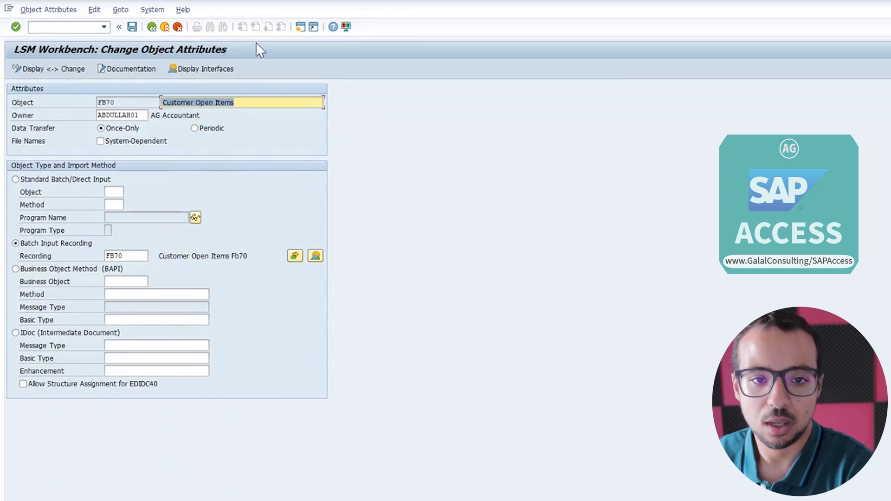
left_click(151, 27)
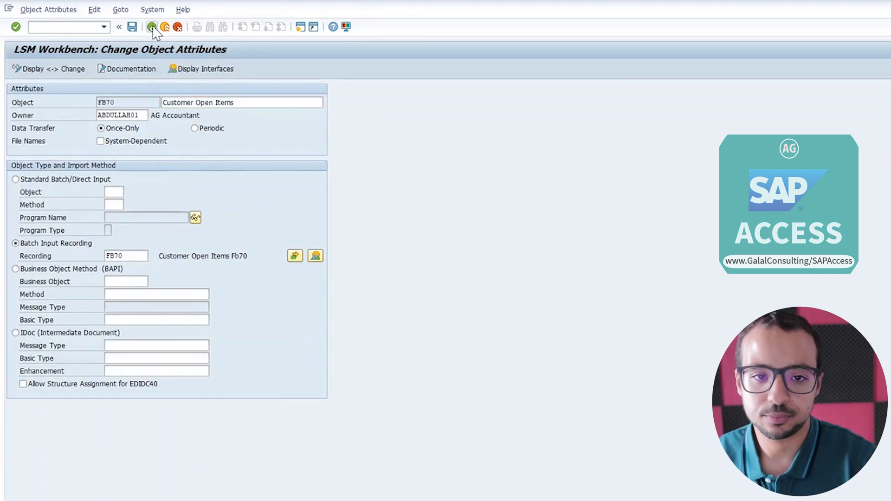
Display the object overview as a table and copy the names, descriptions, types and lengths of target fields BUSCS through ZUONR_01
left_click(260, 71)
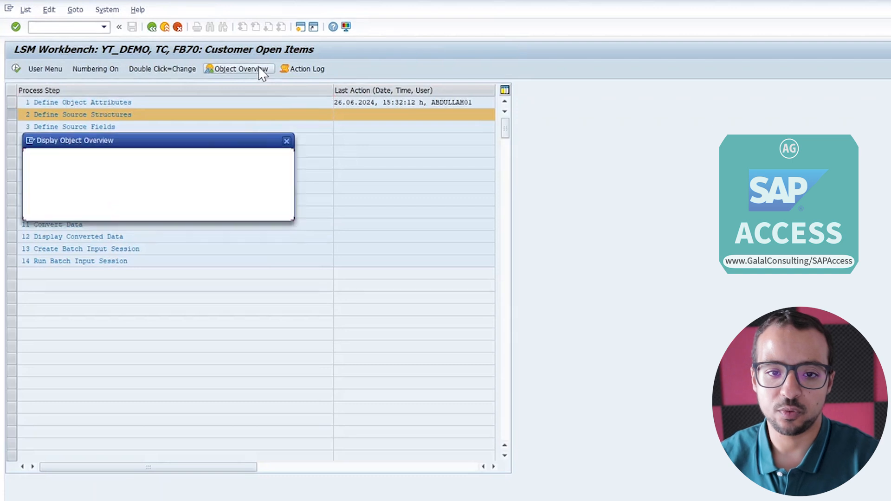
left_click(154, 209)
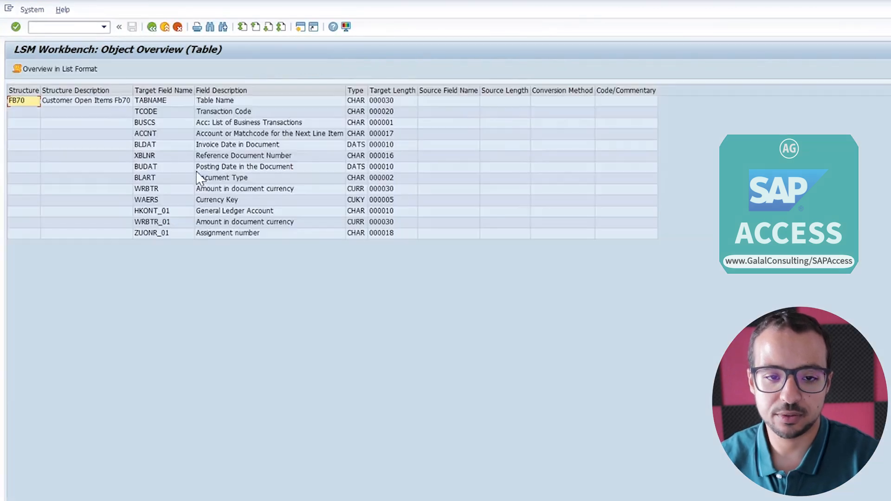
left_click(173, 119)
left_click(216, 143)
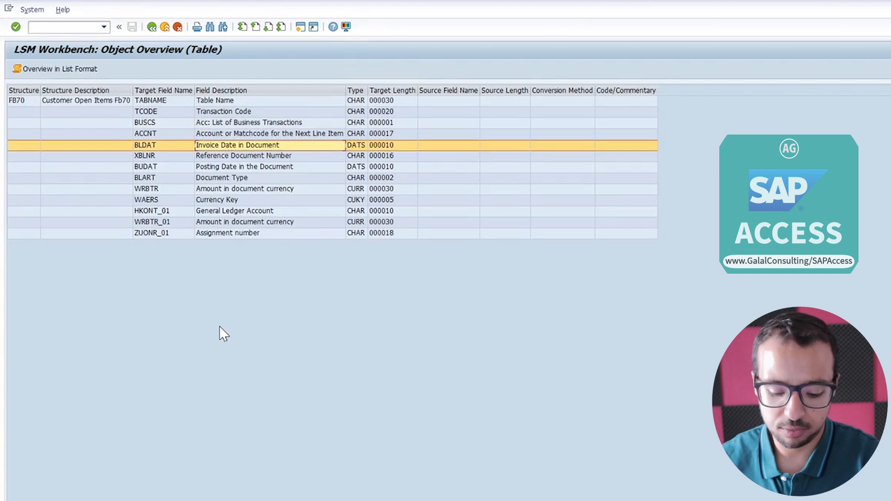
left_click(243, 304)
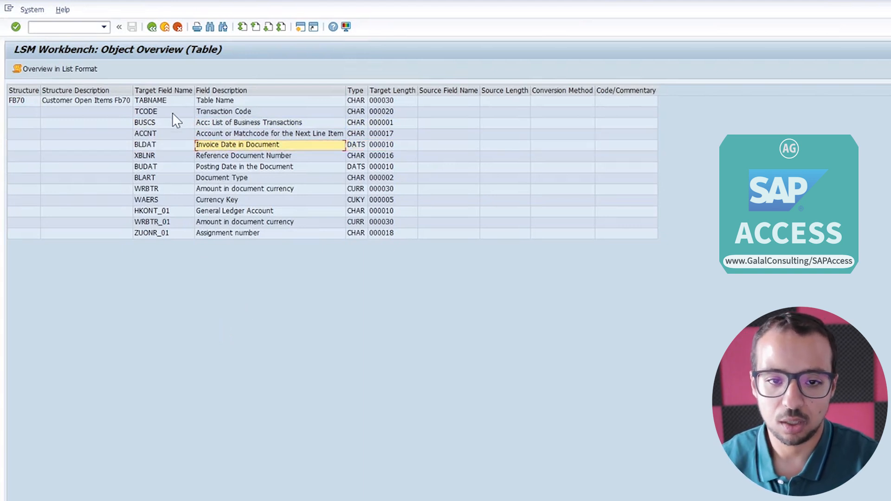
left_click_drag(160, 123, 392, 241)
key("ctrl+c")
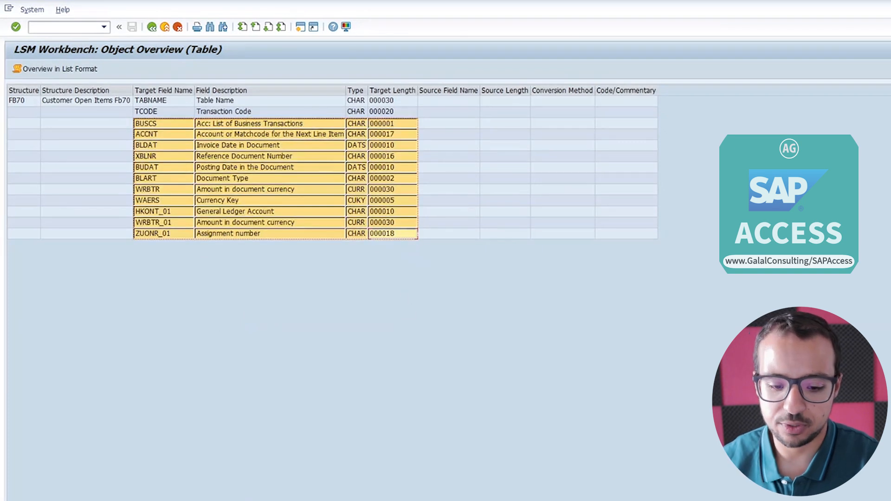
Switch to Excel, paste the copied field list at cell A1 of the blank workbook and autofit the column widths
key("alt+Tab")
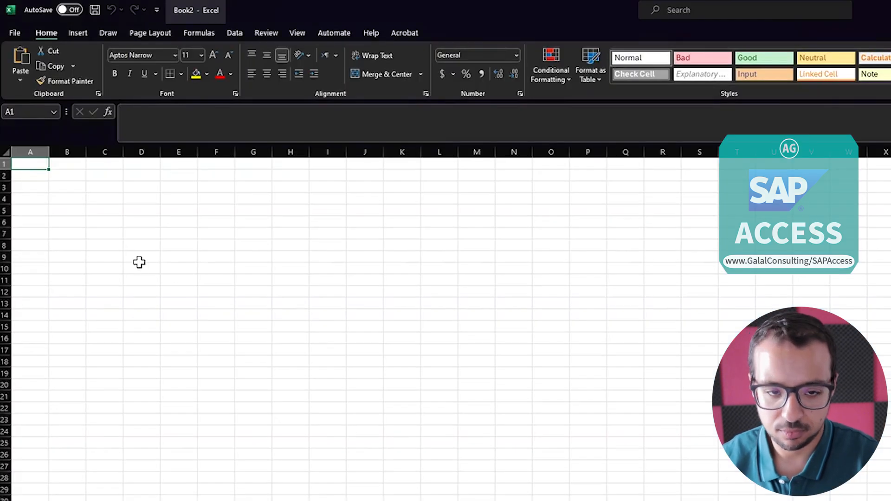
key("ctrl+v")
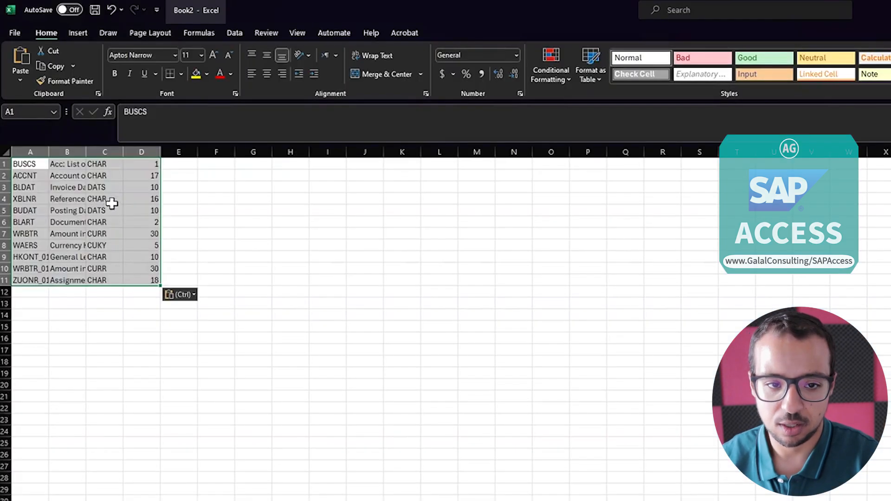
left_click(6, 152)
double_click(47, 151)
left_click(227, 245)
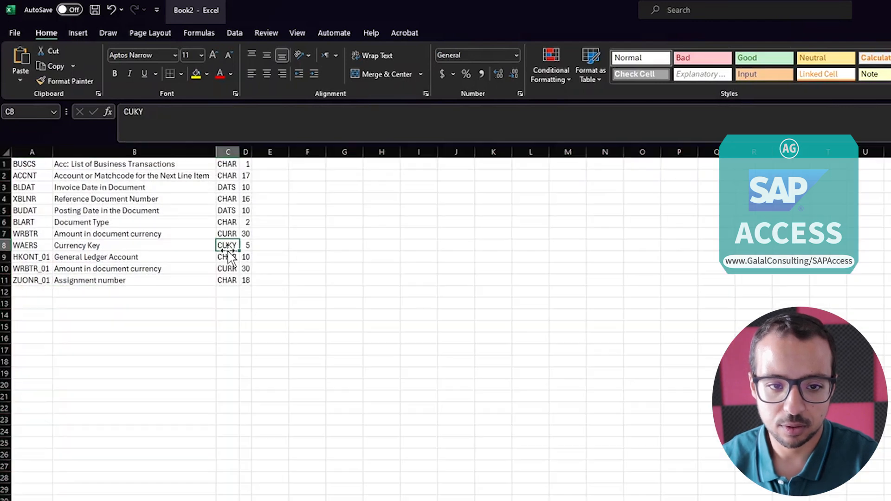
Switch back to SAP, leave the object overview and open the Define Source Structures process step
left_click(345, 500)
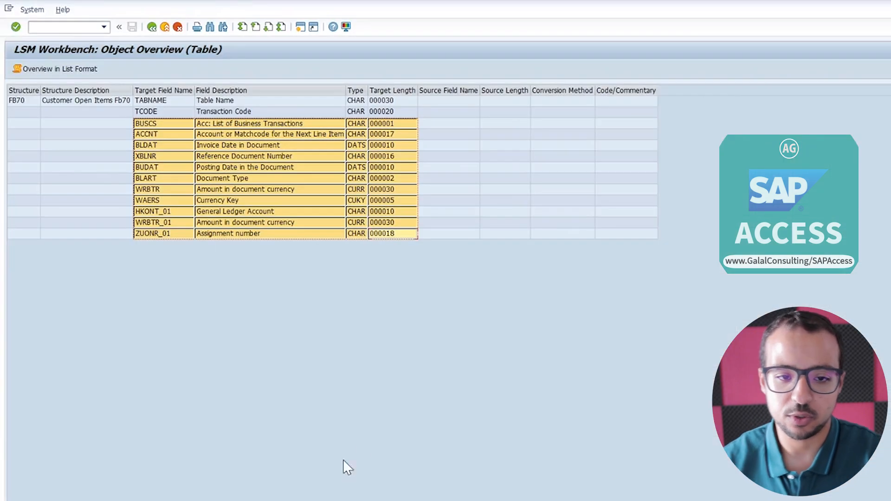
left_click(151, 27)
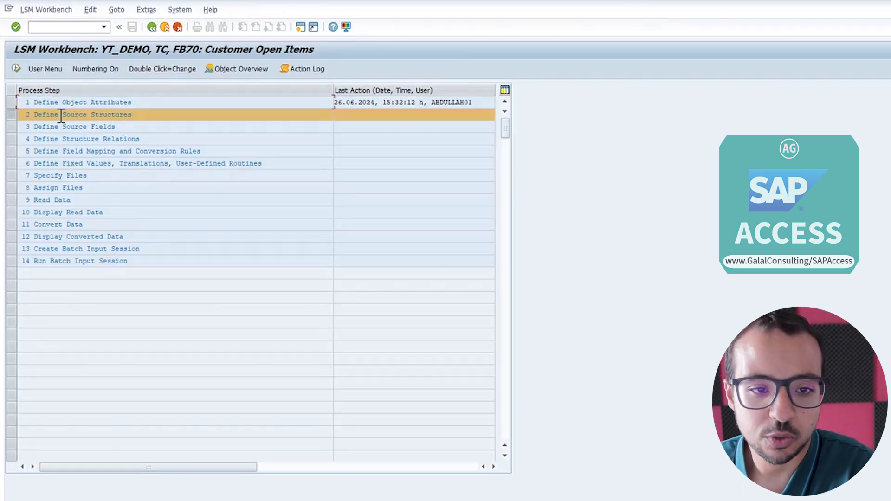
double_click(59, 115)
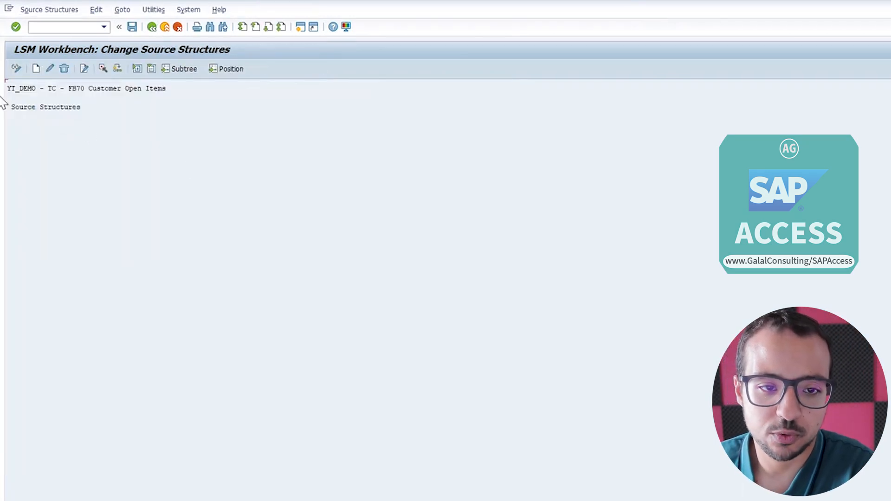
Create a source structure named AROPenItems with the description Enjoy FB70, and return to the process steps
left_click(36, 68)
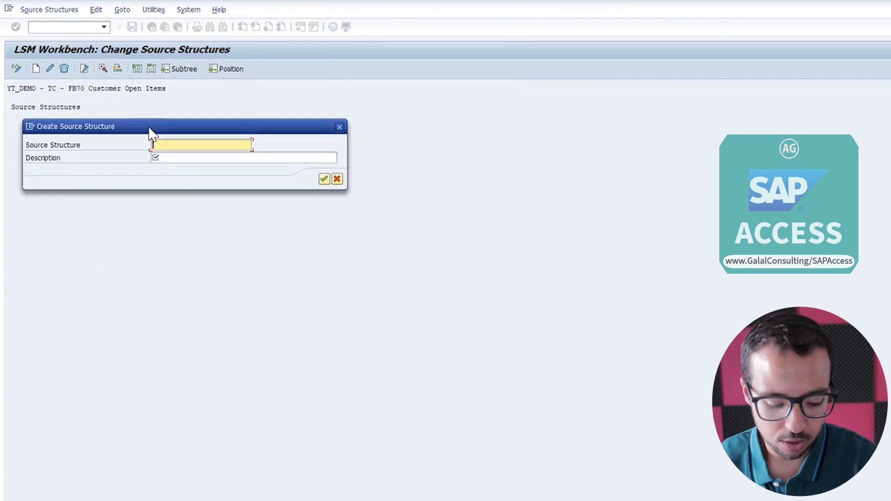
type("AROPenItems")
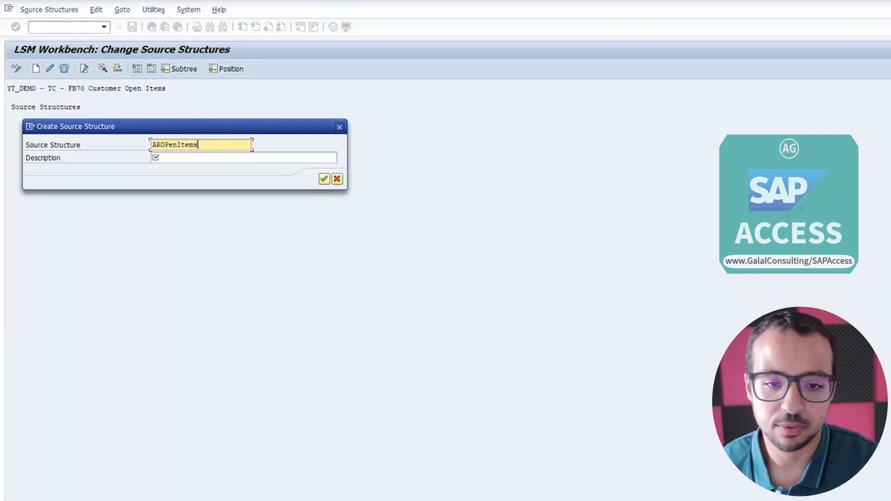
key("Tab")
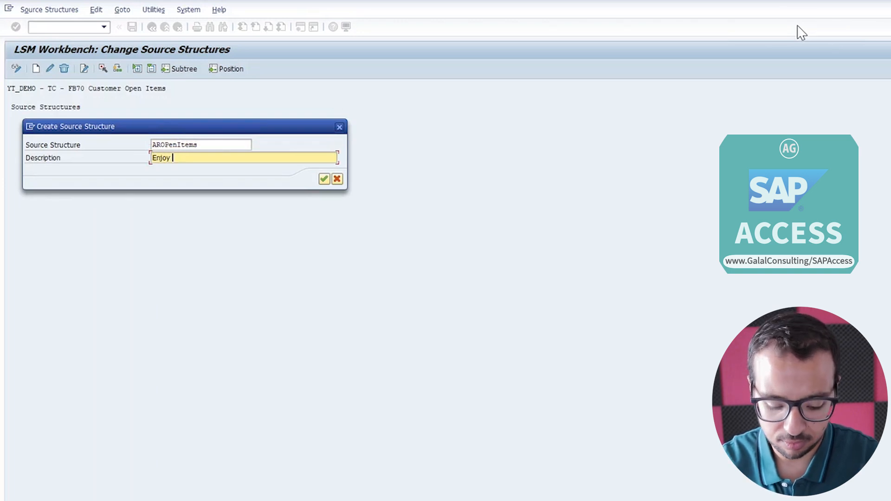
type("Enjoy FB70")
key("Return")
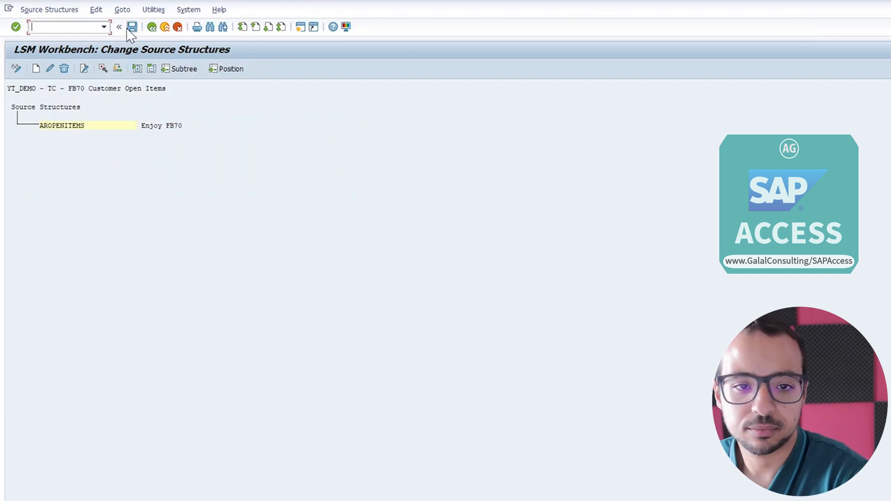
left_click(151, 27)
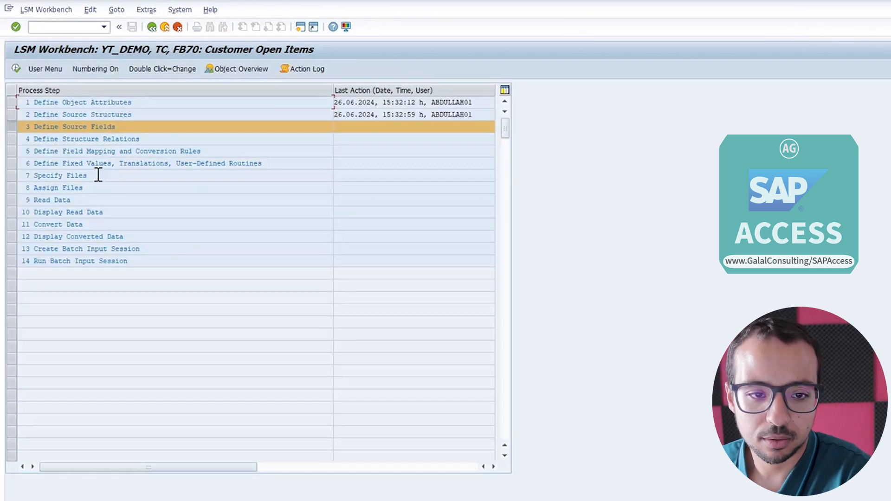
Open AROPENITEMS in the Define Source Fields table and fill its field names from the Excel list, BUSCS through ZUONR_01
double_click(116, 127)
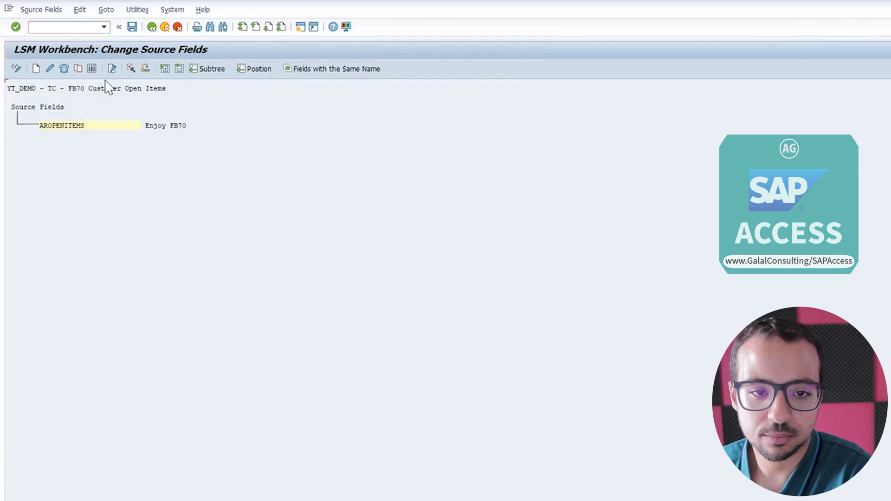
left_click(91, 69)
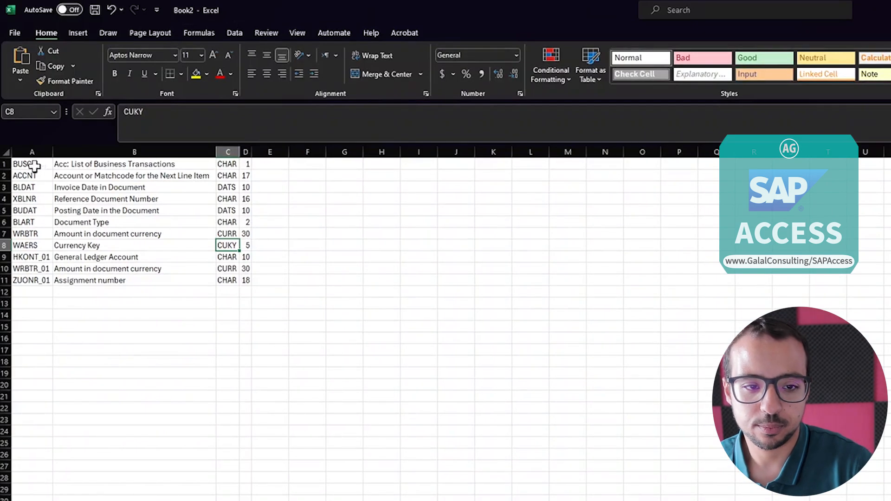
left_click(29, 165)
left_click_drag(27, 173, 30, 282)
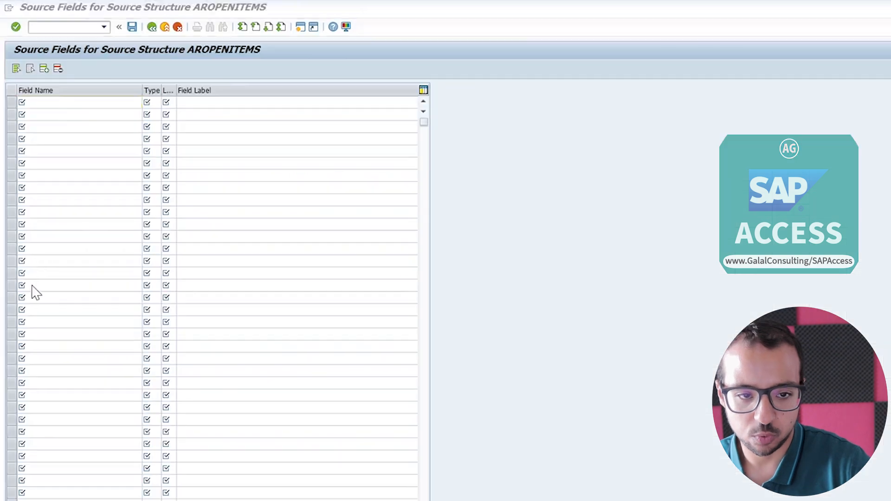
key("ctrl+v")
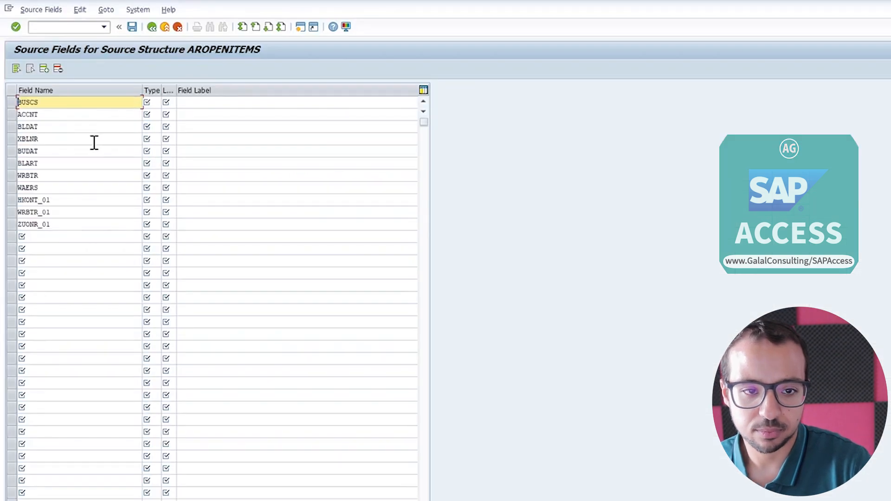
Copy the field lengths in D1:D11 of the Excel list into the length column of the SAP source fields table
key("alt+Tab")
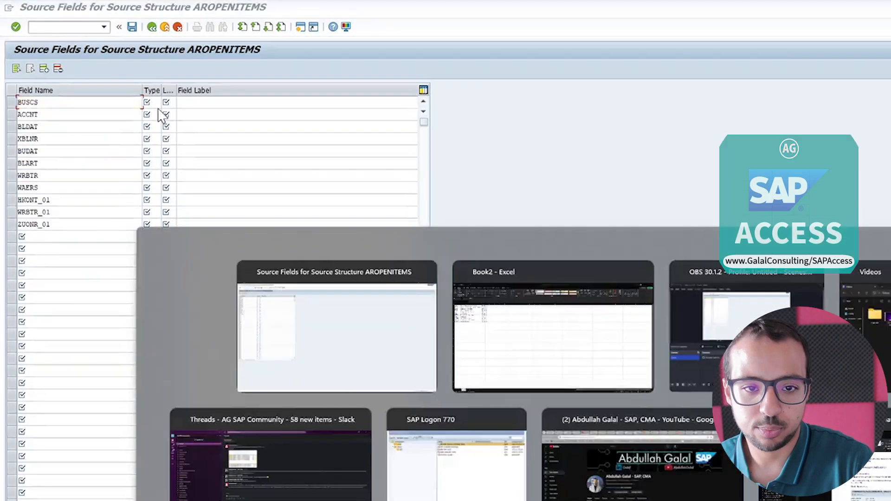
left_click_drag(226, 166, 222, 277)
left_click(246, 163)
left_click_drag(247, 164, 247, 282)
key("ctrl+c")
key("alt+Tab")
left_click(168, 102)
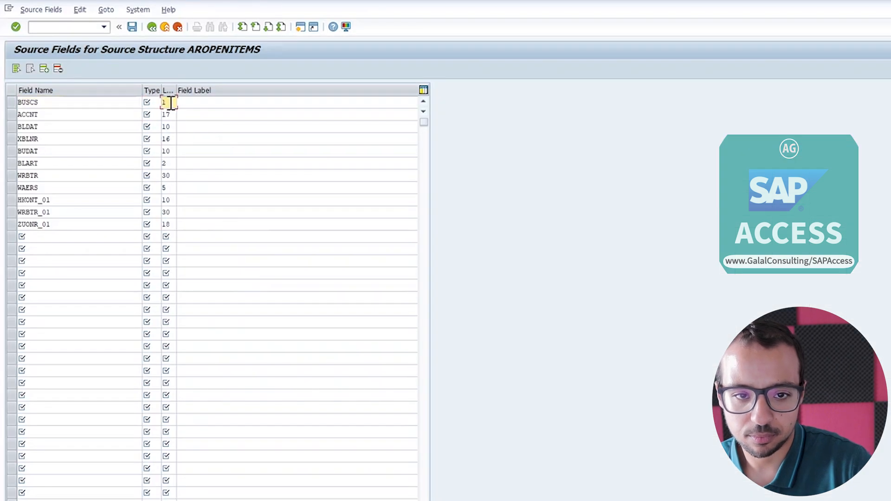
Switch to Excel and change the BUSCS description in cell B1 to Invoice/CM
key("alt+Tab")
left_click_drag(175, 166, 169, 277)
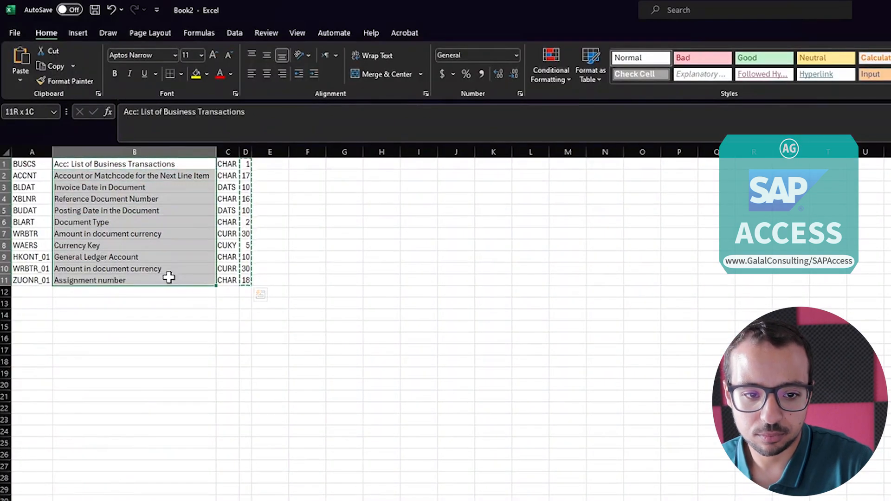
left_click(90, 164)
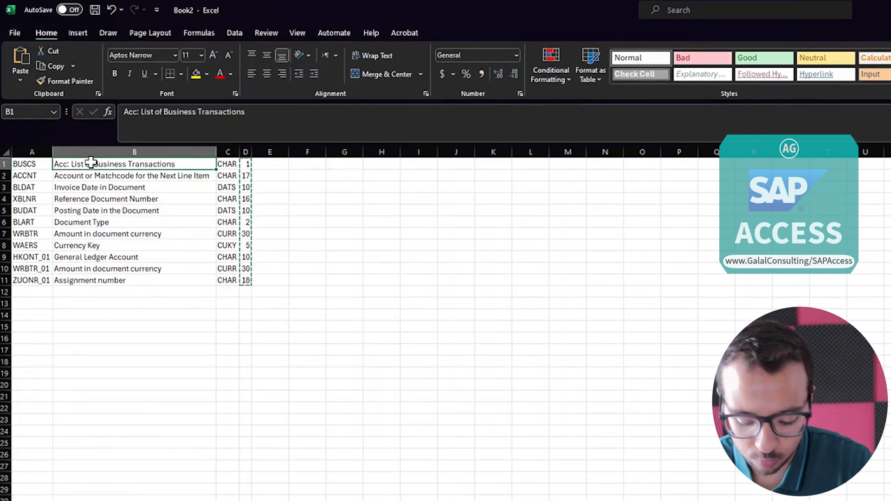
type("Invoice/Credit M")
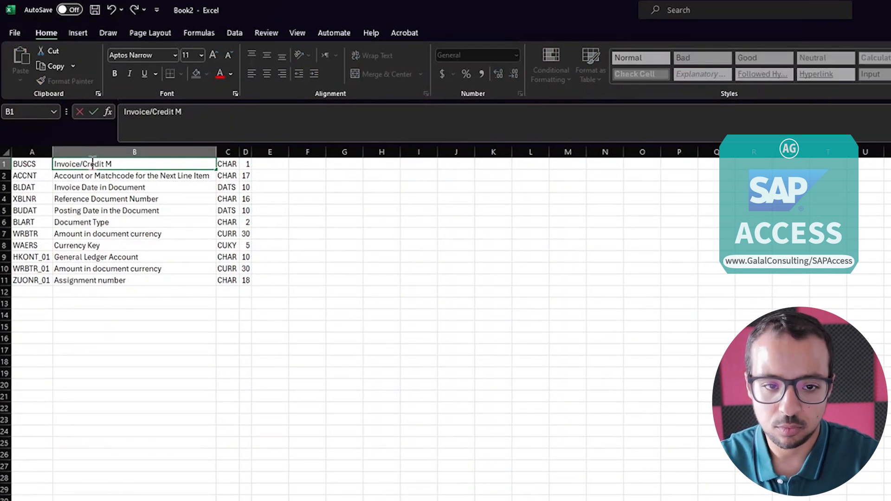
key("BackSpace")
key("BackSpace")
key("BackSpace")
key("BackSpace")
key("BackSpace")
key("BackSpace")
key("BackSpace")
key("BackSpace")
key("BackSpace")
key("BackSpace")
key("BackSpace")
key("BackSpace")
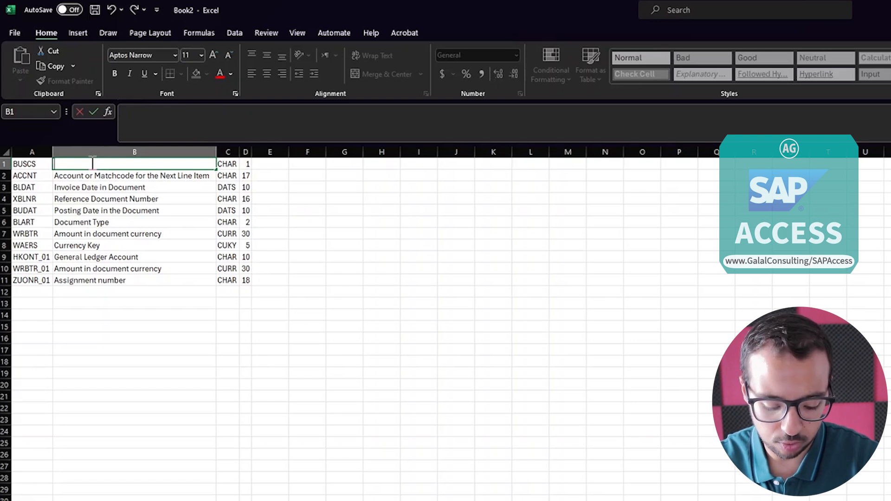
key("ctrl+v")
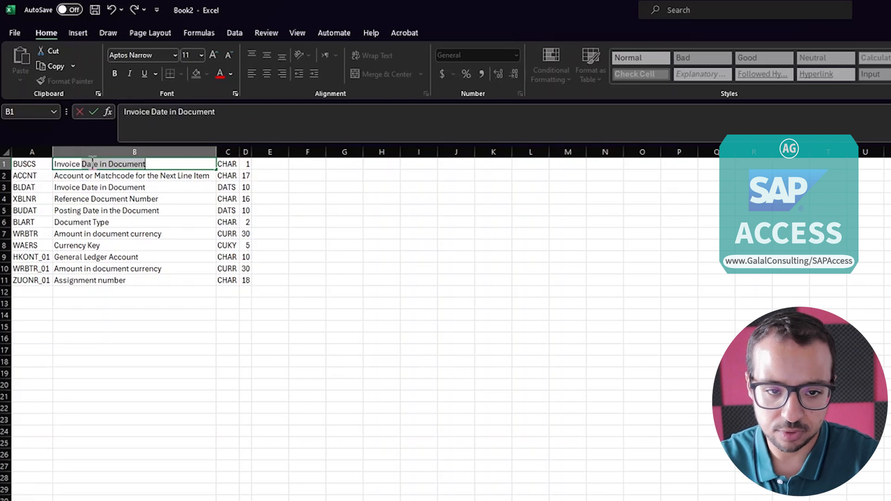
key("BackSpace")
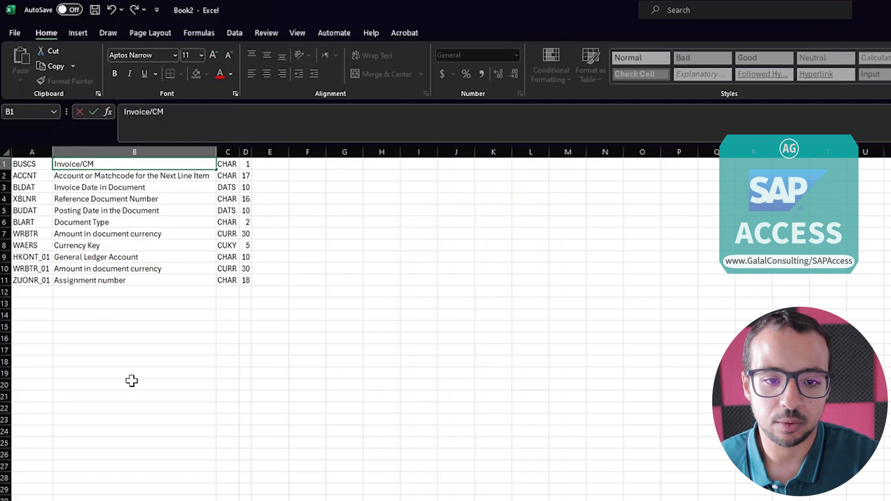
Change the descriptions of ACCNT to Customer, WRBTR to Header Amount and WRBTR_01 to Line 1 amount
left_click(134, 176)
type("Customer")
key("Return")
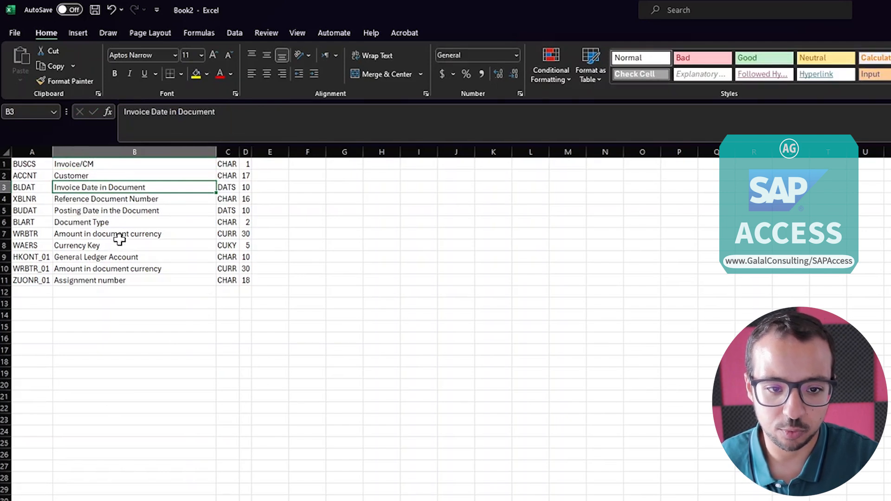
left_click(89, 234)
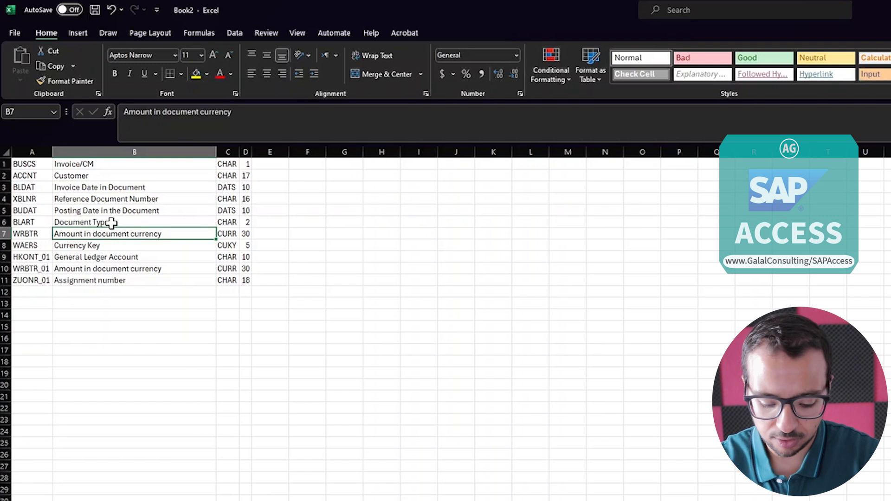
type("Header A")
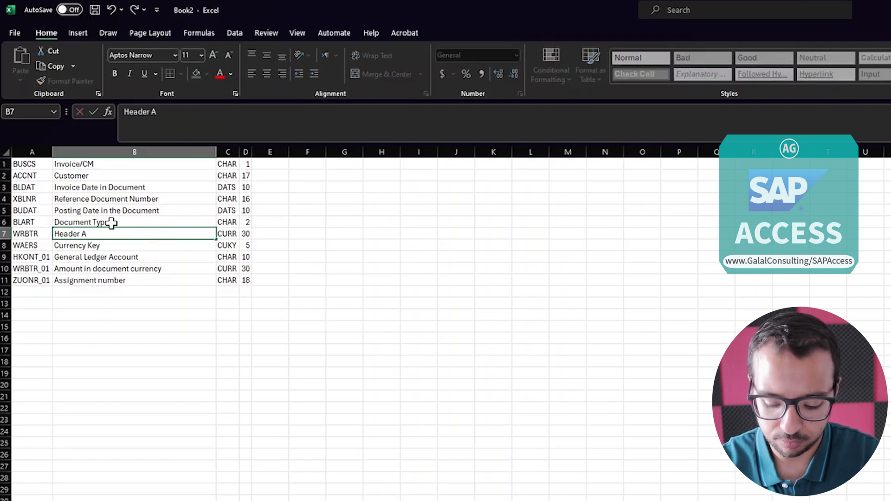
type("mount")
key("Return")
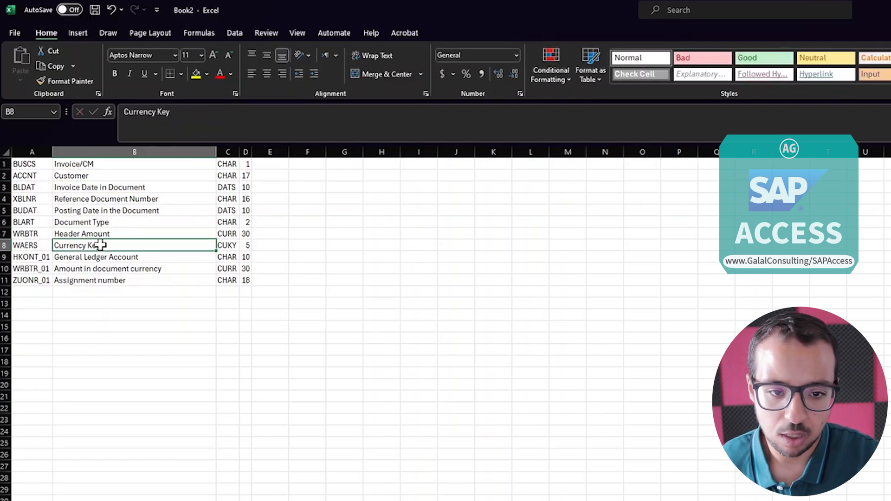
left_click(105, 268)
type("Line 1 amount")
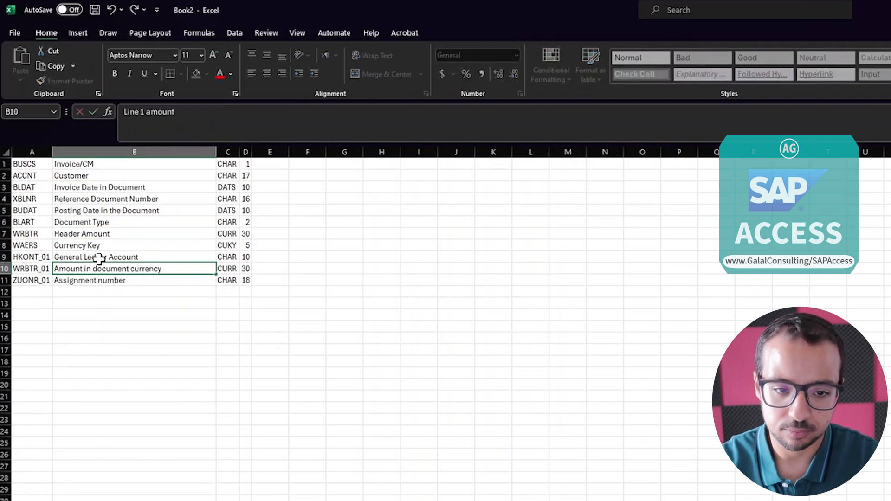
key("Return")
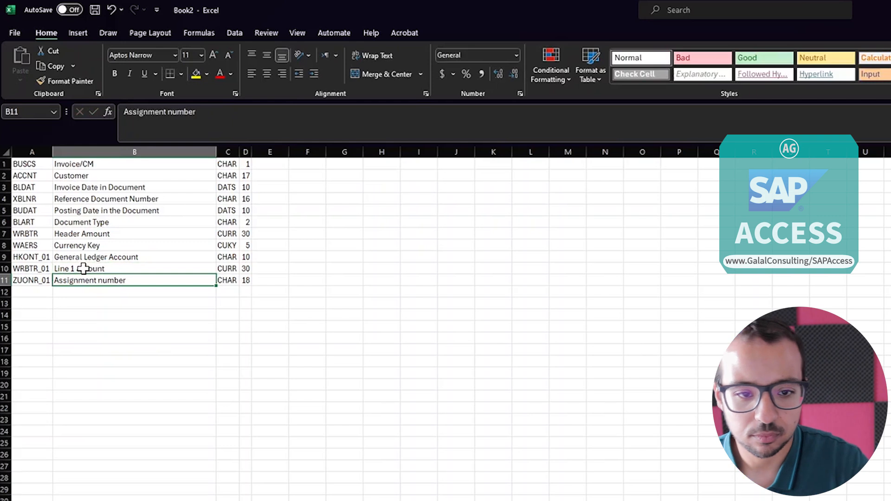
Copy the descriptions in B1:B11 into the field label column of the SAP source fields table
left_click(136, 153)
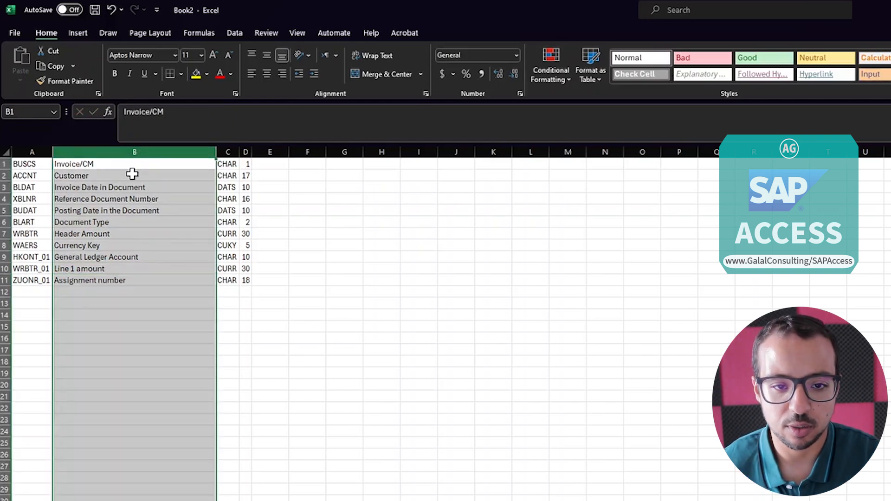
left_click_drag(141, 164, 131, 280)
key("ctrl+c")
key("alt+Tab")
left_click(217, 99)
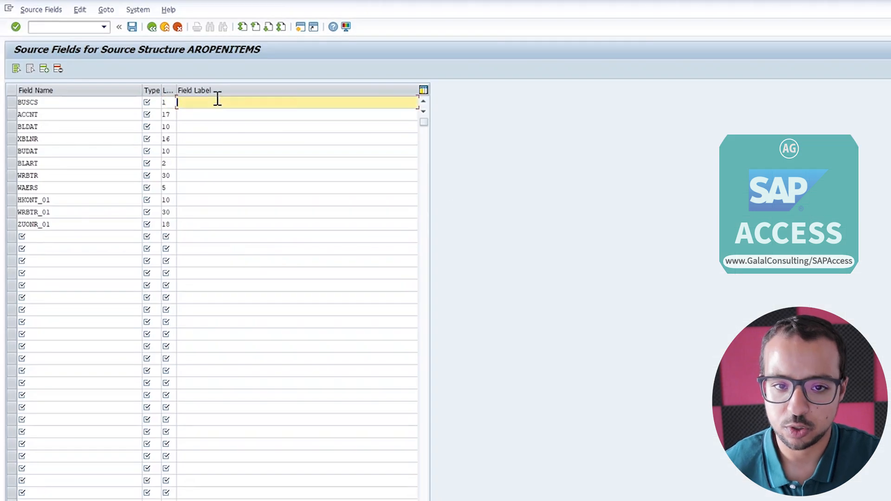
key("ctrl+v")
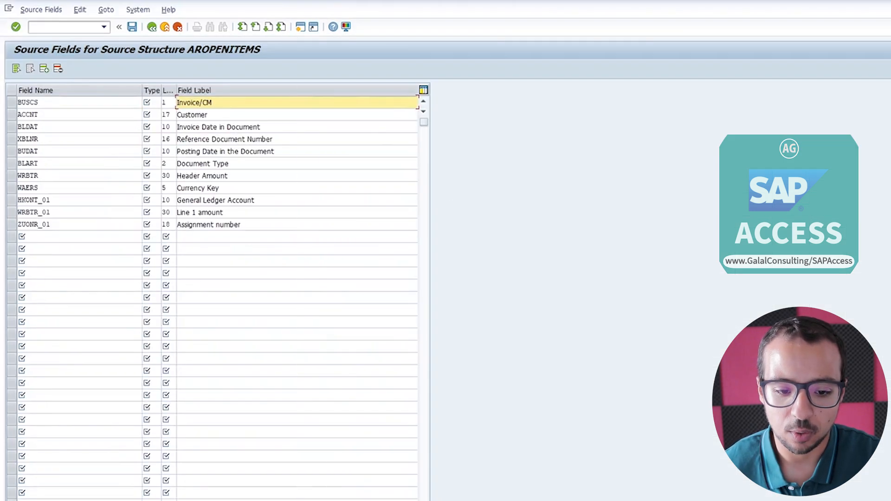
Look up the allowed SAP field types for BUSCS, and set the types of BUSCS and ACCNT in the Excel list to C
left_click(152, 102)
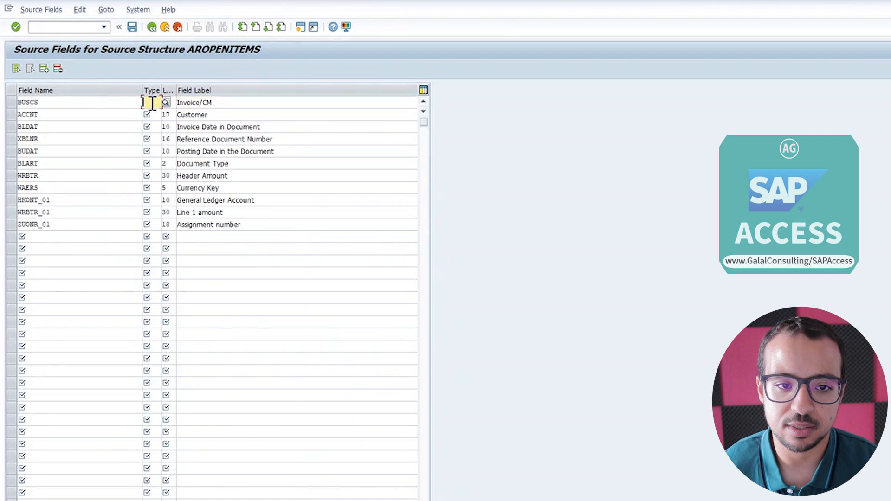
left_click(166, 102)
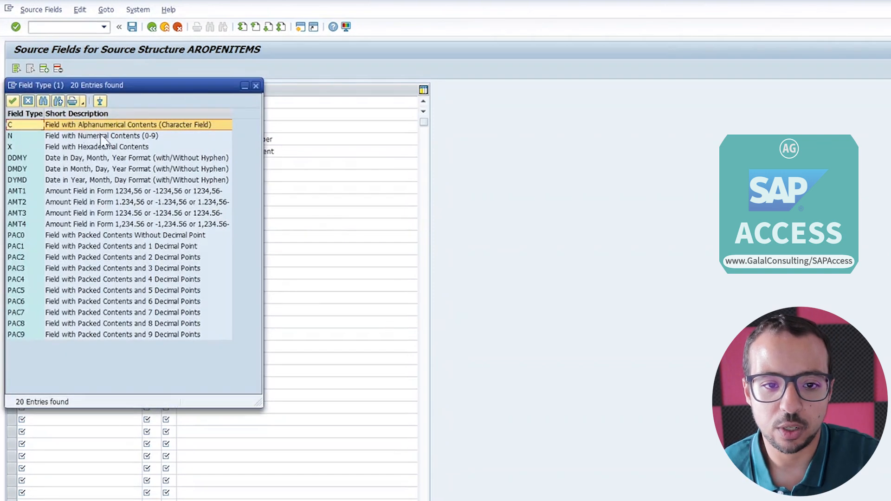
key("alt+Tab")
key("alt+Tab")
key("alt+Tab")
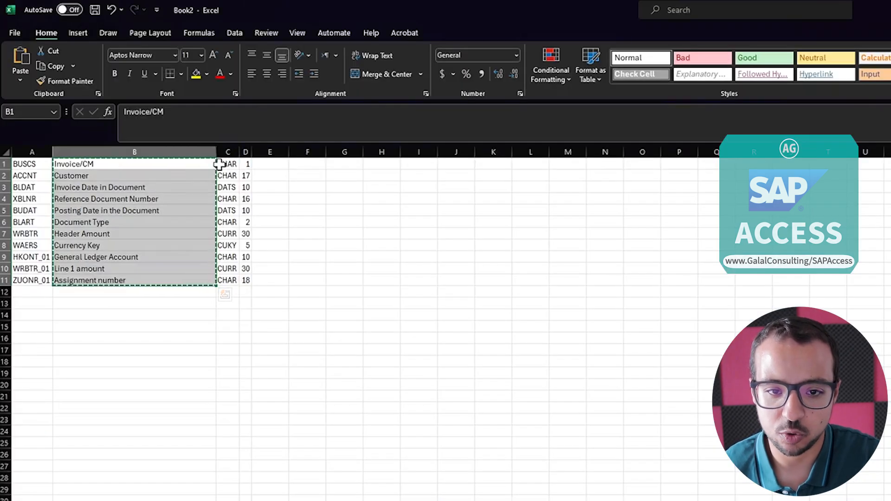
left_click(230, 163)
type("C")
key("Return")
type("C")
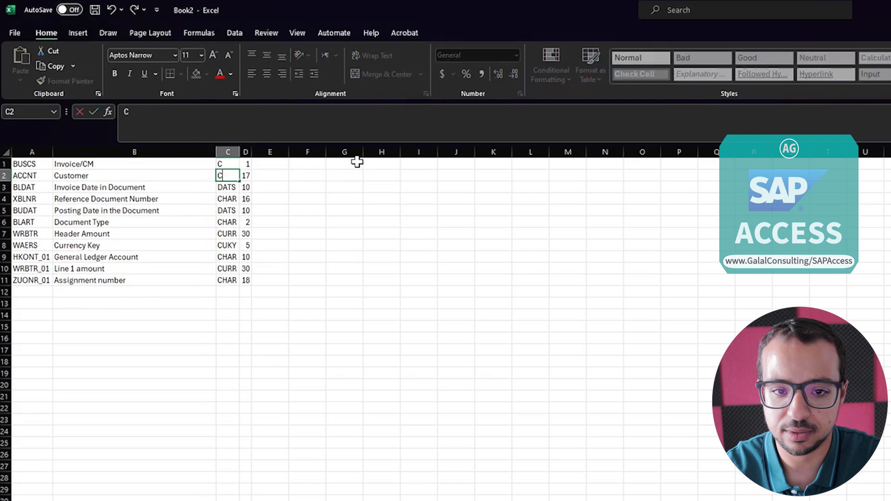
key("Return")
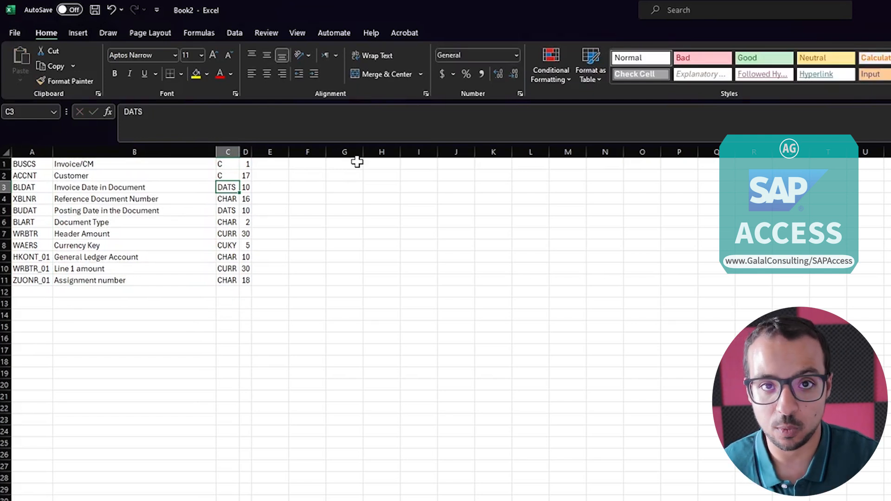
Look up the date format types for source fields in SAP, and set the BLDAT type in the Excel list to DYMD
key("alt+Tab")
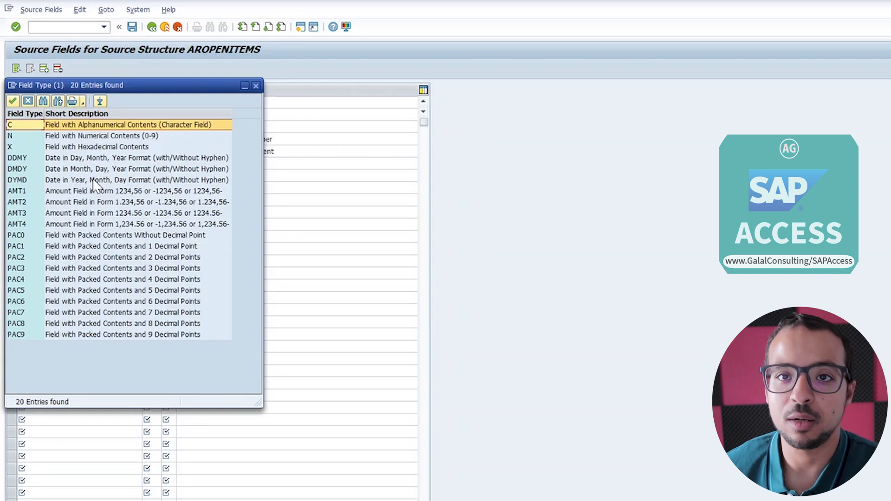
left_click(72, 180)
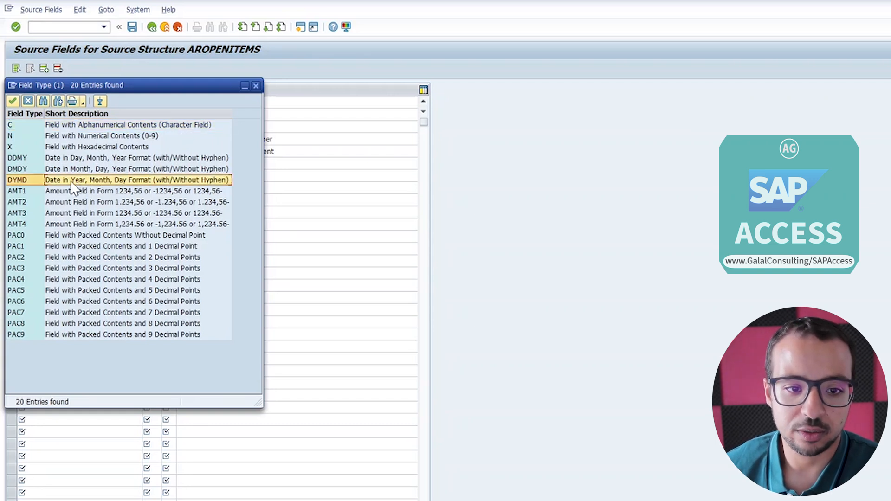
double_click(120, 181)
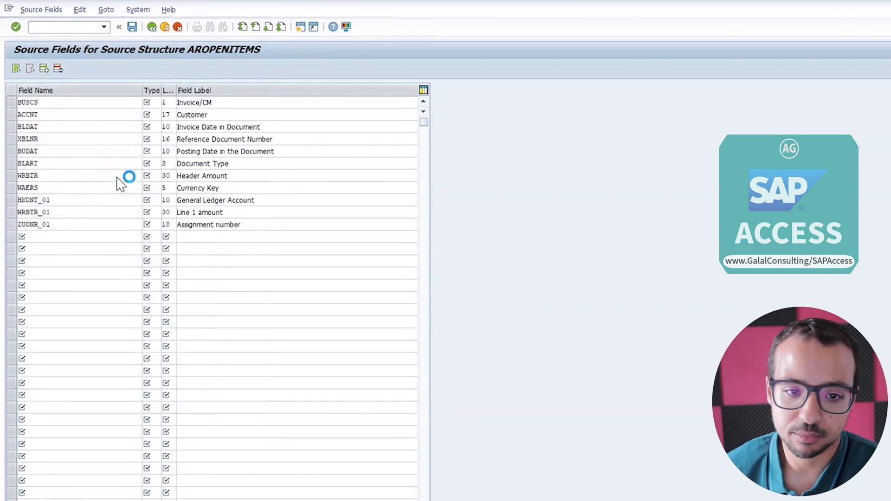
key("alt+Tab")
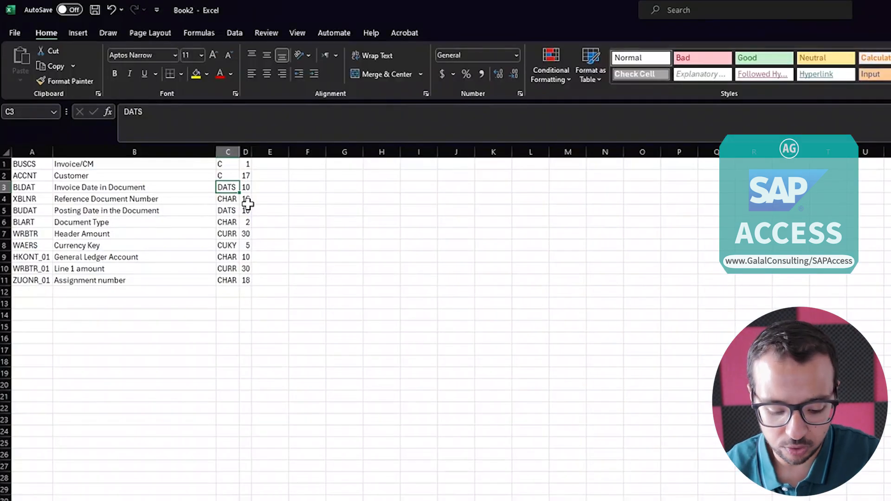
type("DYMD")
key("Return")
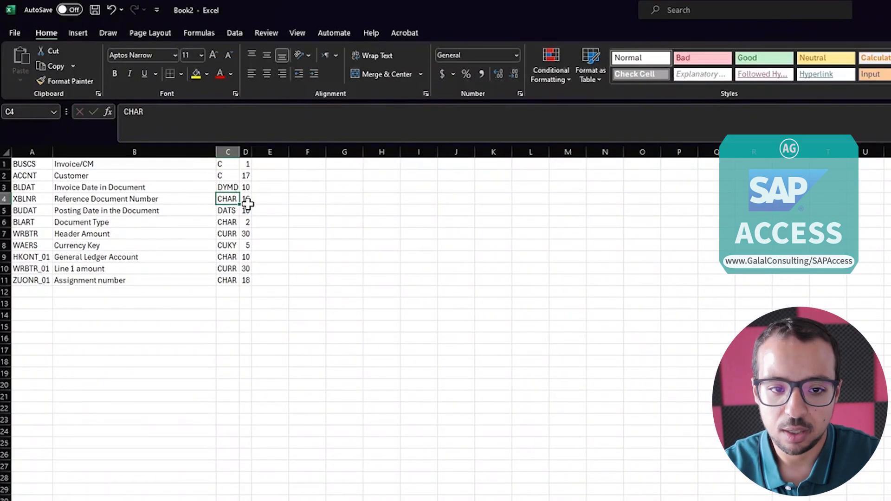
Set the type of XBLNR to C, BUDAT to DYMD and BLART to C in the Excel list
type("C")
key("Return")
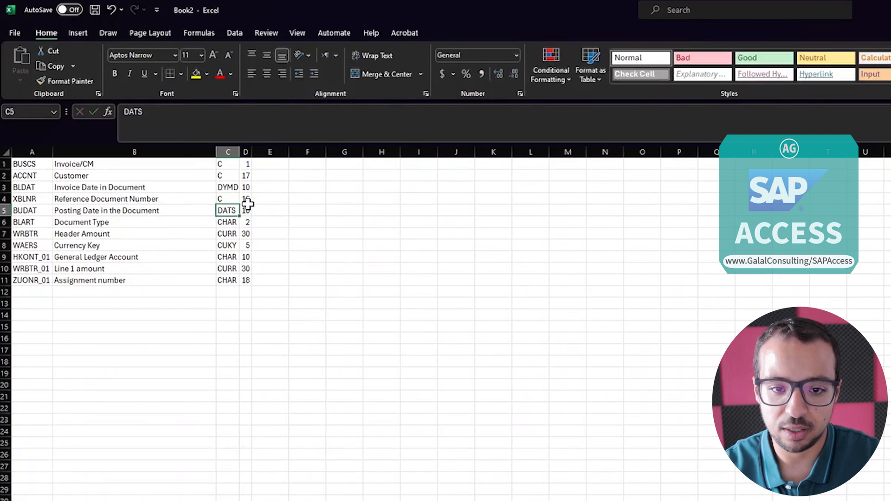
type("DYMD")
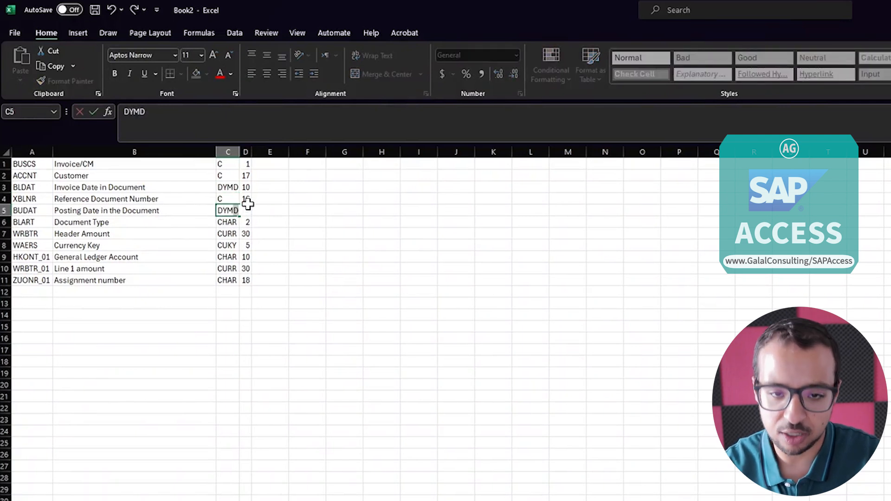
key("Return")
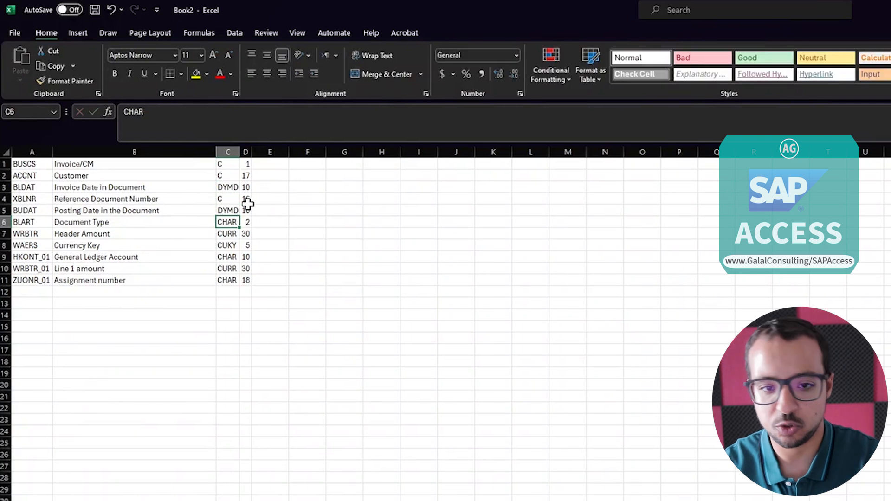
type("X")
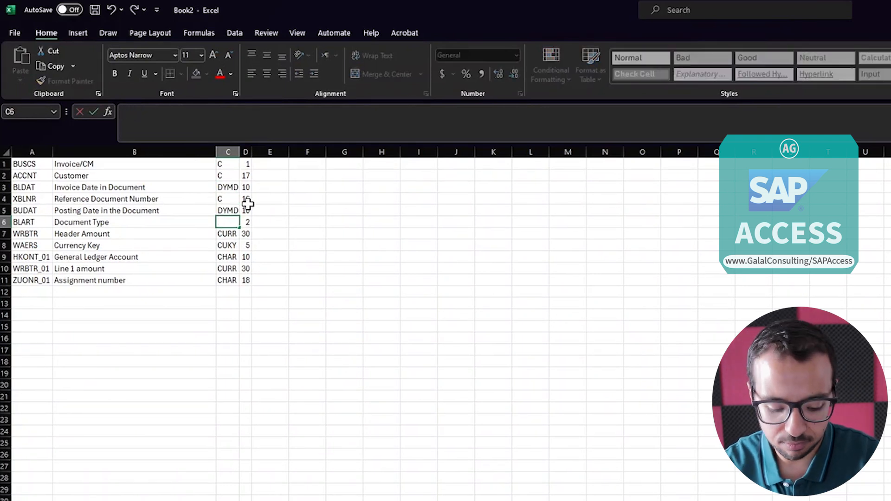
key("Return")
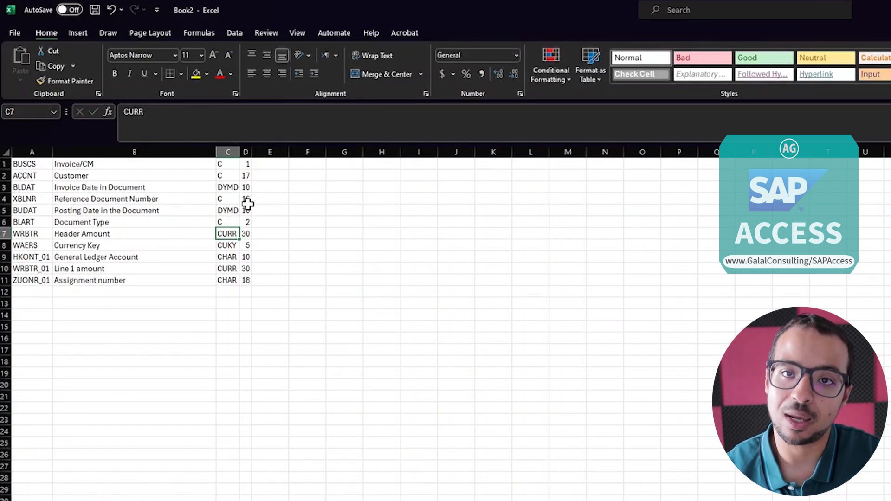
Look up the amount field types in SAP, and set the WRBTR type in the Excel list to AMT3
key("alt+Tab")
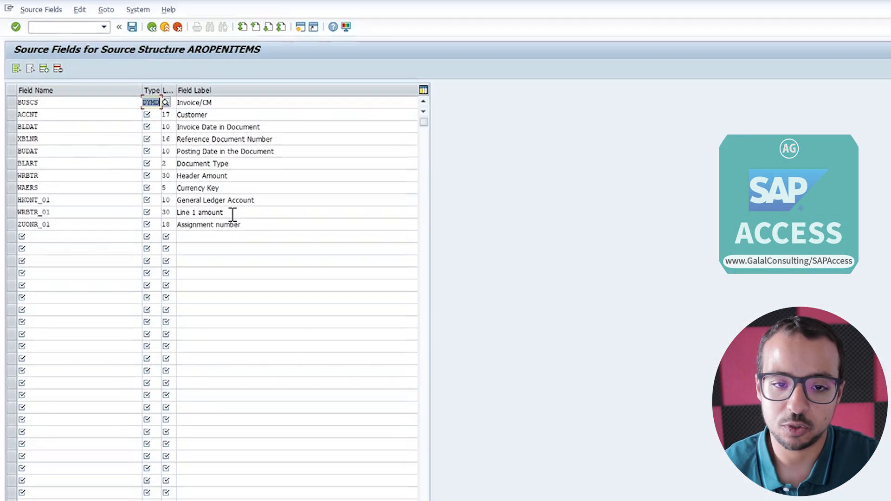
left_click(166, 113)
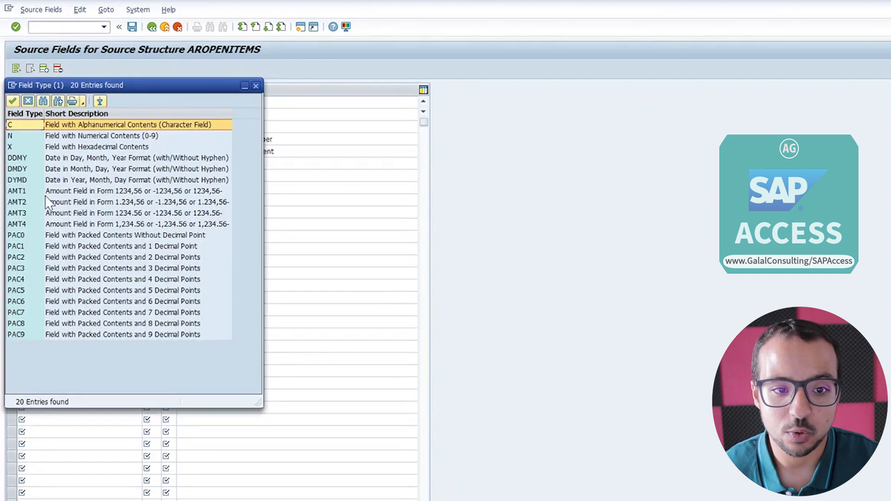
left_click(56, 191)
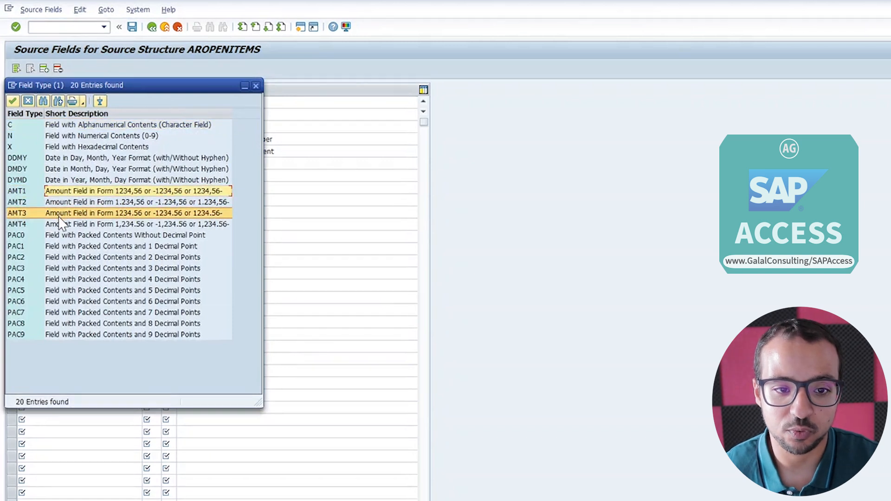
left_click(59, 224)
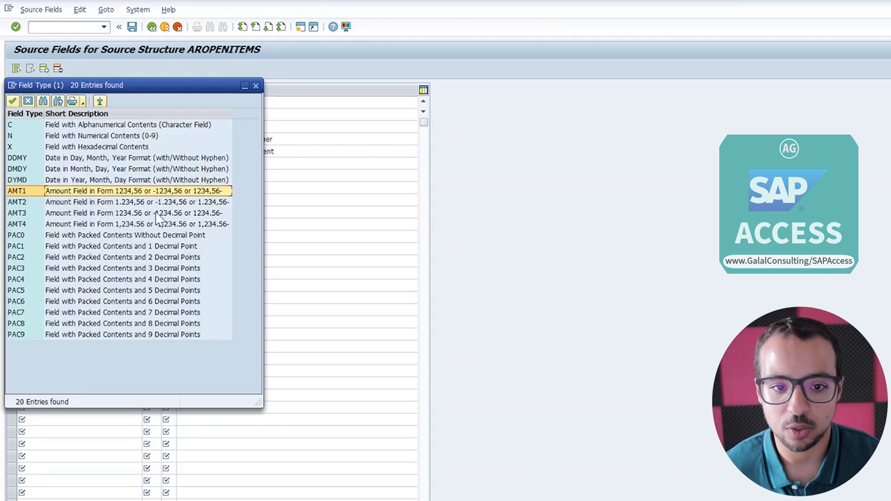
left_click(128, 215)
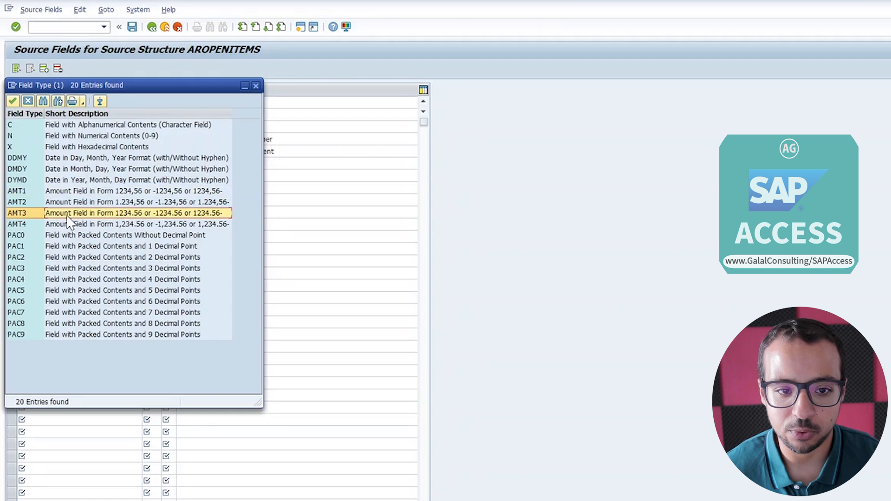
double_click(124, 214)
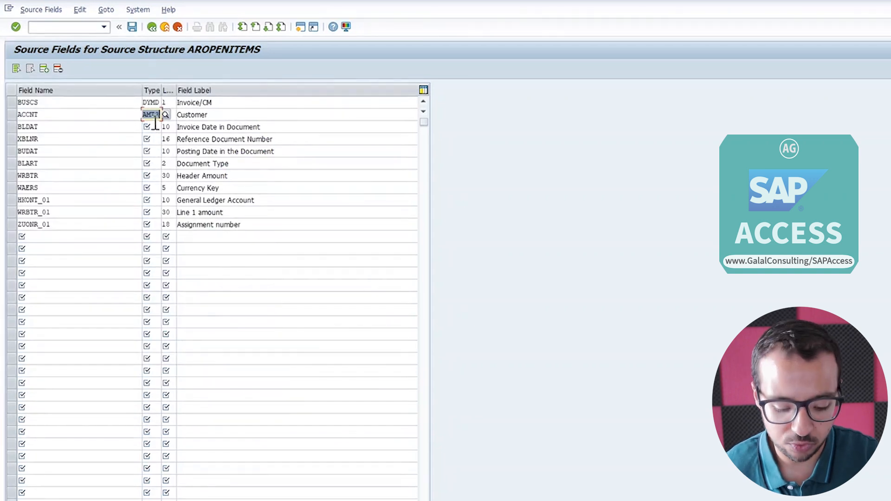
key("alt+Tab")
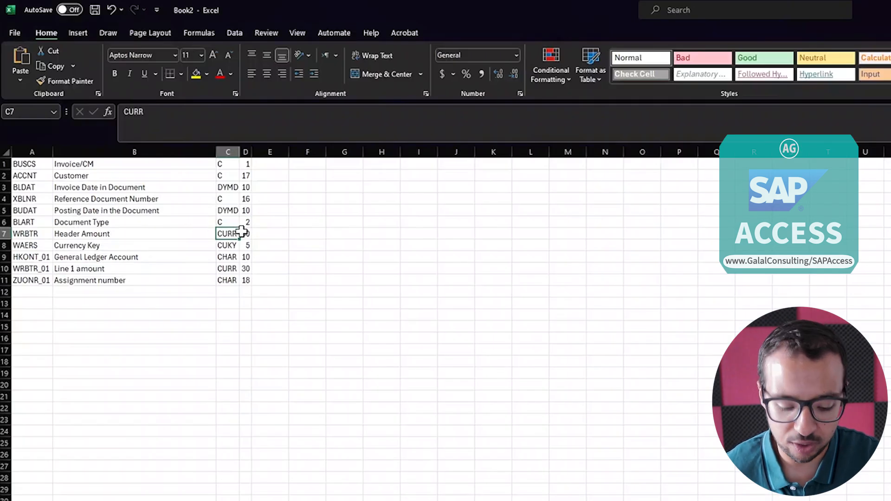
type("AMT3")
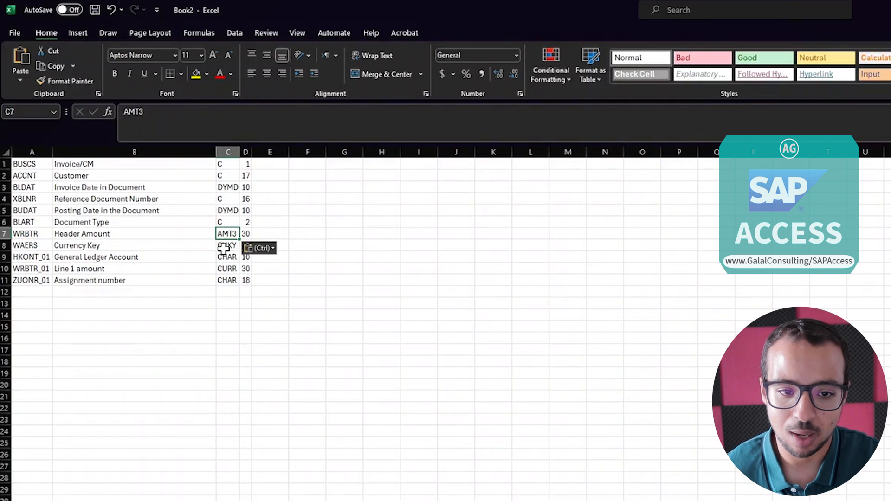
Set the types of WAERS, HKONT_01 and ZUONR_01 to C and WRBTR_01 to AMT3 in the Excel list
left_click(230, 246)
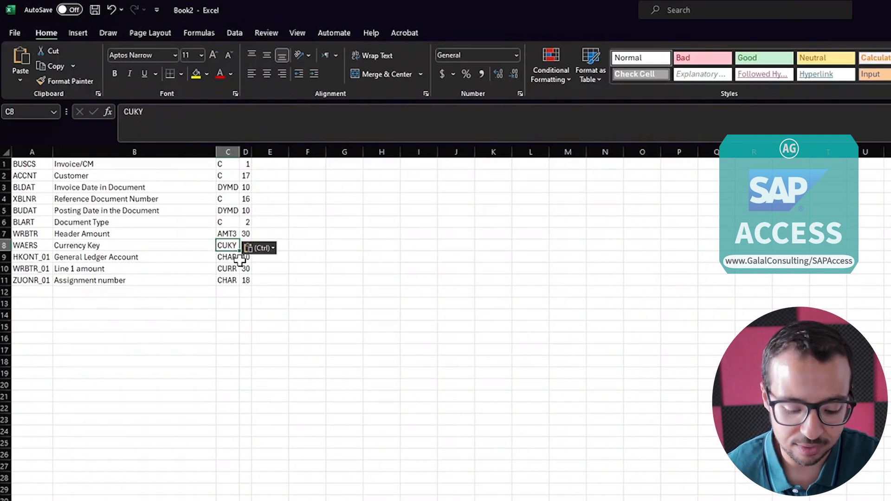
type("C")
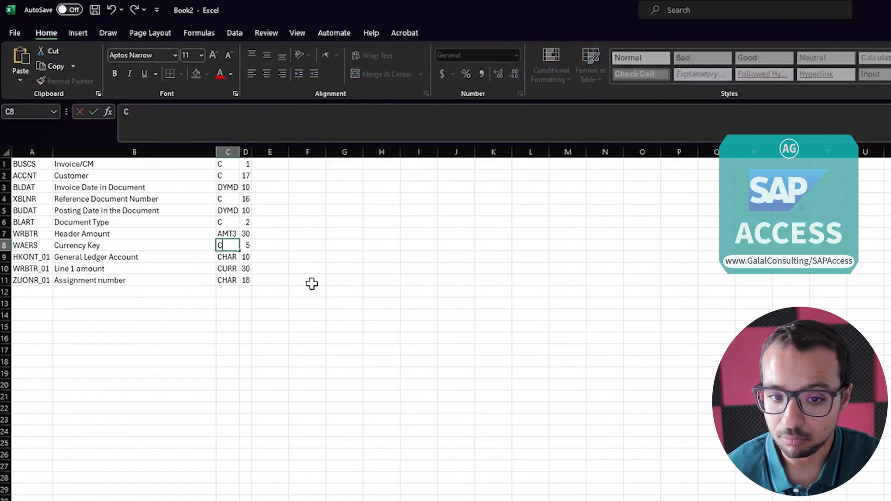
left_click(234, 258)
type("C")
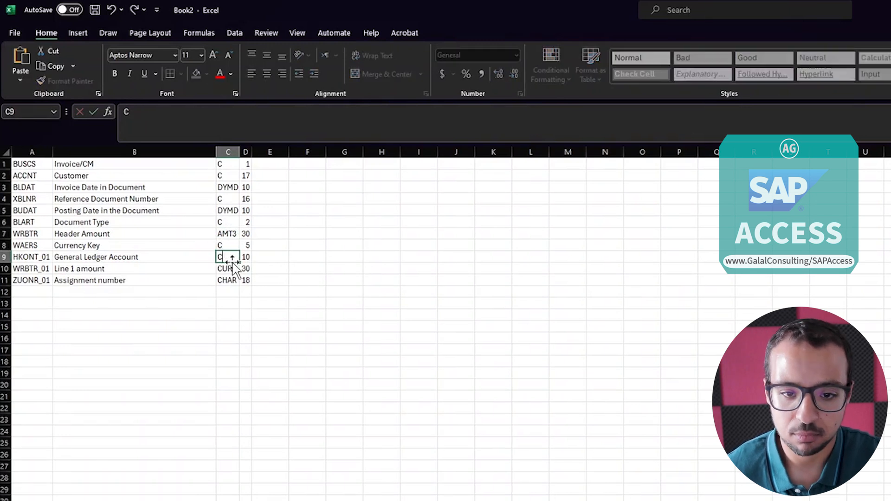
left_click(226, 267)
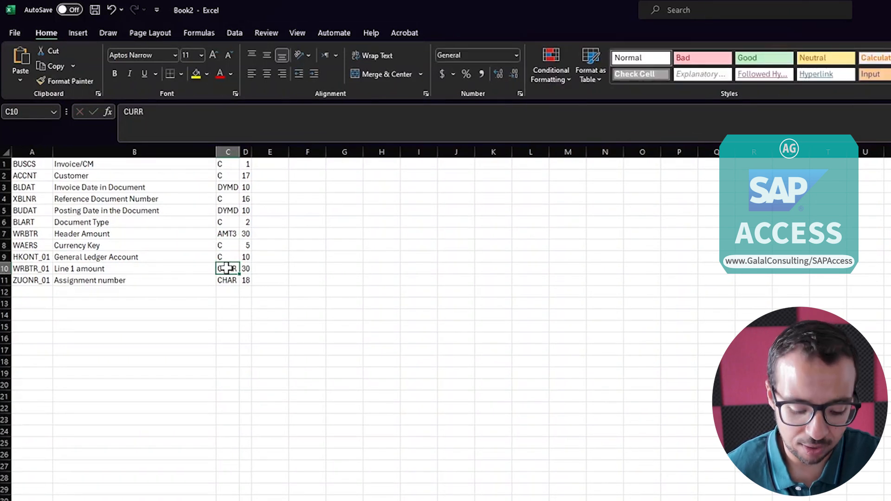
type("AMT3")
left_click(232, 280)
type("C")
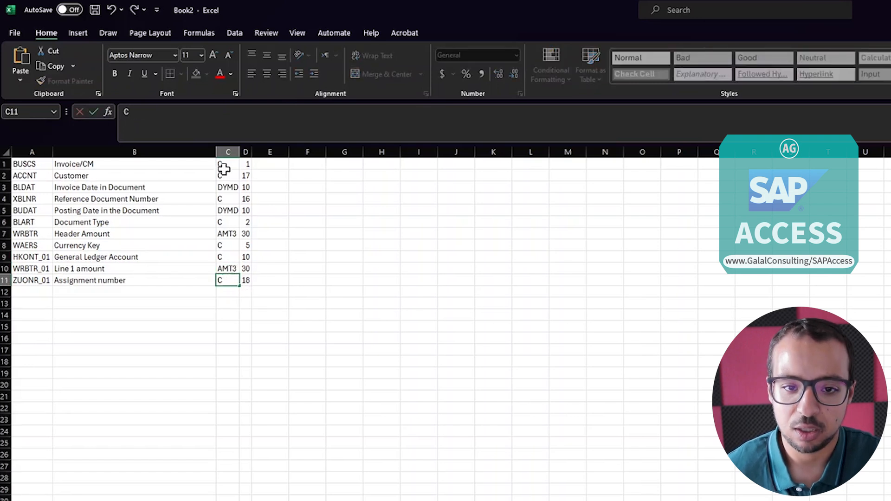
Copy the field types in C1:C11 into the type column of the SAP source fields table, starting at BUSCS
left_click_drag(225, 165, 230, 279)
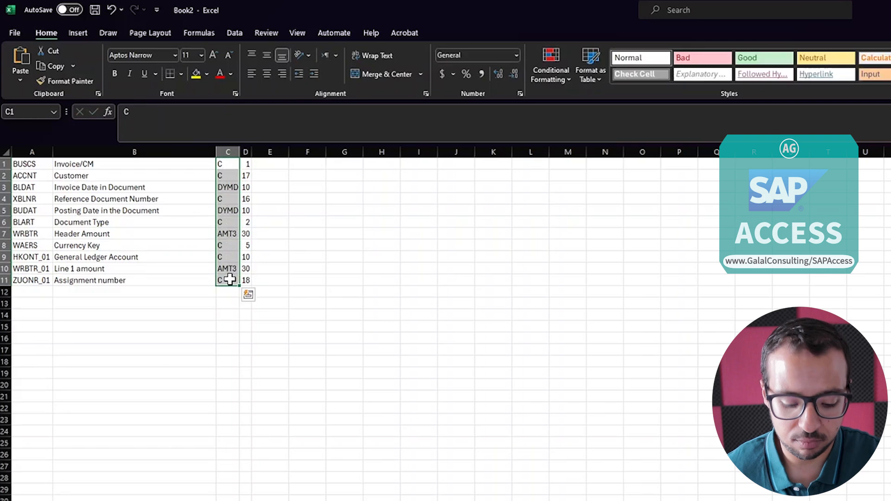
key("ctrl+c")
key("alt+Tab")
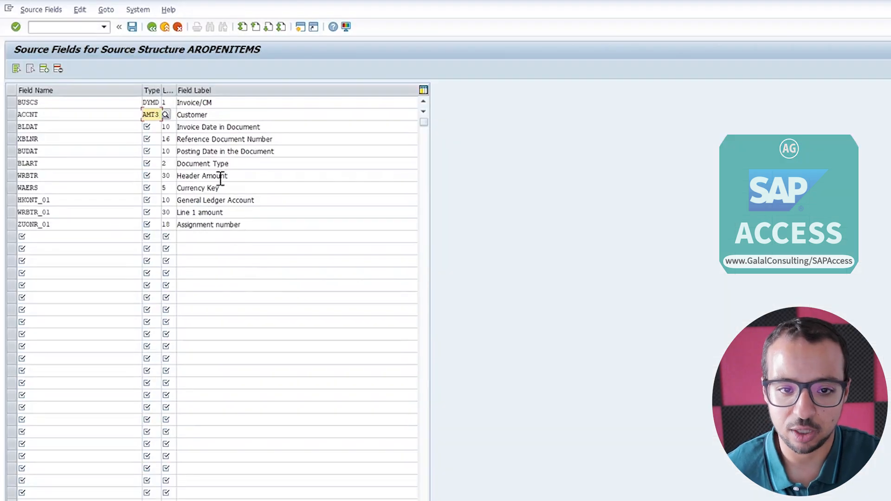
left_click(144, 102)
key("ctrl+v")
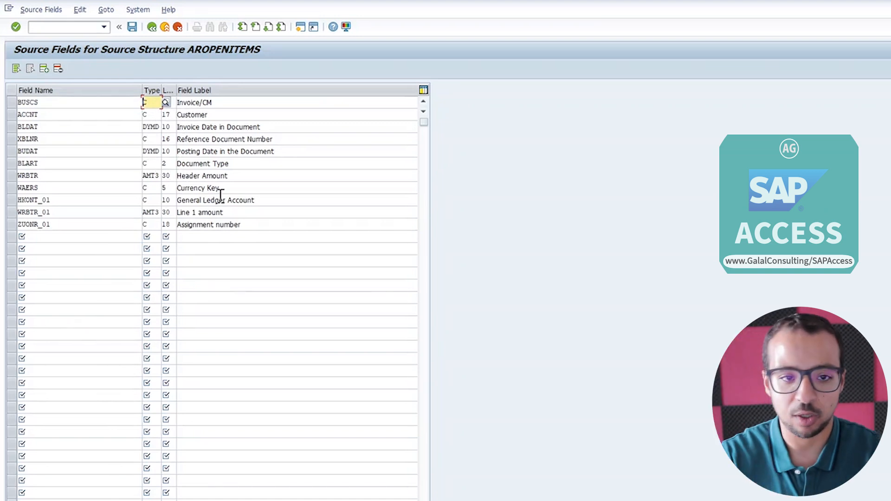
key("shift+Tab")
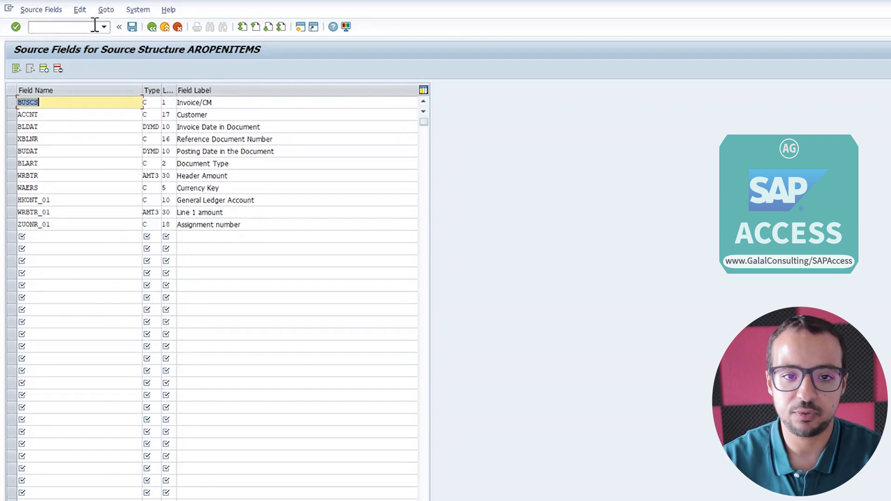
Save the AROPENITEMS source fields, and review the relation between target structure FB70 and AROPENITEMS under Define Structure Relations
left_click(151, 26)
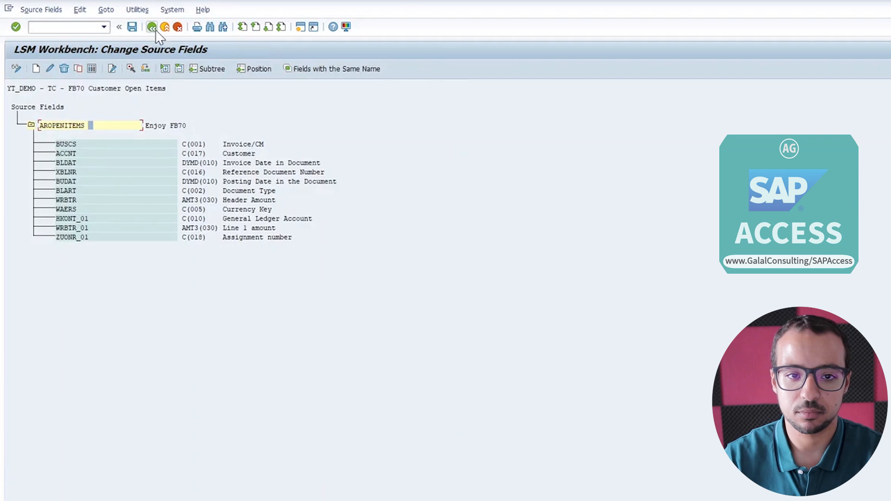
left_click(154, 28)
left_click(154, 192)
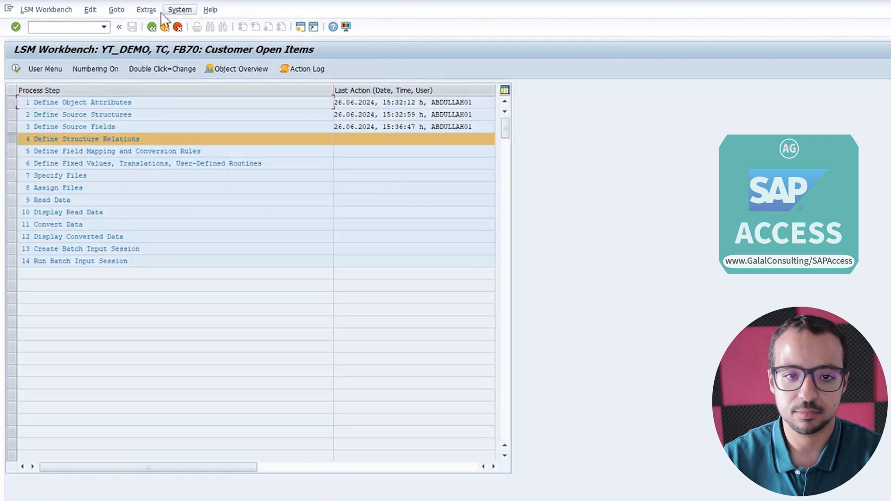
double_click(68, 141)
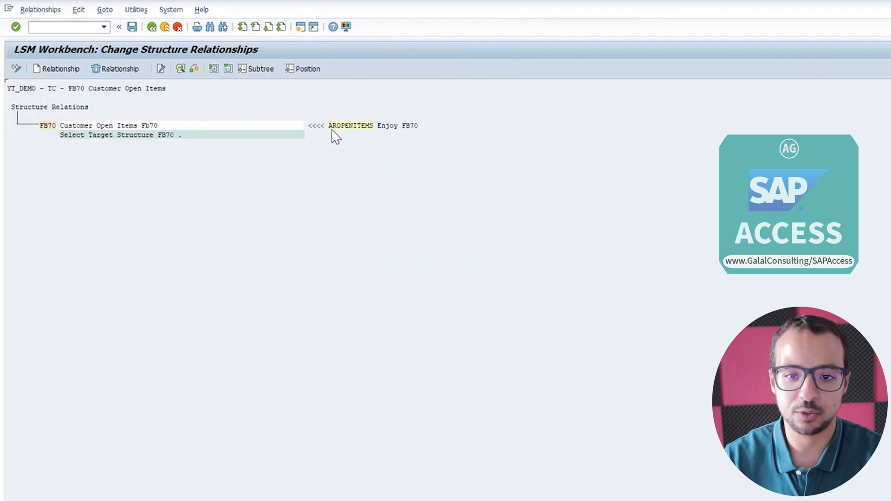
left_click(151, 26)
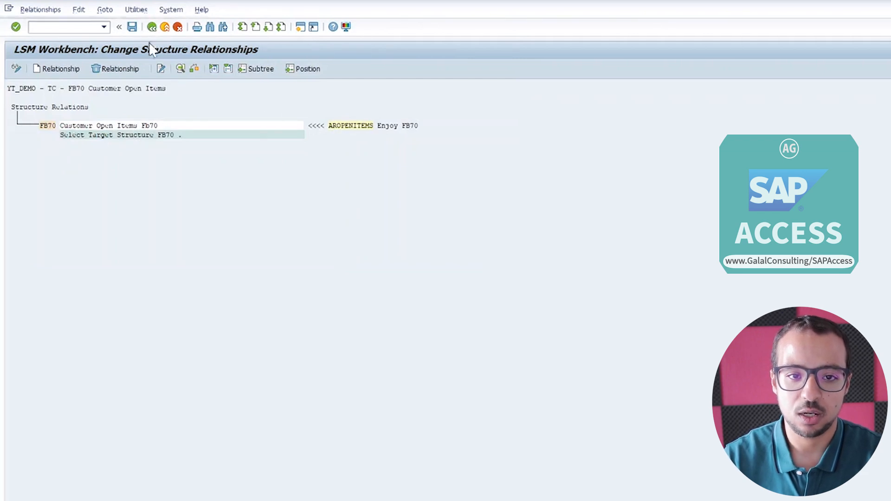
Open Define Field Mapping and Conversion Rules, and run auto field mapping on all target fields, matching same names with the Transfer (MOVE) rule
double_click(92, 151)
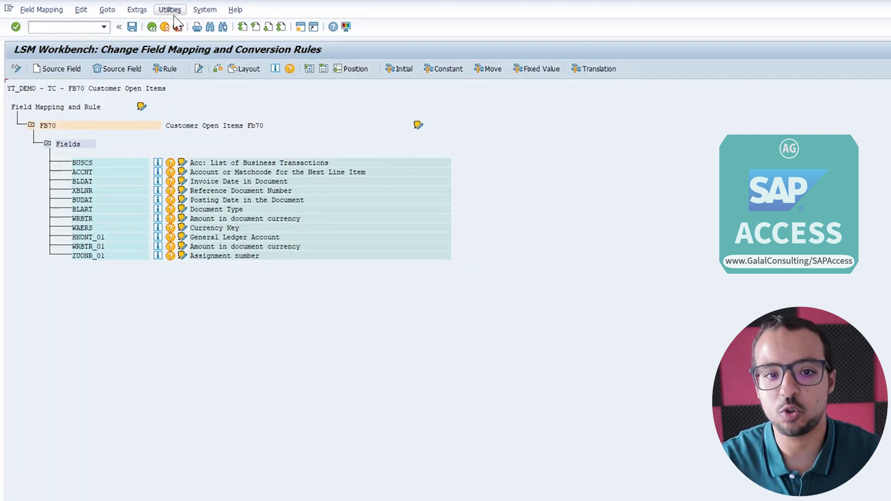
left_click(137, 10)
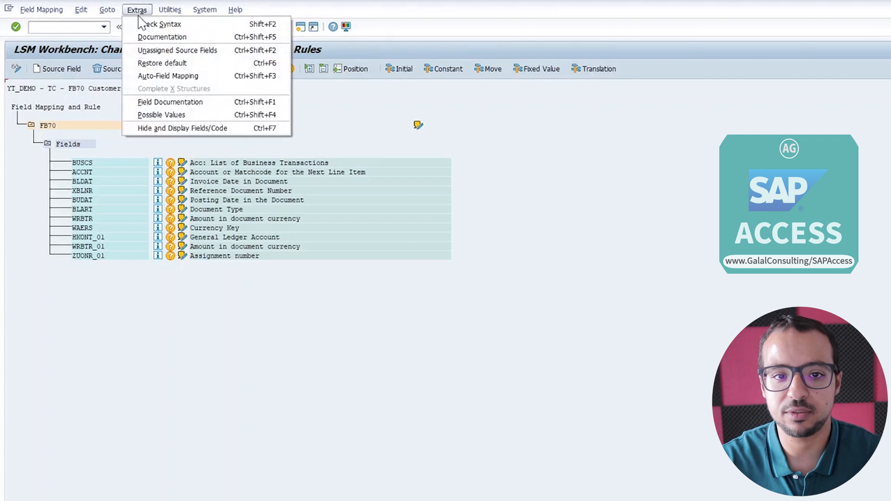
left_click(161, 76)
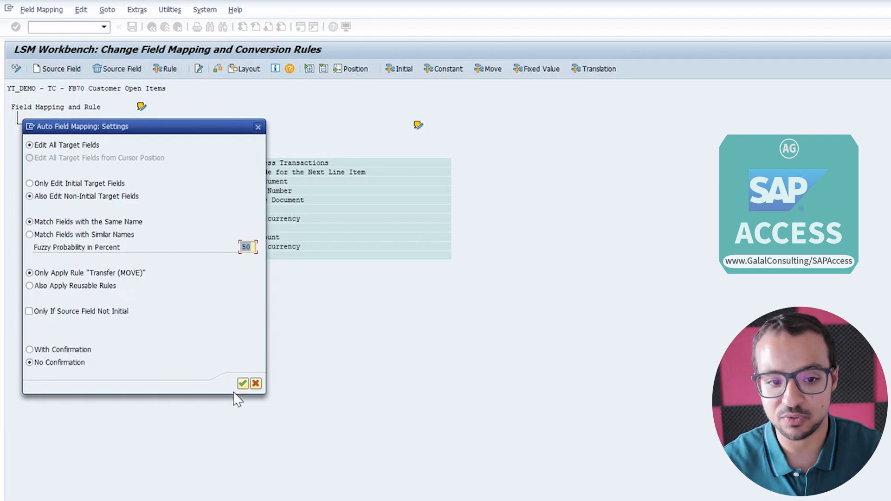
left_click(242, 383)
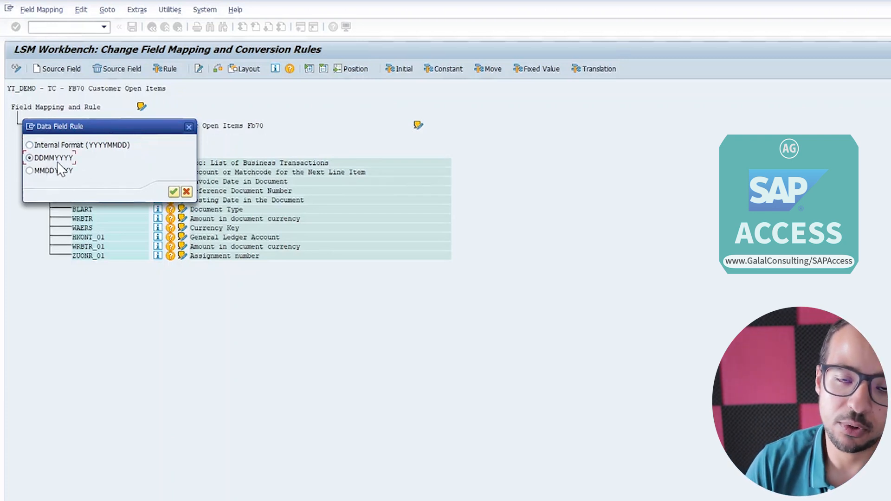
Set the date field rule to Internal Format (YYYYMMDD), finish the auto field mapping, and return to the LSMW process steps
left_click(72, 144)
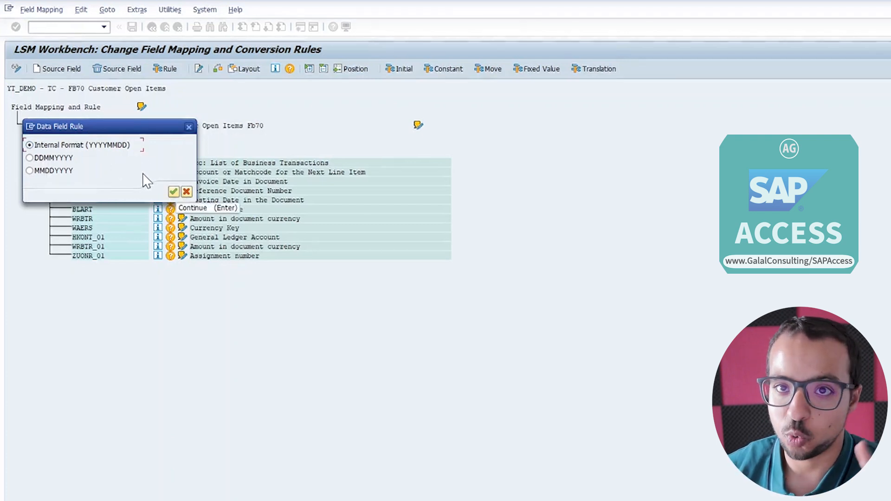
left_click_drag(87, 129, 170, 135)
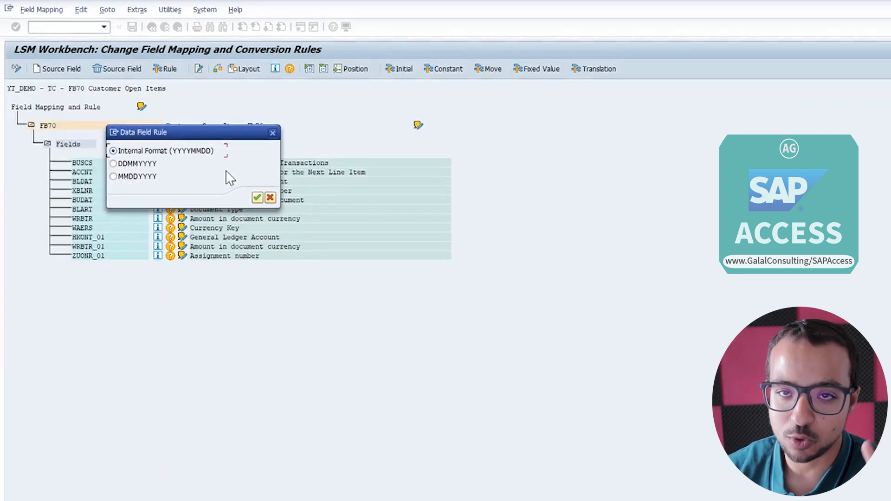
left_click(256, 198)
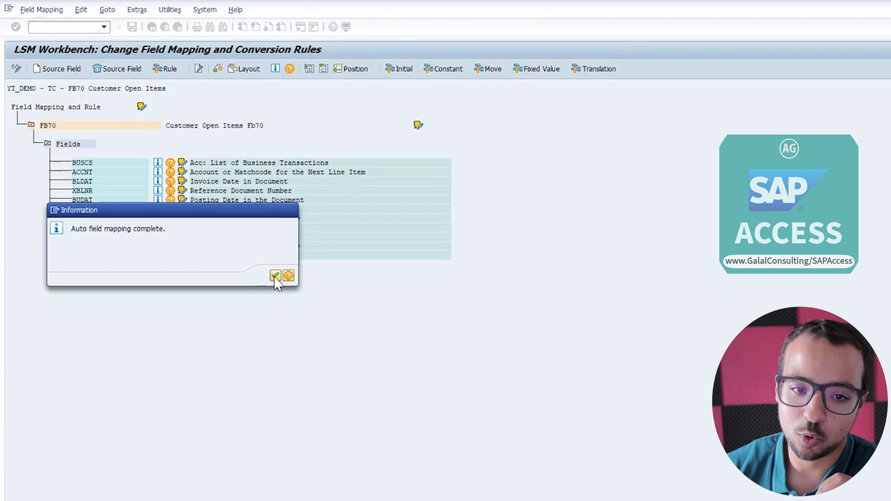
left_click(275, 276)
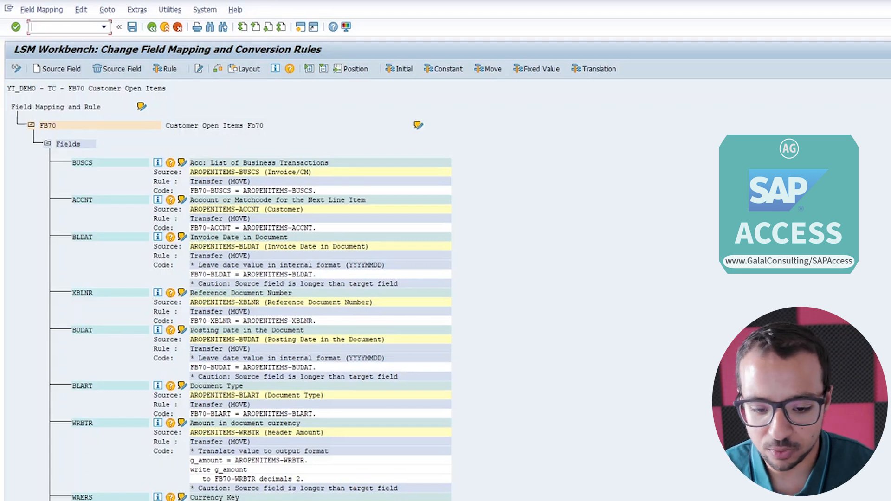
left_click(151, 27)
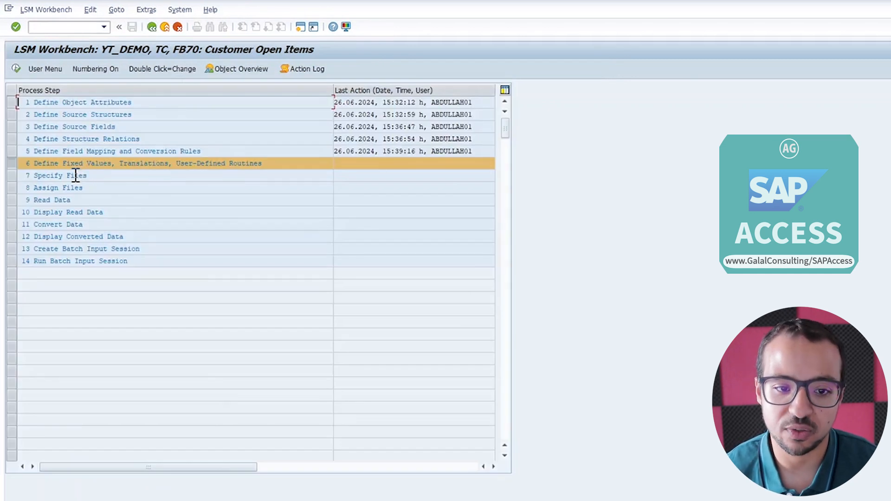
Copy the field descriptions in B1:B11 of the Excel list, and paste them transposed as a header row from A1 of a blank sheet
key("alt+Tab")
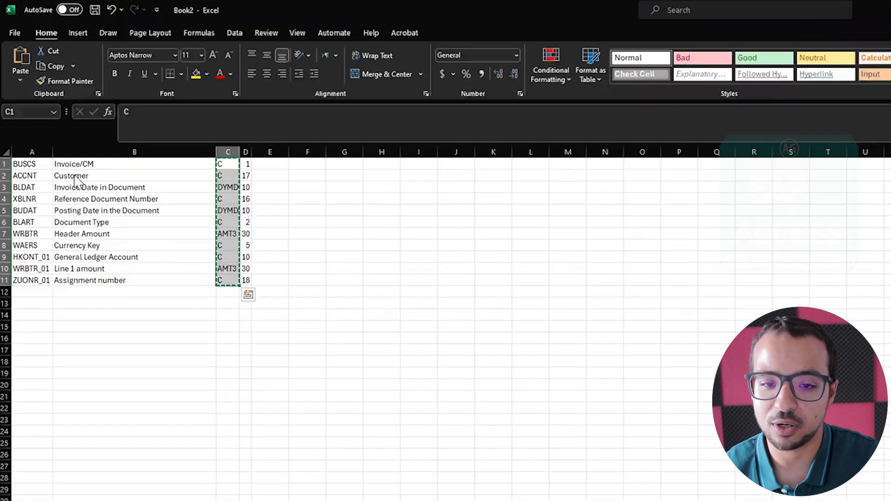
left_click_drag(60, 166, 115, 279)
key("ctrl+c")
left_click(116, 500)
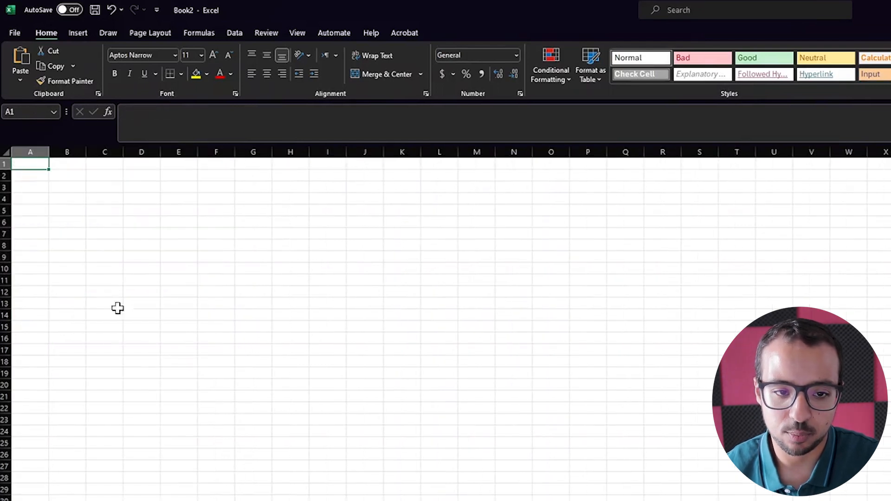
right_click(32, 165)
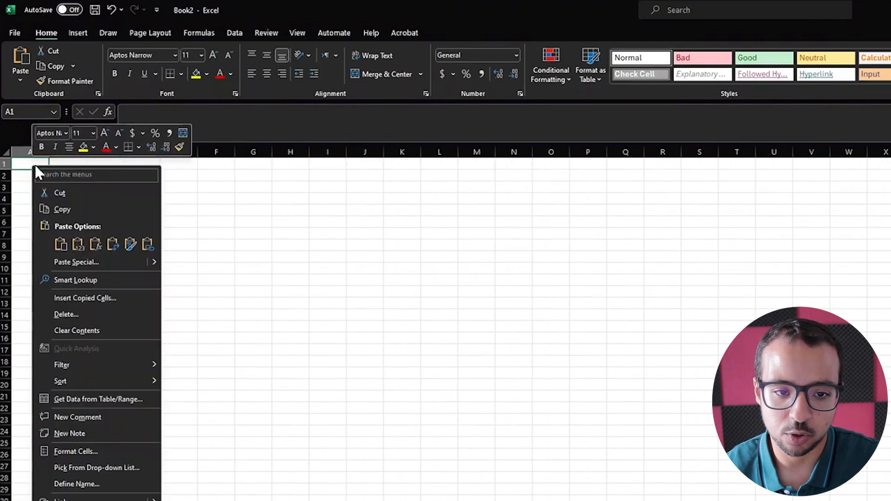
left_click(111, 245)
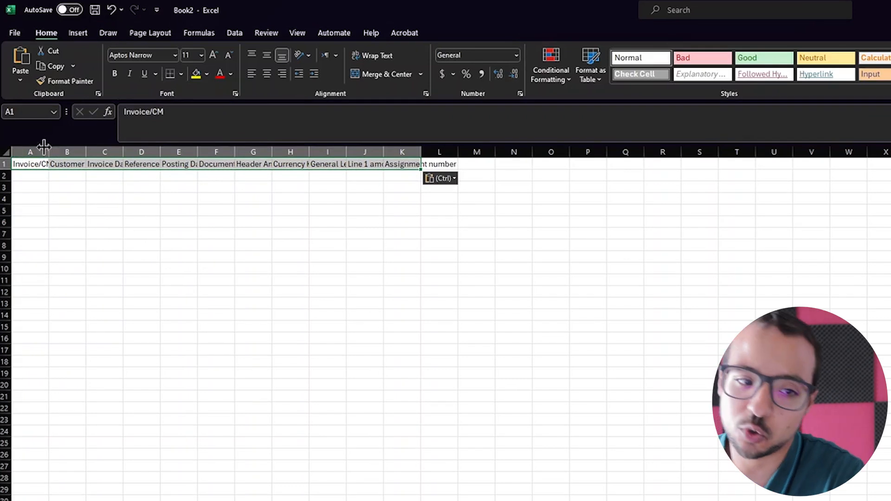
Autofit the width of all columns so the header texts fit
left_click(7, 153)
double_click(49, 149)
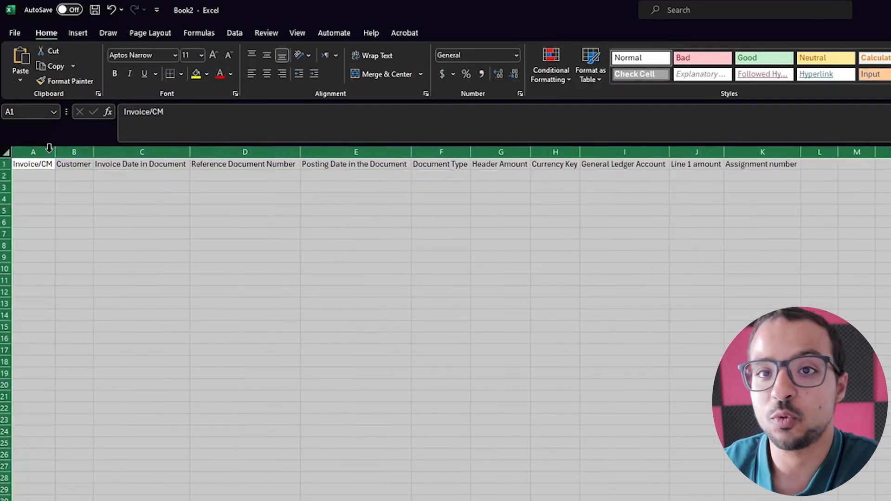
left_click(666, 243)
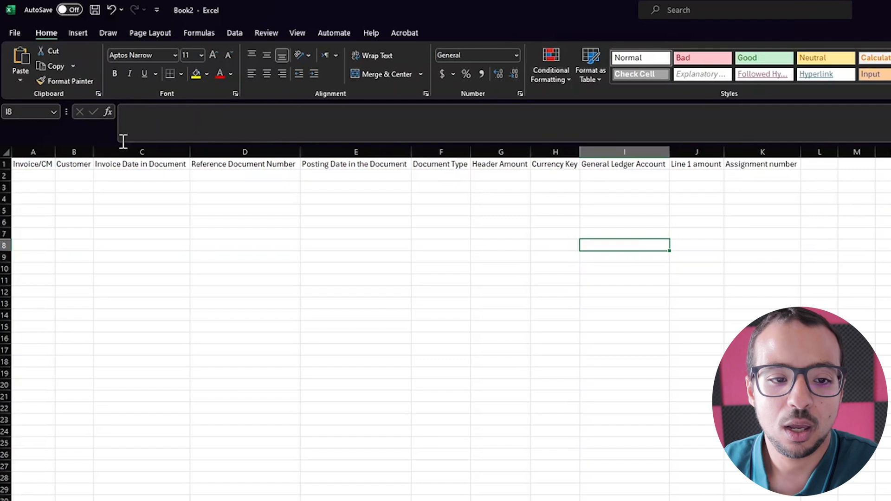
Enter R in cell A2 under Invoice/CM for the invoice line
left_click(41, 178)
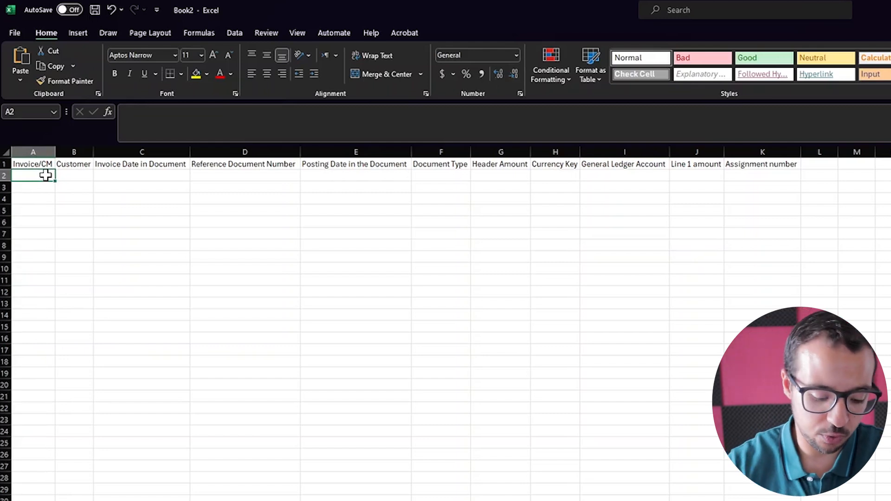
type("R")
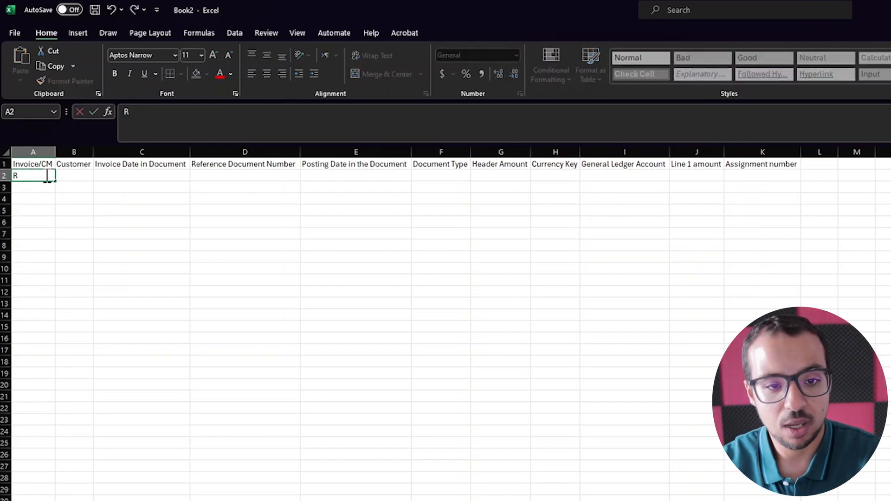
key("alt")
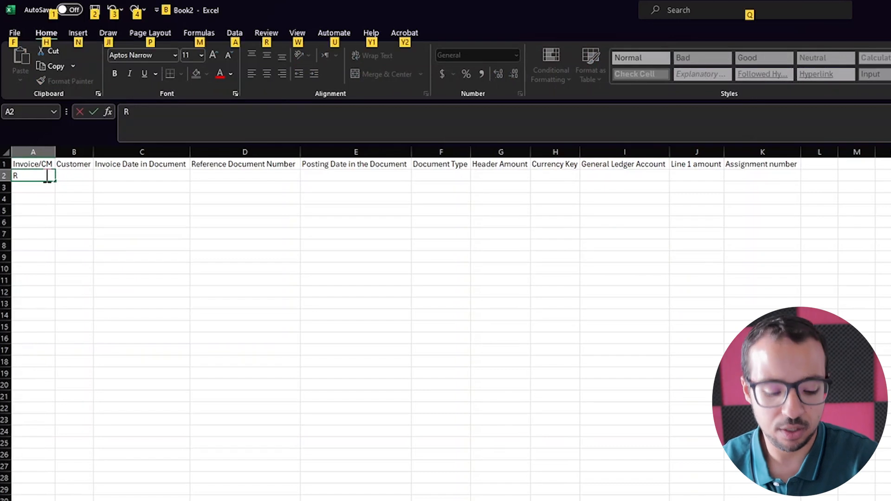
Switch to SAP, open FB70 in a new session, turn the tree off, and check the transaction type key for customer invoices
key("alt+Tab")
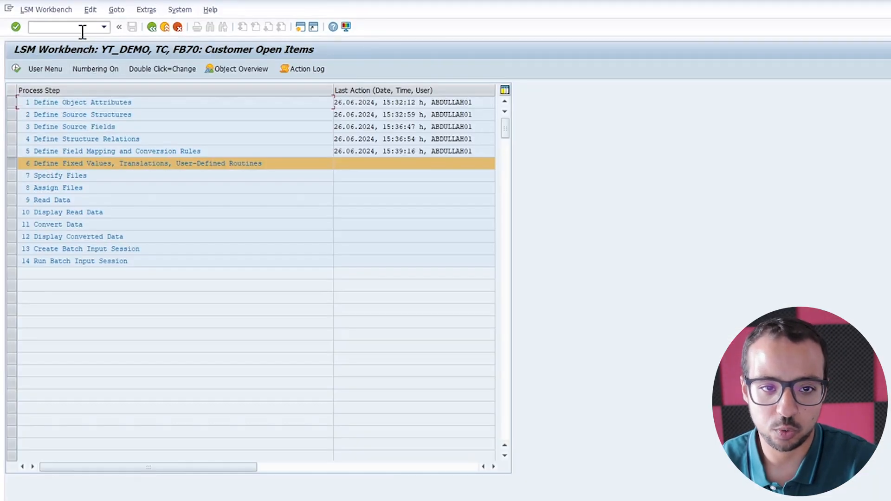
left_click(87, 30)
type("/ofb")
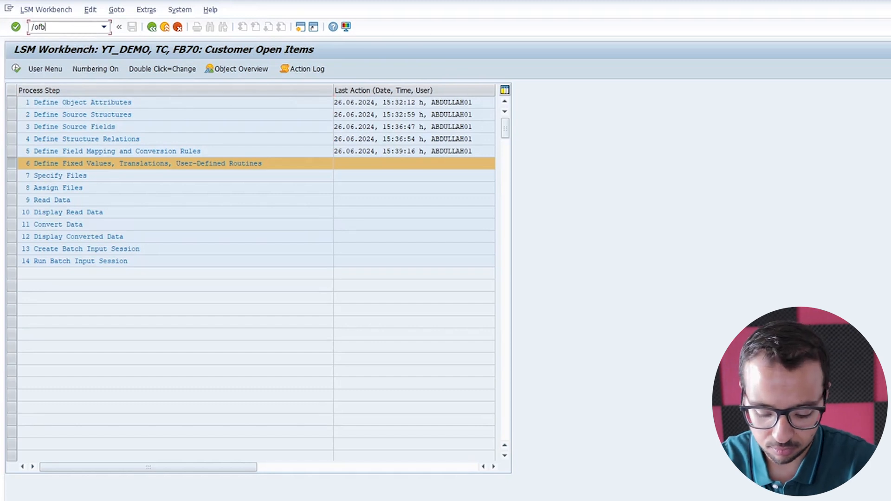
type("70")
key("Return")
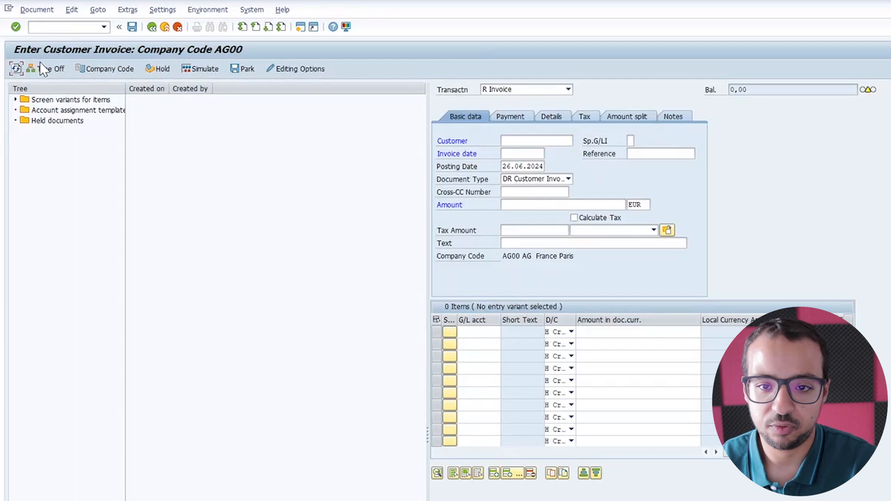
left_click(41, 67)
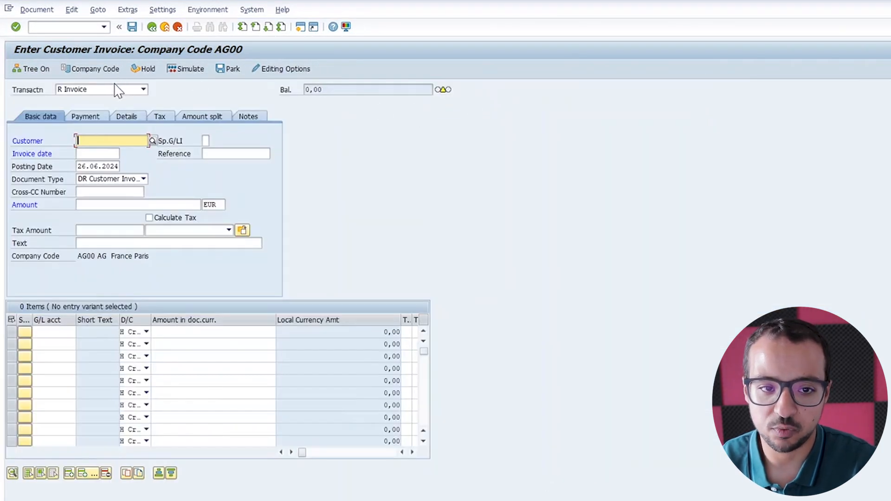
left_click(118, 90)
left_click(506, 191)
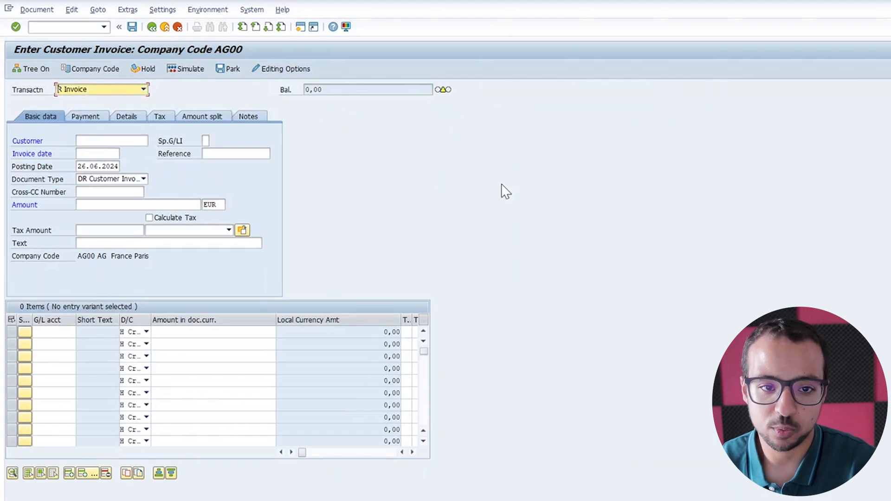
Switch back to the Excel sheet and enter G in cell A3 under Invoice/CM
key("alt+Tab")
key("Tab")
key("Return")
key("Up")
key("Down")
type("G")
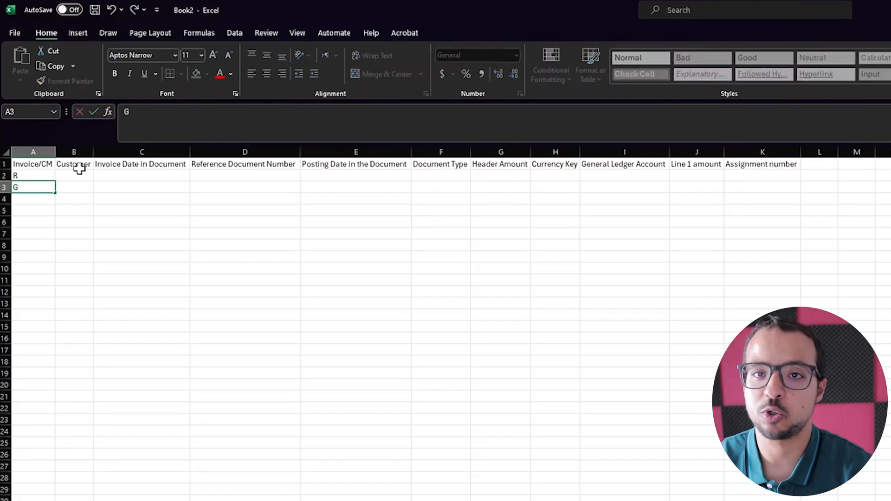
key("Tab")
Enter the customer number in cells B2 and B3 under Customer
left_click(84, 176)
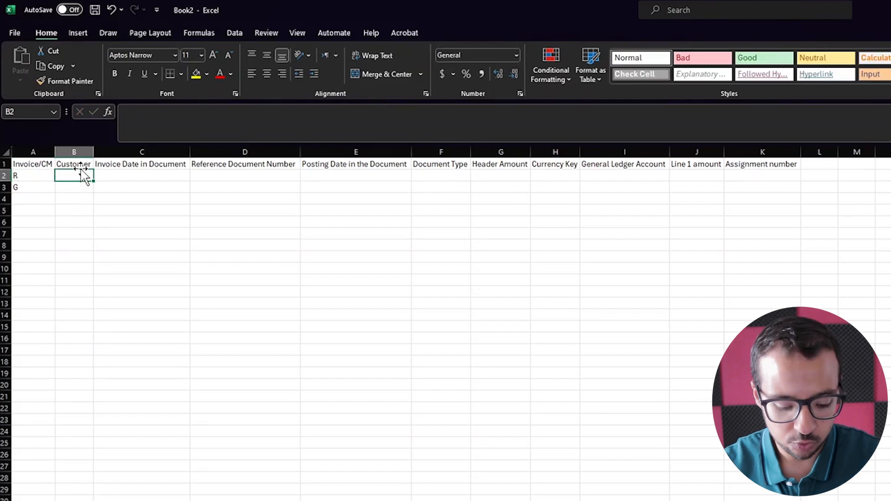
type("20000")
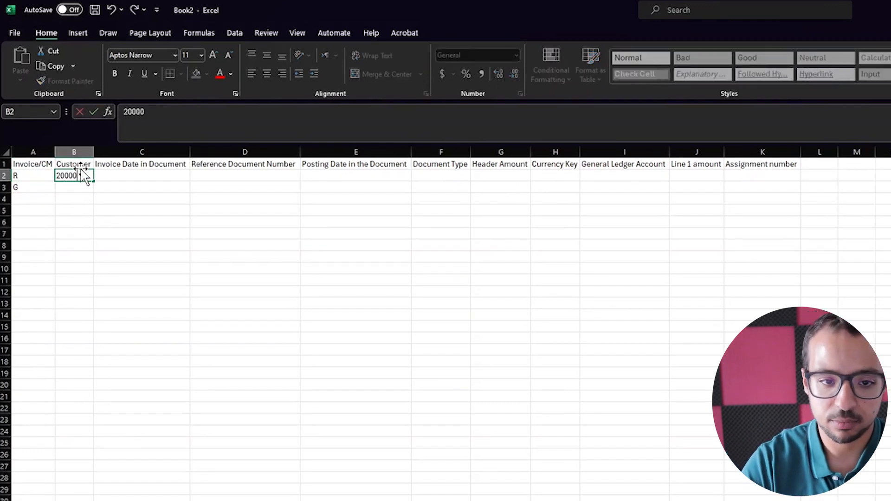
key("Return")
type("20000")
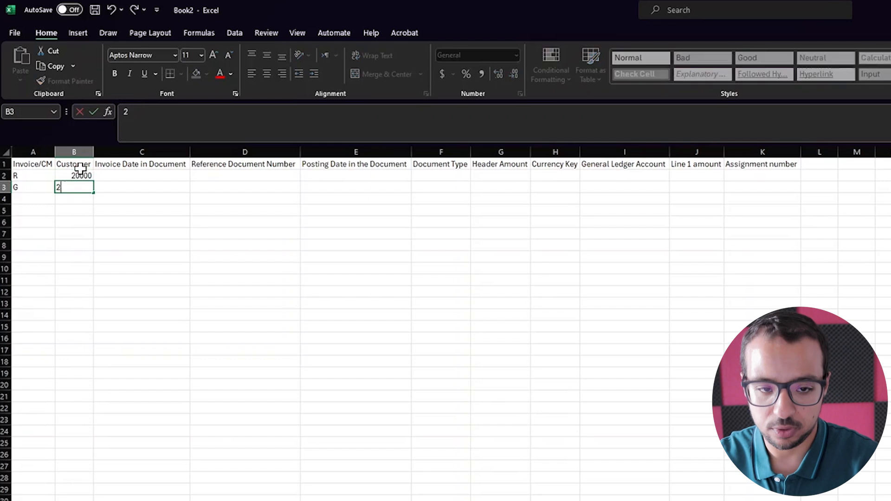
key("Return")
Enter 20240601 as the invoice date in cells C2 and C3
key("Tab")
key("Up")
key("Up")
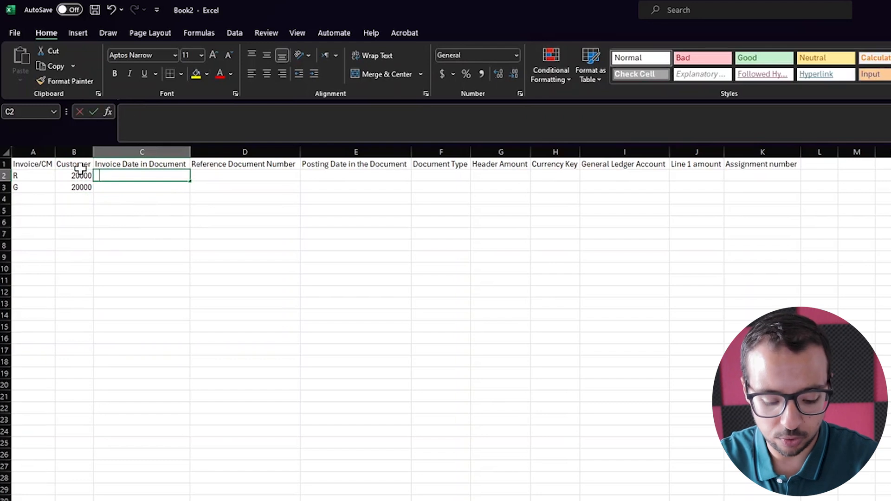
type("2024")
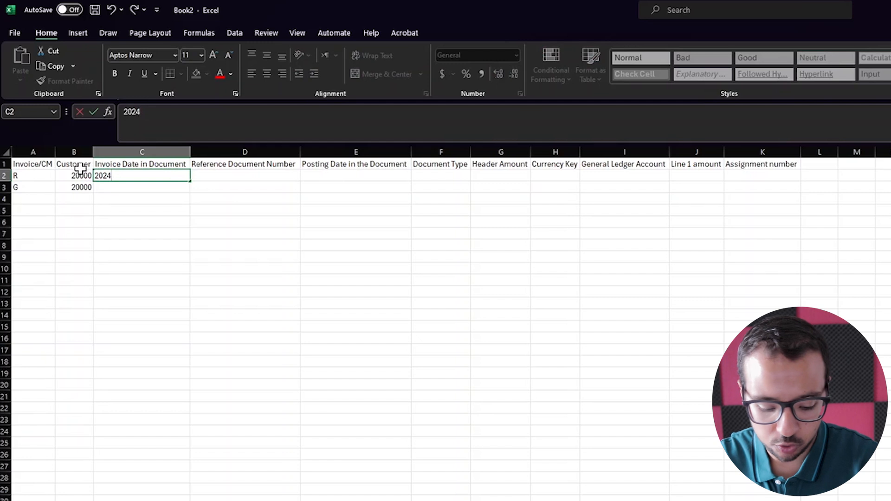
type("0601")
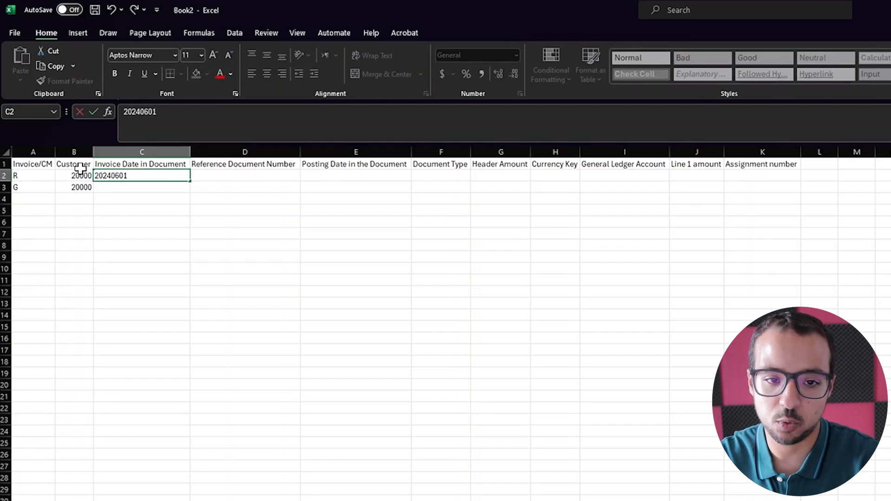
key("Return")
type("202400601")
key("Tab")
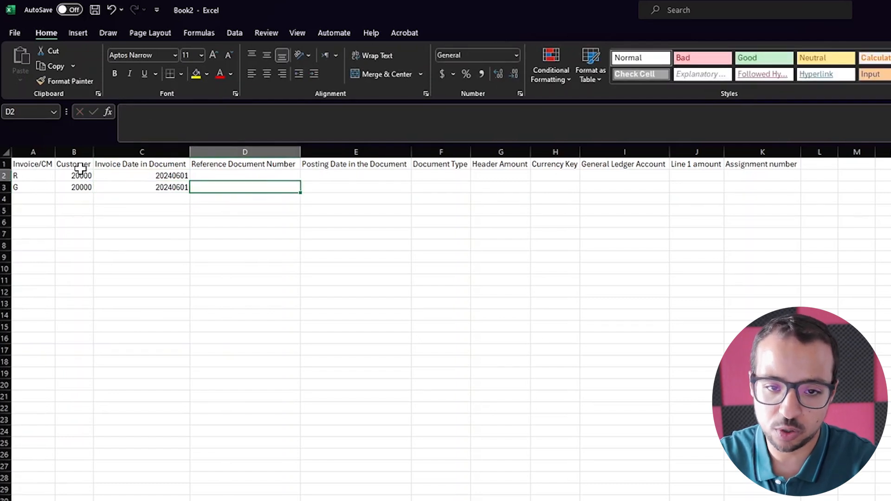
Enter Ref as the reference document number in cells D2 and D3
key("Up")
type("Ref")
key("Return")
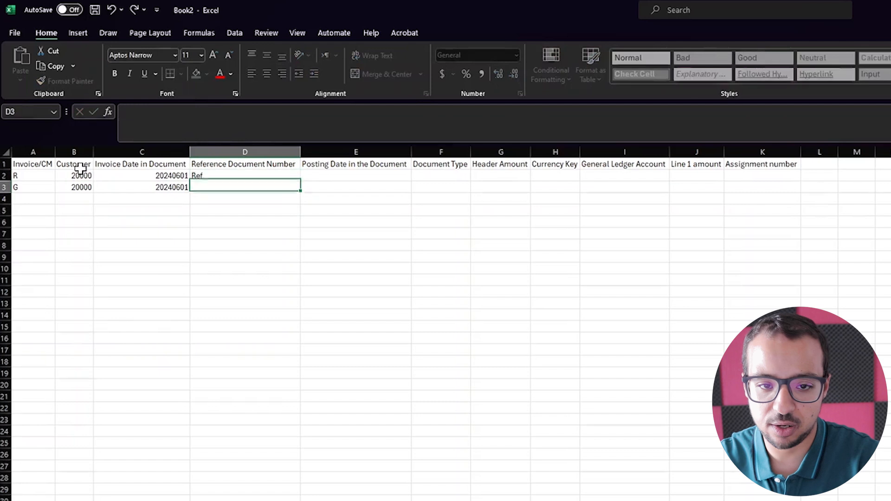
type("Ref")
key("Tab")
Copy the invoice dates in C2:C3 into E2:E3 under Posting Date in the Document
key("Up")
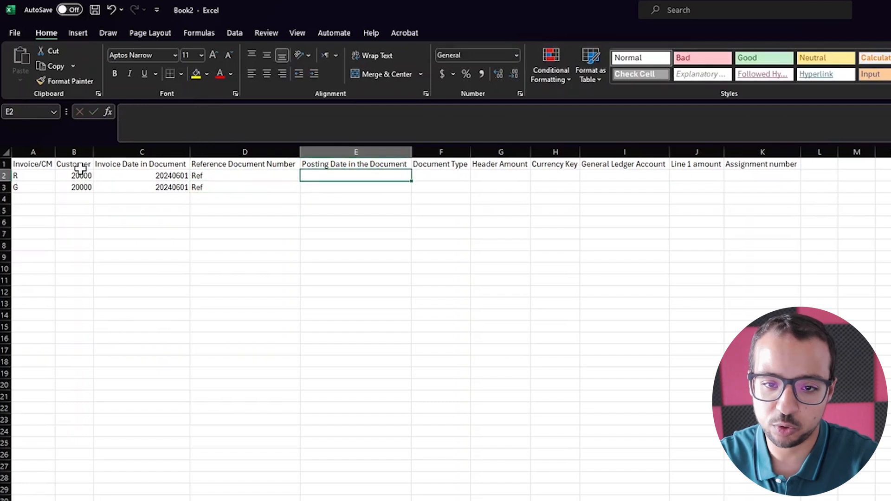
key("Left")
key("Left")
key("shift+Down")
key("ctrl+c")
key("Right")
key("Right")
key("ctrl+v")
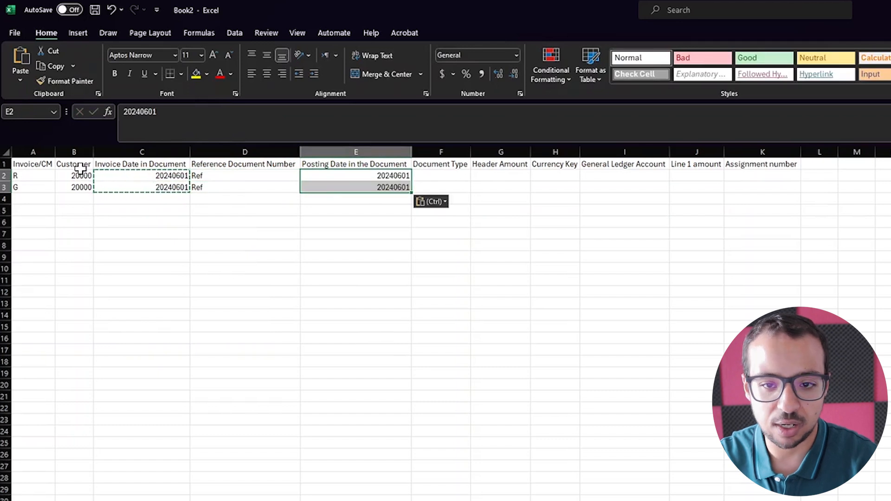
key("Right")
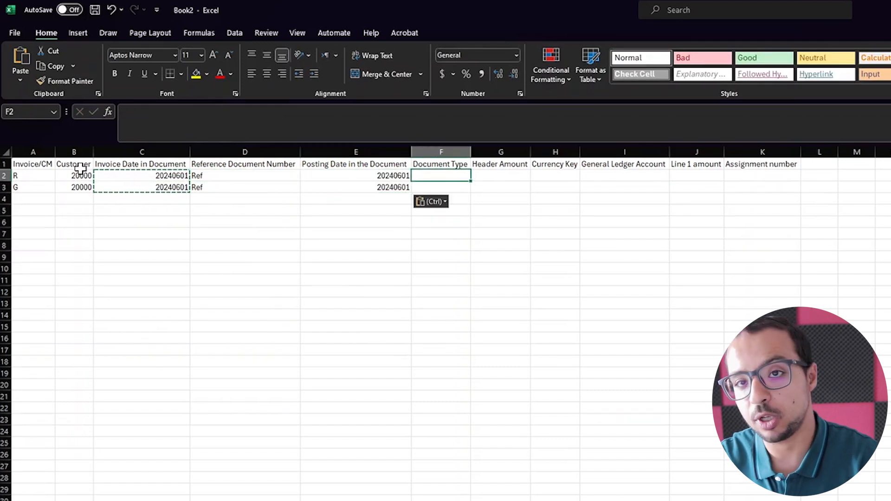
Enter the document type DR in cell F2 and DG in cell F3
type("D")
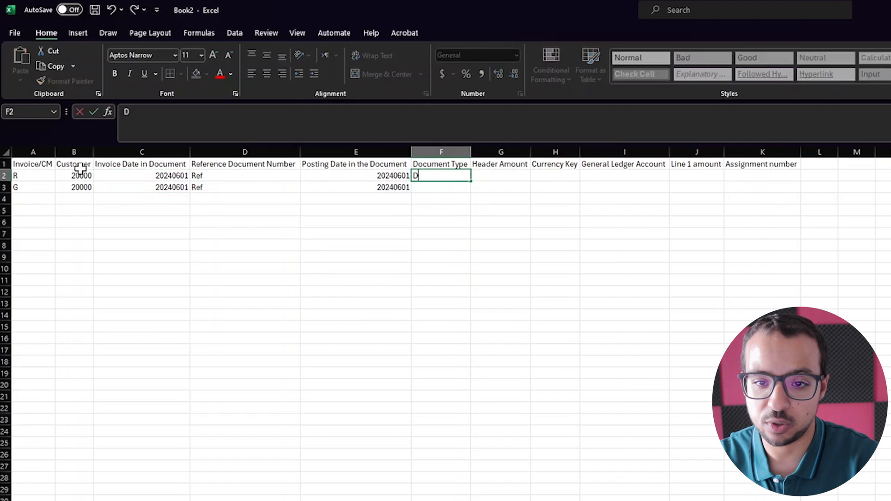
type("R")
key("Return")
type("DG")
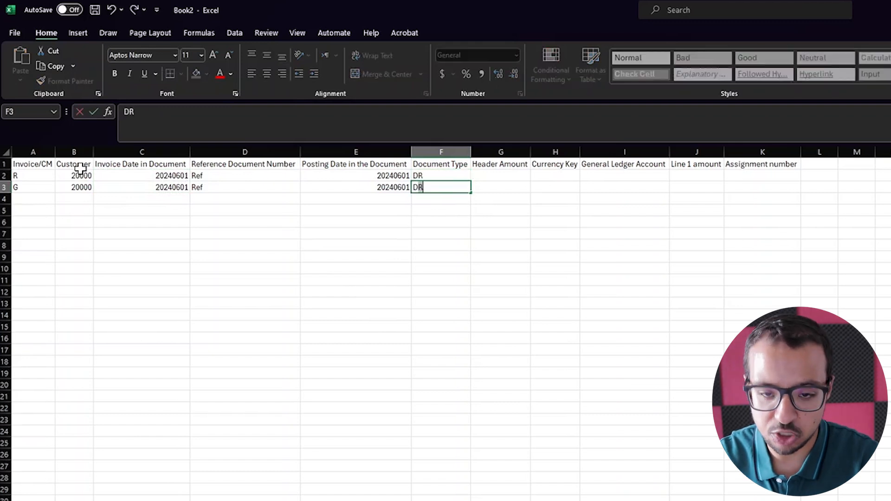
key("Up")
key("Down")
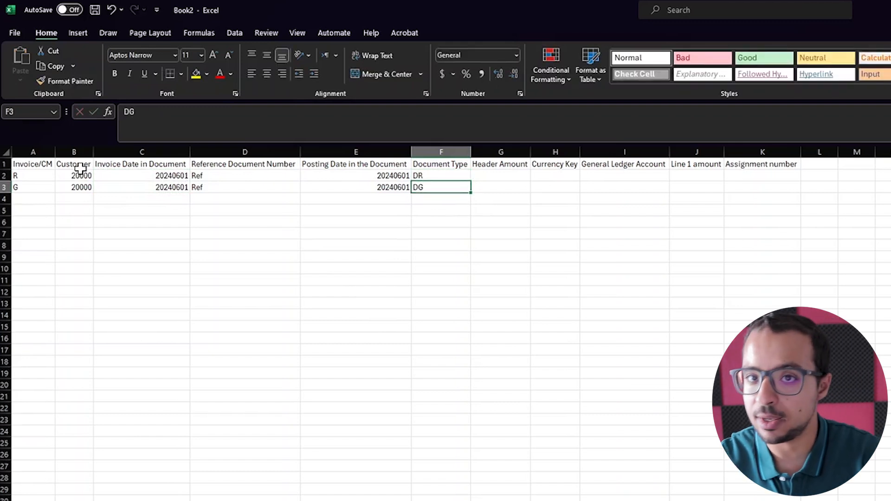
Enter header amounts of 2000 in cell G2 and 3000 in cell G3
key("Right")
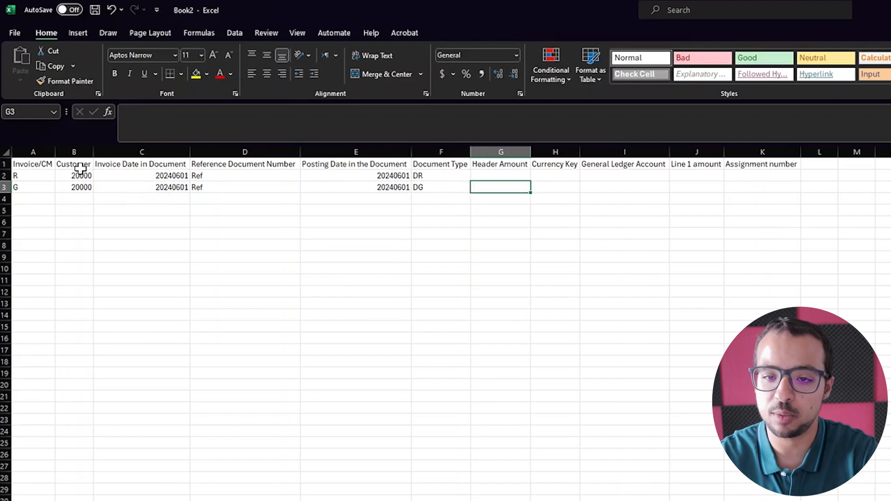
key("Up")
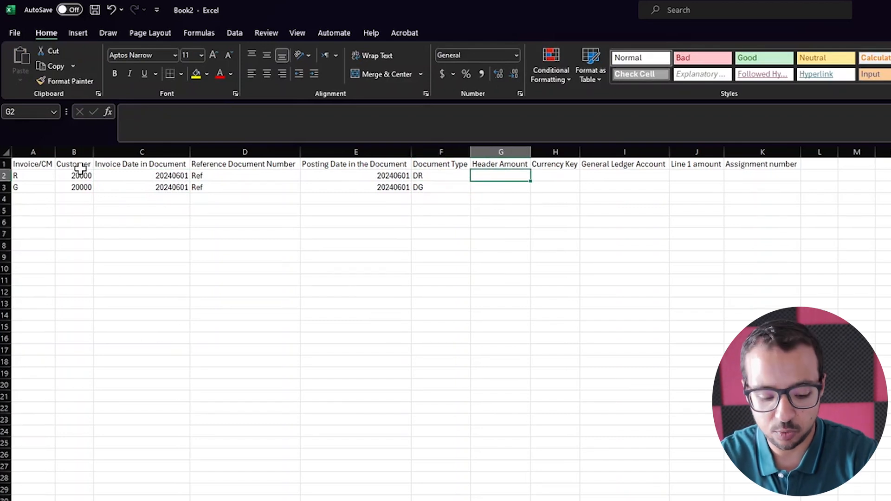
type("2000")
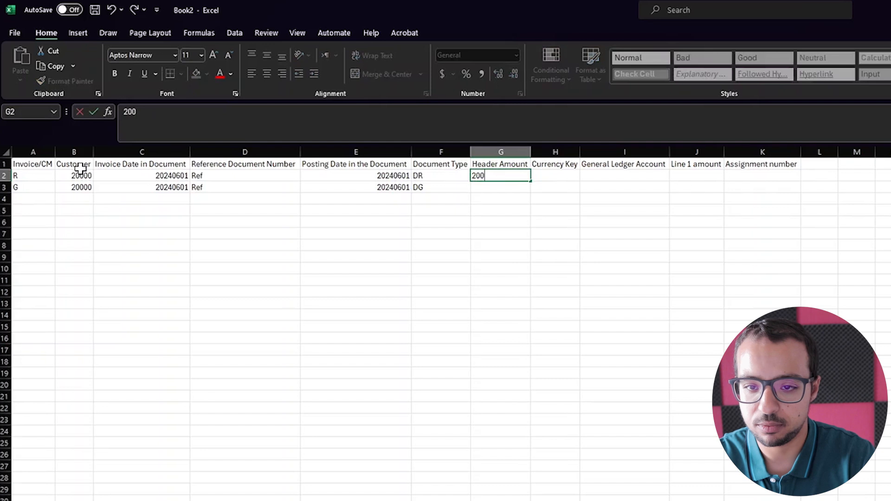
key("Return")
type("3000")
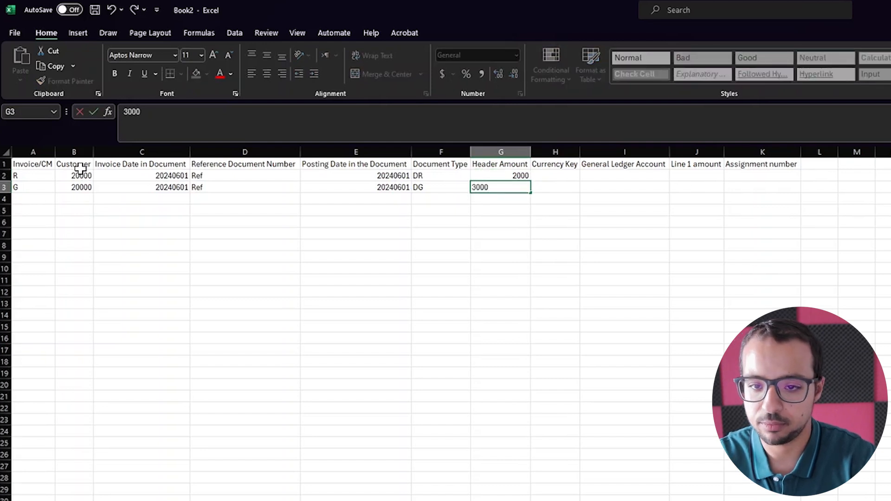
key("Tab")
Enter the currency key EUR in H2:H3 and the general ledger account number in I2:I3
key("Up")
type("E")
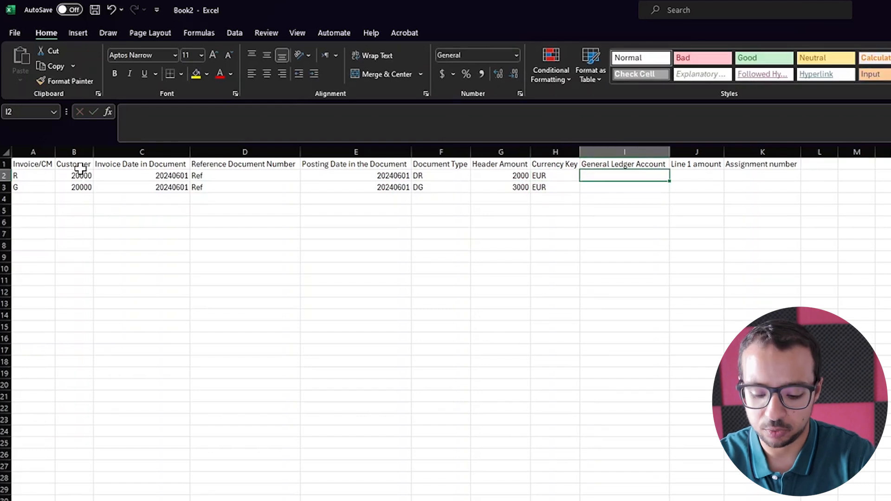
type("911101")
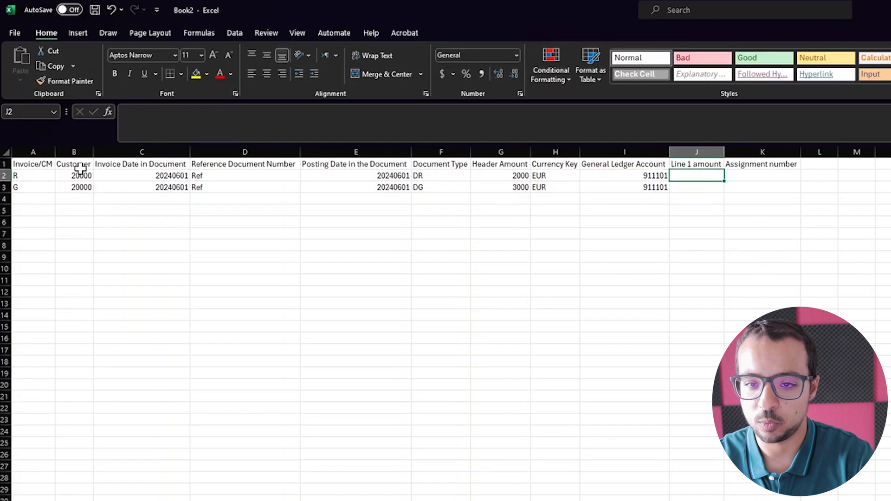
Enter line 1 amounts of 2000 in cell J2 and 3000 in cell J3
type("2000")
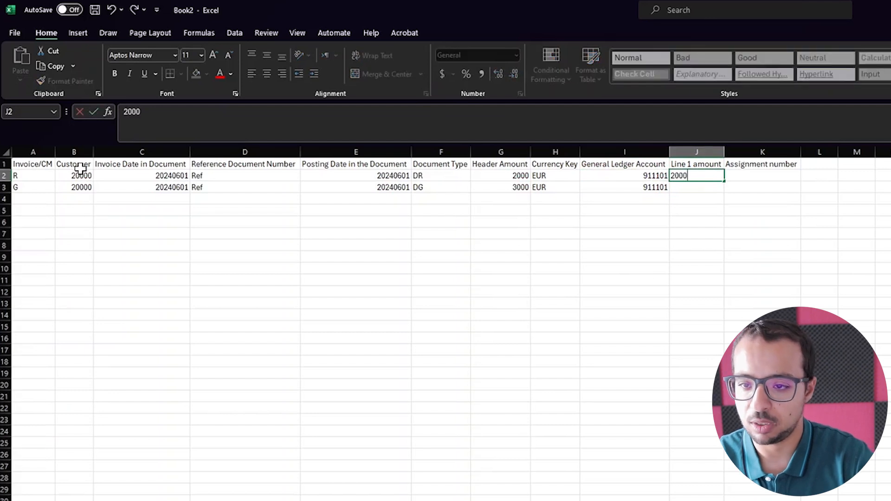
key("Return")
type("300")
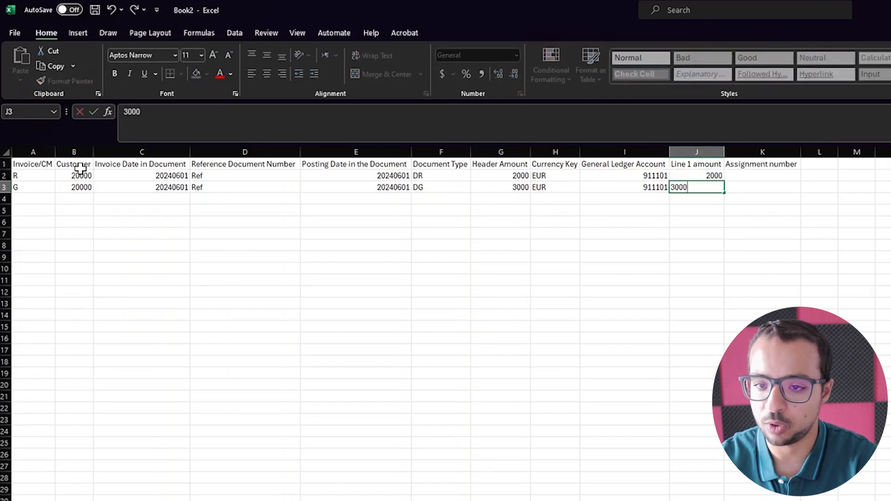
type("0")
key("Left")
Enter the assignment numbers Assgn1 in cell K2 and Assgn2 in cell K3
key("Up")
key("Right")
key("Right")
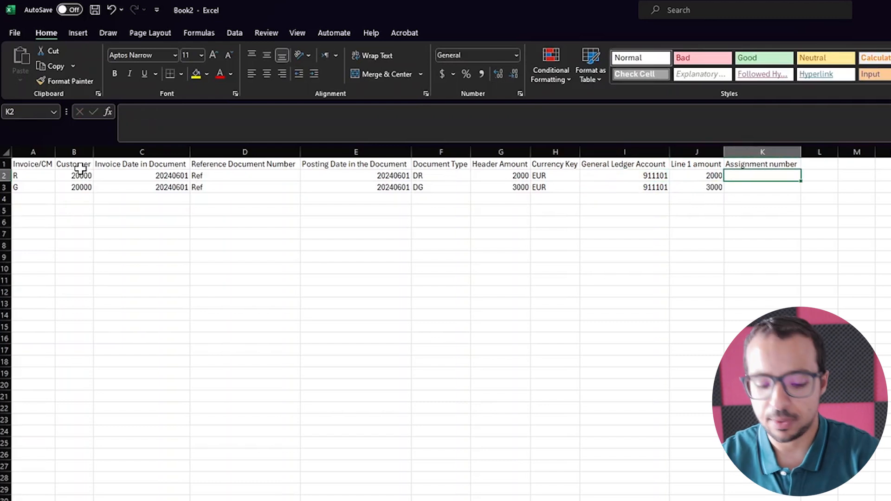
type("Ass")
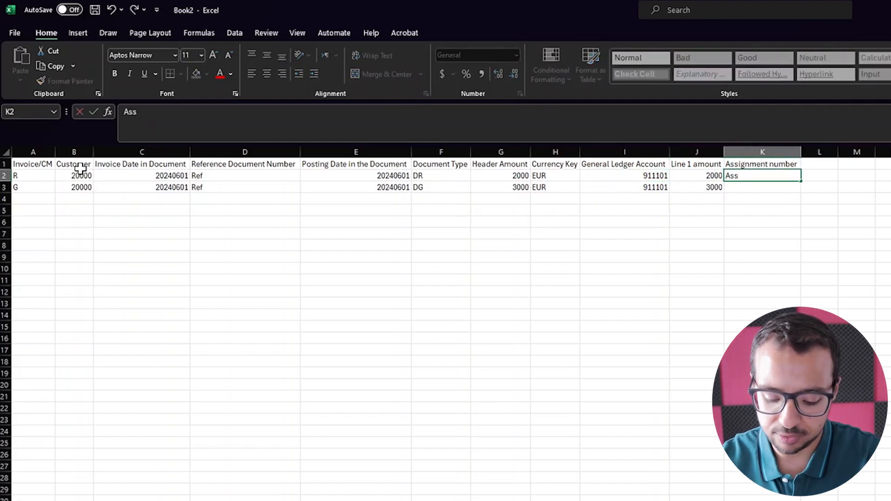
type("gn1")
key("Return")
type("Assgn2")
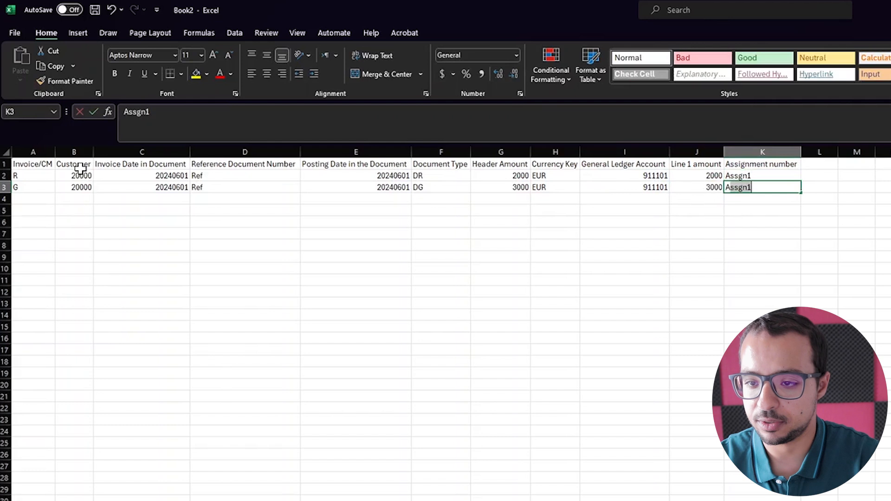
key("Return")
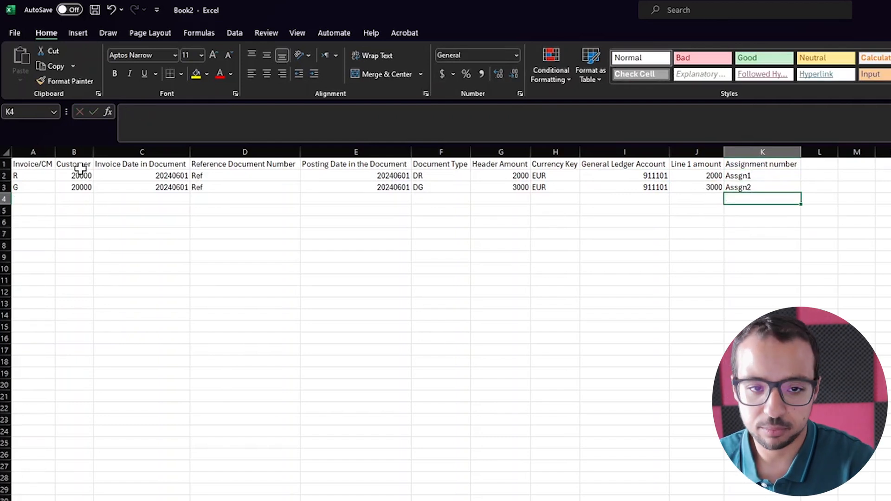
Save the workbook as the CSV file LSMW_FB70_demo.csv
key("ctrl+s")
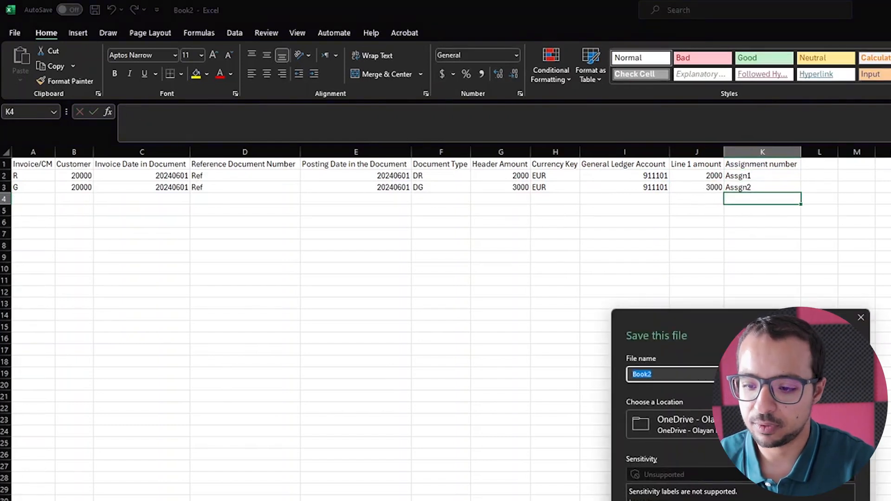
key("Escape")
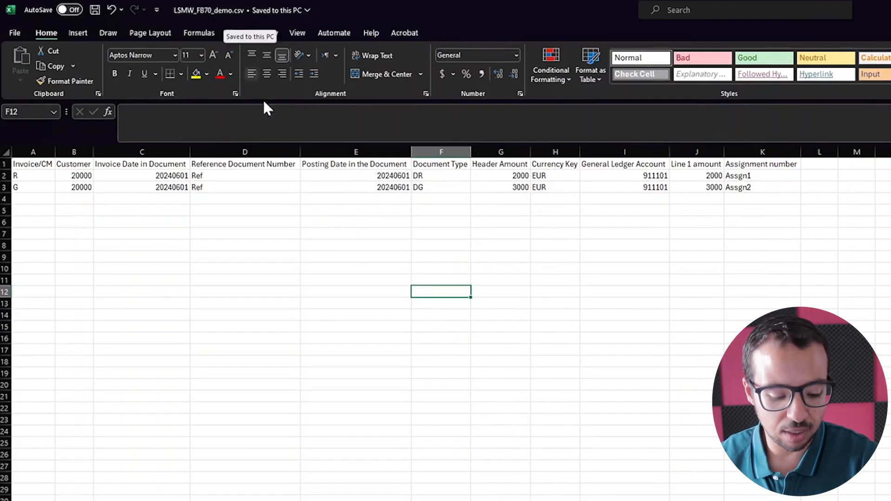
Switch to SAP and specify LSMW_FB70_demo.csv as frontend legacy data named FB70, comma-delimited with field names at start of file
key("alt+Tab")
key("alt+Tab")
double_click(58, 177)
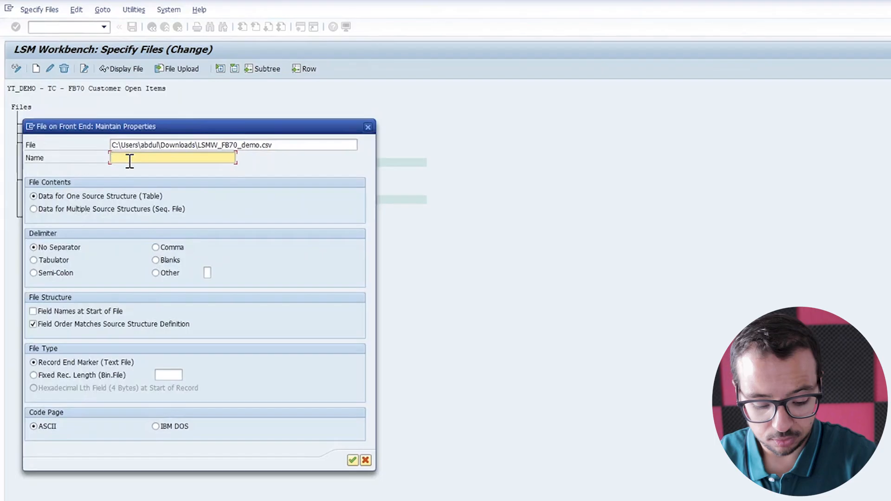
left_click(129, 161)
type("FB70")
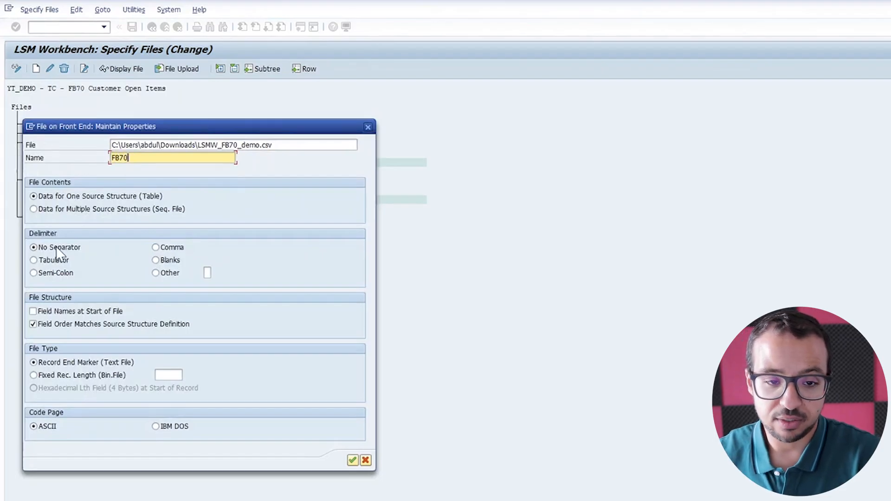
left_click(156, 247)
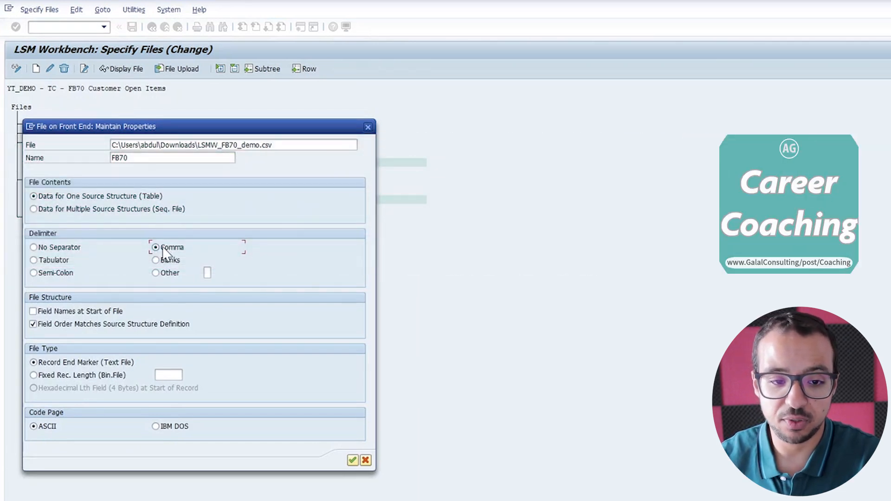
left_click(46, 312)
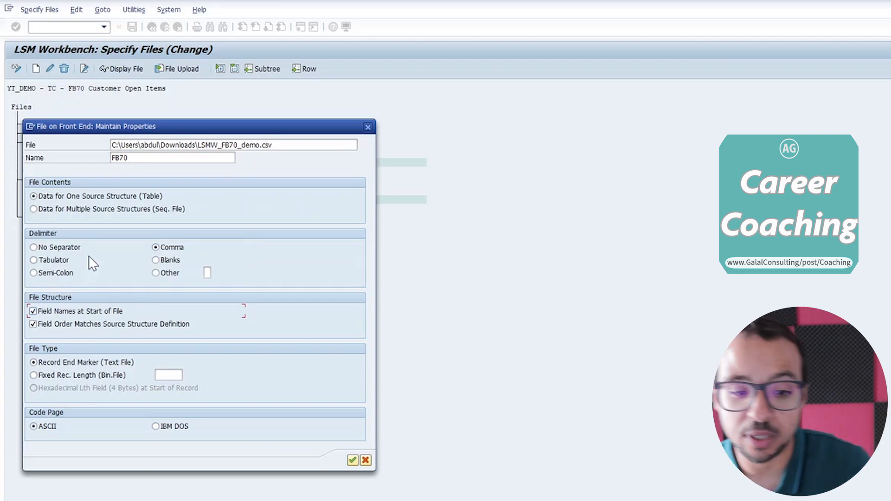
left_click(351, 462)
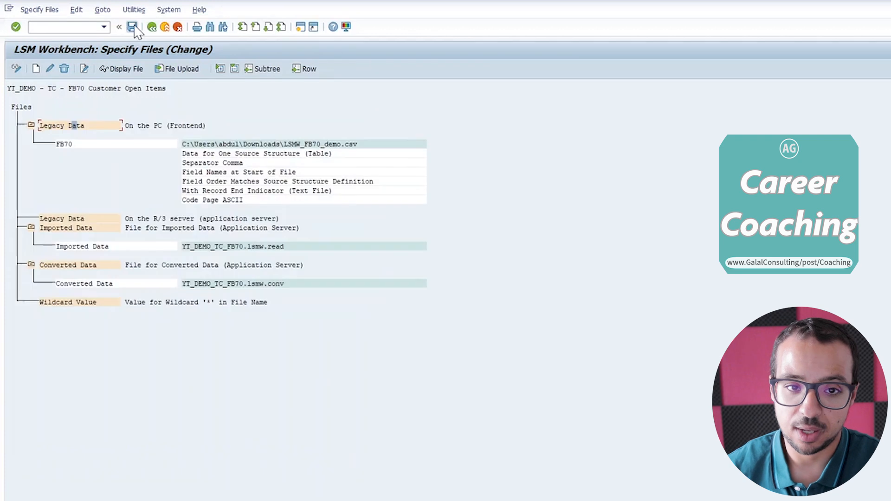
Assign the FB70 legacy data file to the AROPENITEMS source structure
left_click(152, 27)
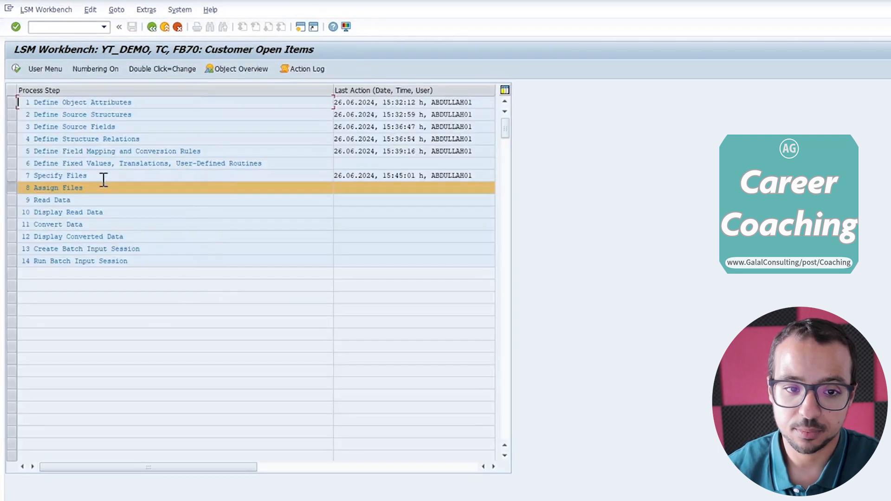
double_click(70, 188)
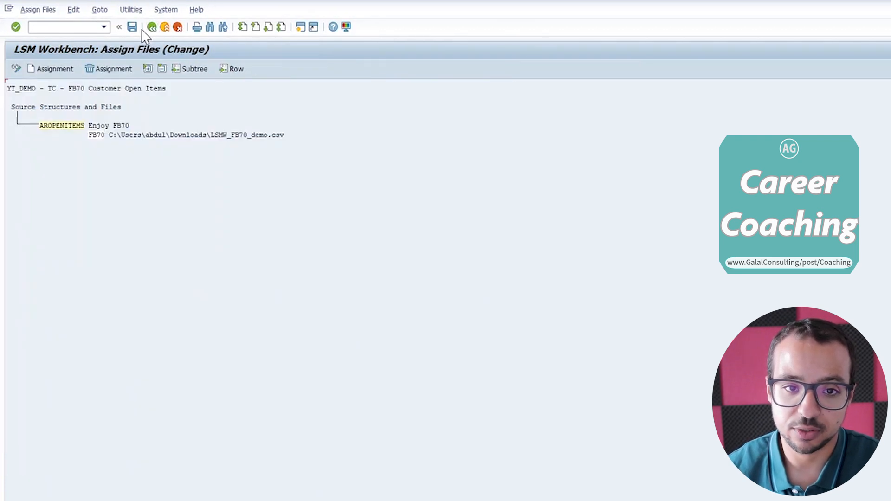
left_click(152, 27)
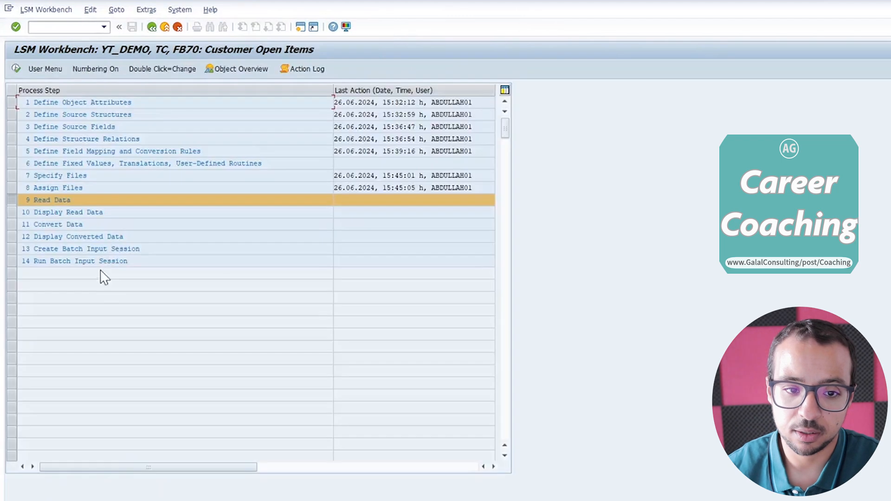
Run Read Data for all transactions, granting SAP access to the CSV file, and return to the process steps
double_click(62, 200)
left_click(18, 70)
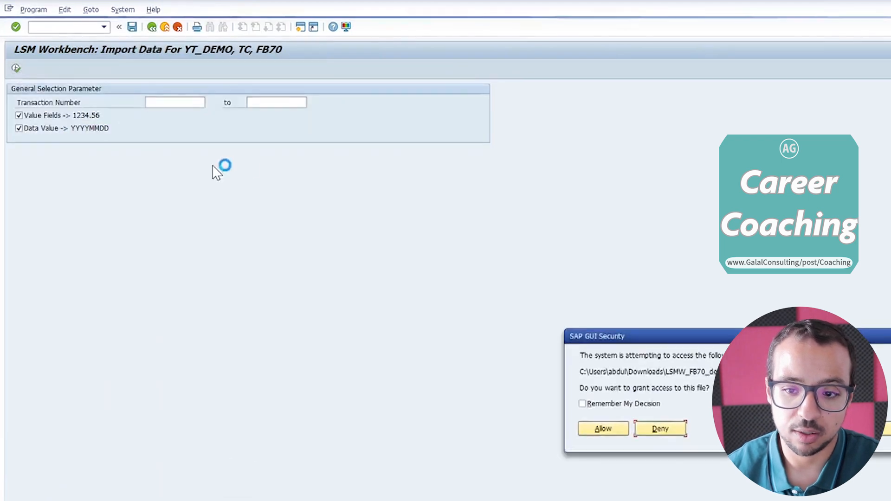
left_click(582, 429)
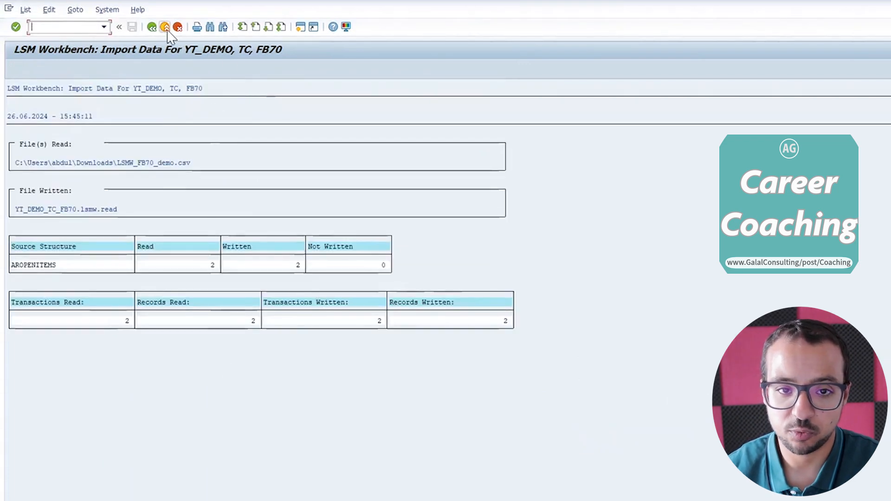
left_click(151, 27)
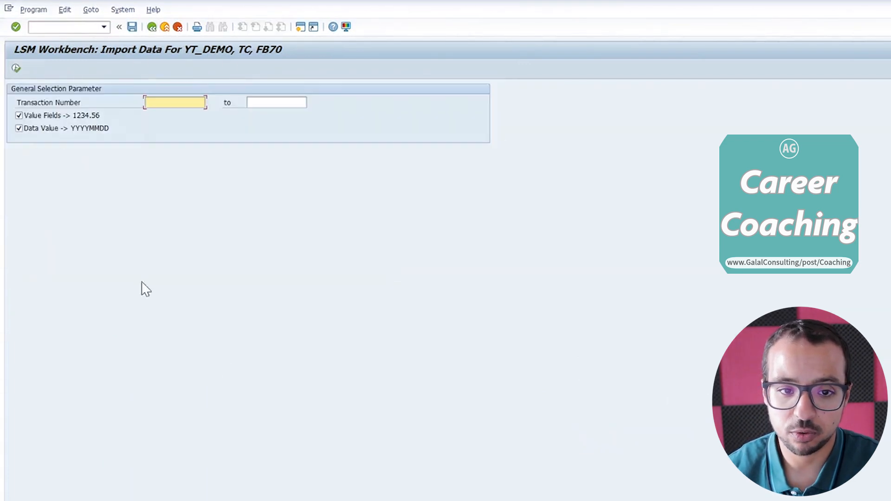
left_click(152, 27)
Display the read data and examine the first record's field values, including customer, posting date and line amount
double_click(95, 212)
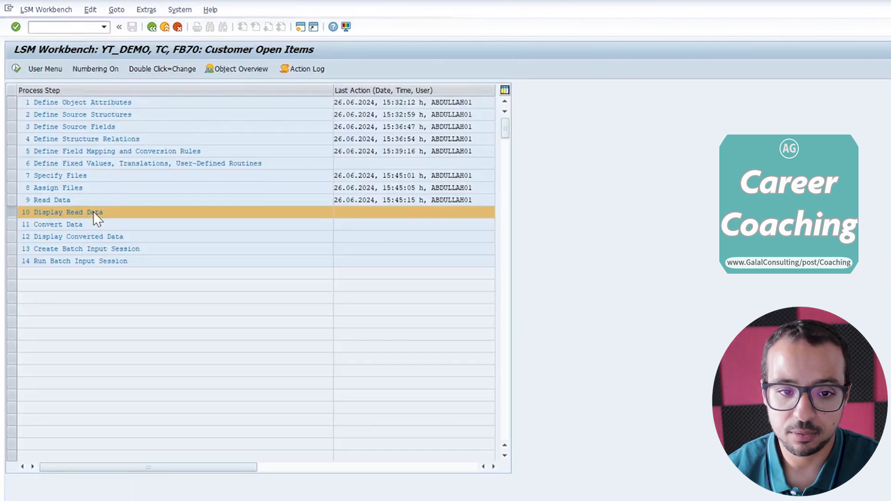
double_click(185, 116)
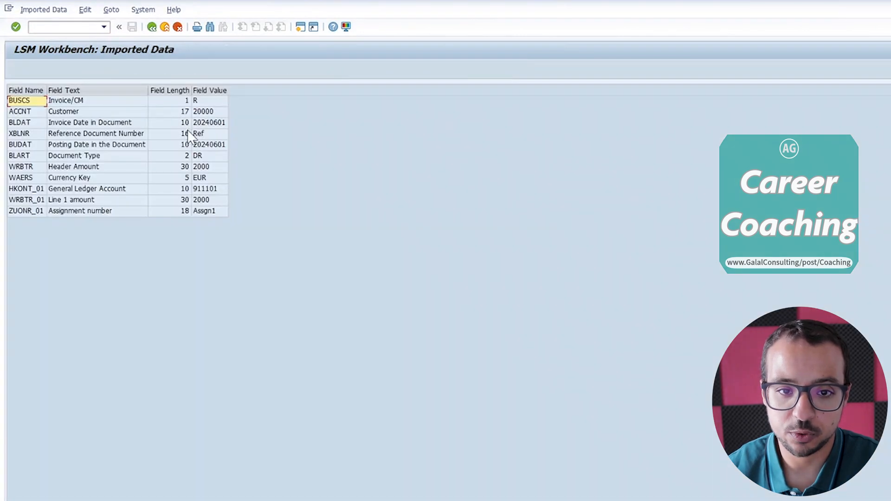
left_click(199, 101)
left_click(214, 111)
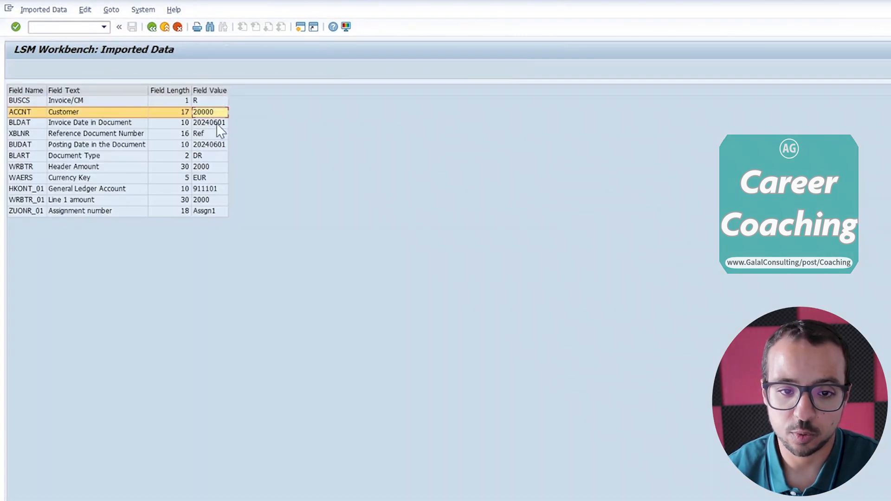
left_click(215, 199)
left_click(211, 145)
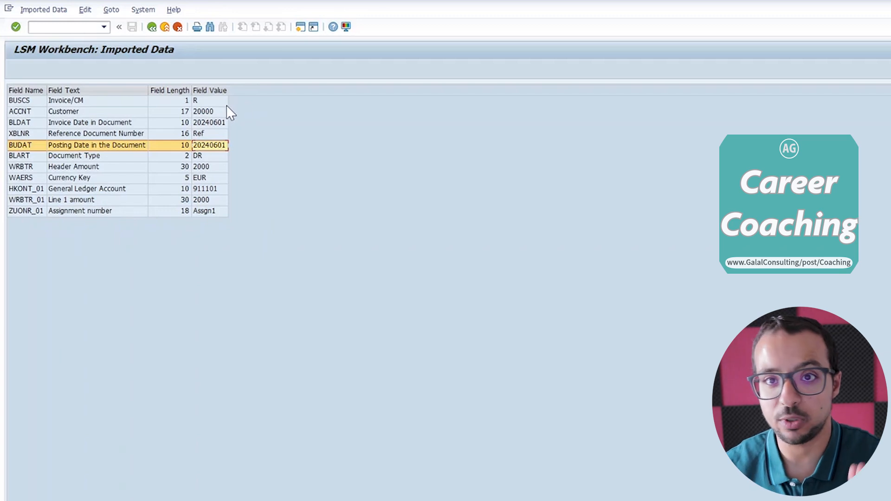
left_click(152, 27)
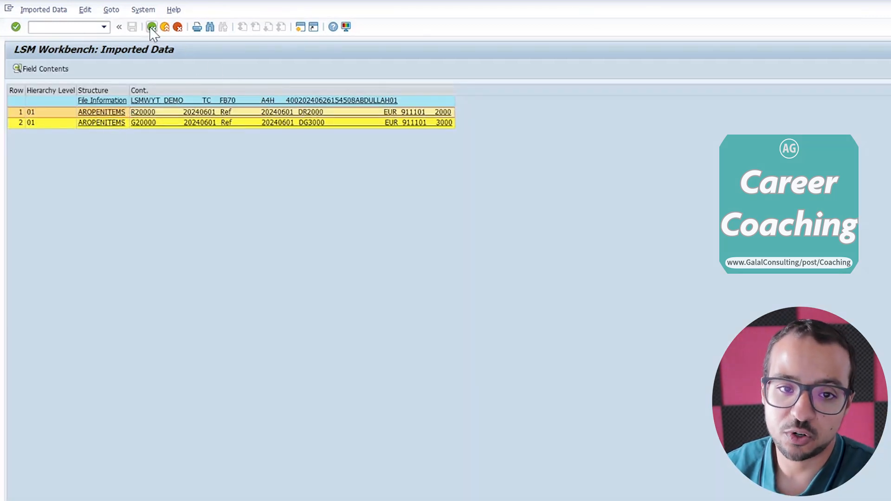
left_click(152, 27)
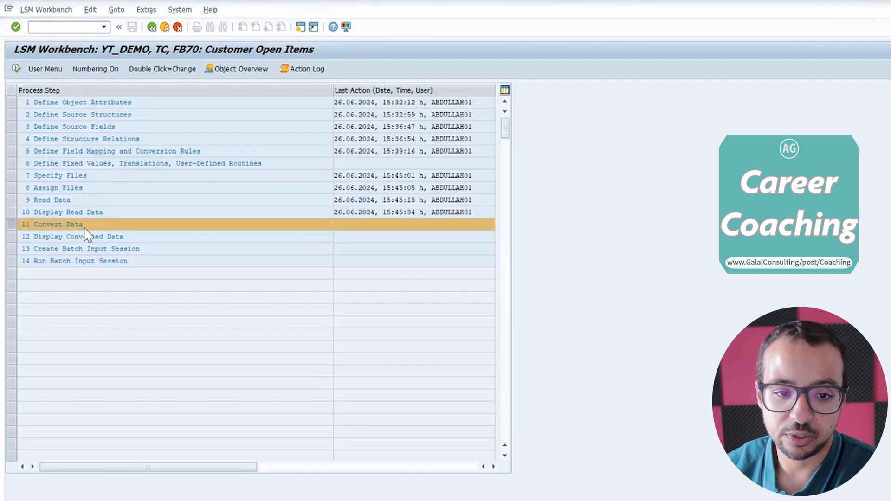
Run Convert Data for all of the imported customer open items
left_click(18, 69)
left_click(18, 66)
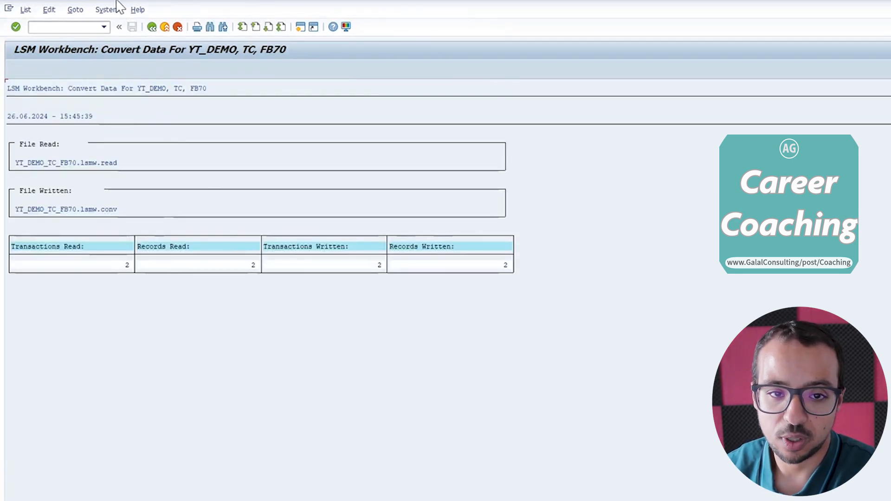
Display the converted data and examine the second record's field values, including its dates and document amount
left_click(151, 27)
key("F3")
double_click(77, 234)
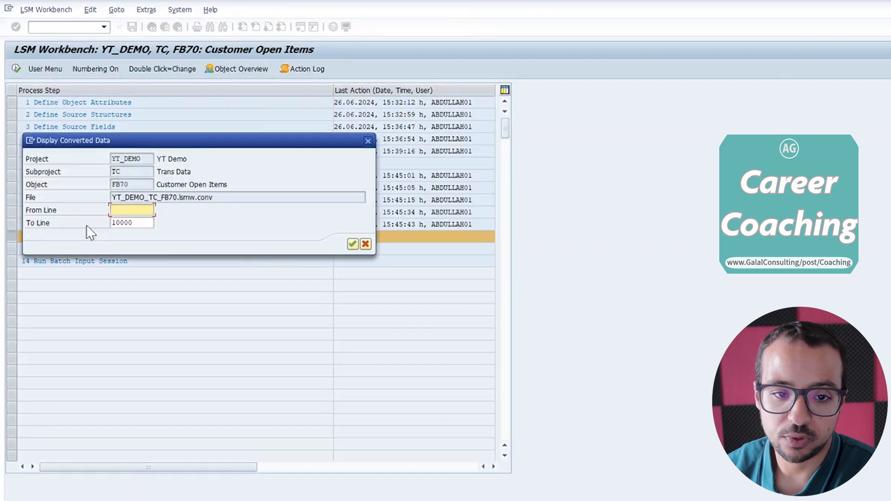
left_click(352, 244)
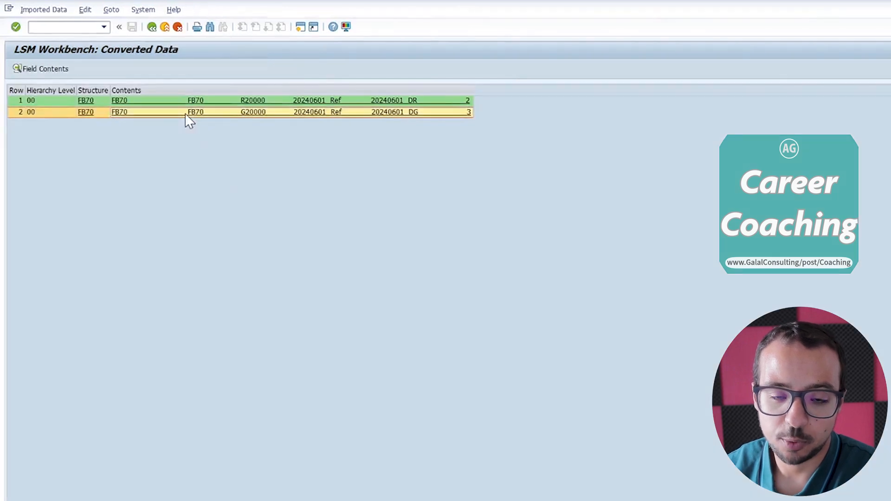
left_click(186, 114)
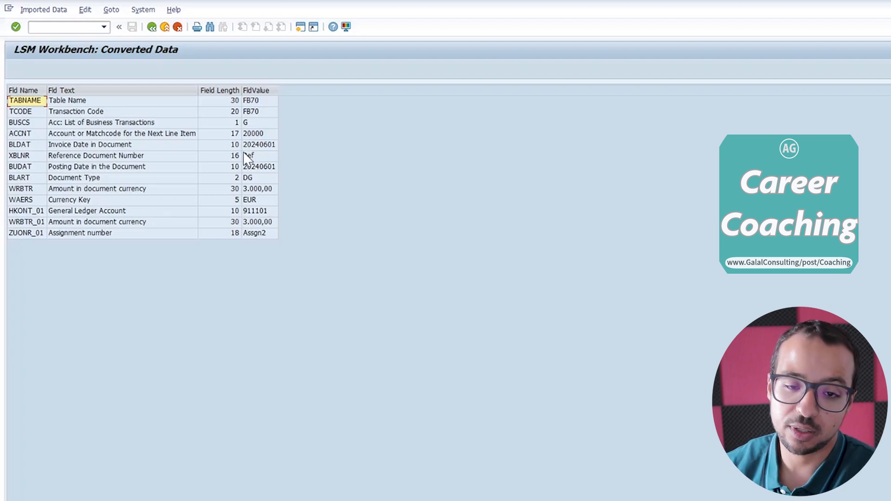
left_click(251, 192)
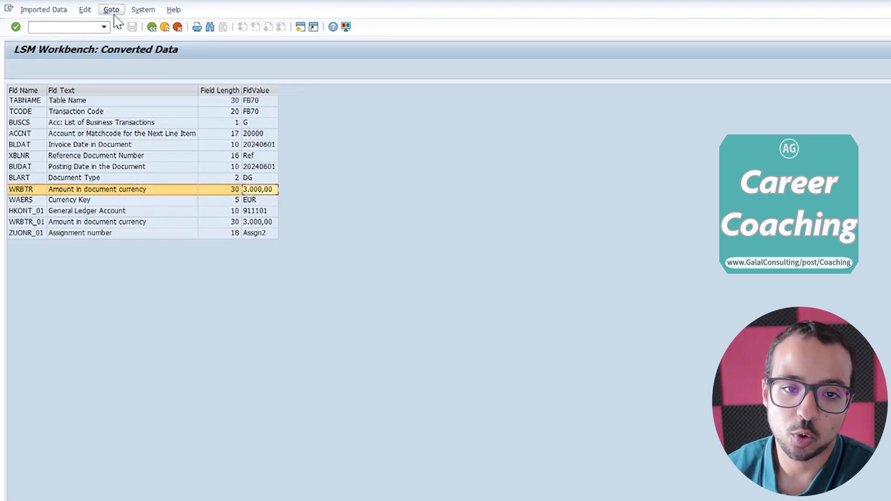
Create the FB70 batch input session from the converted file, keeping the batch input folder
left_click(151, 27)
double_click(105, 251)
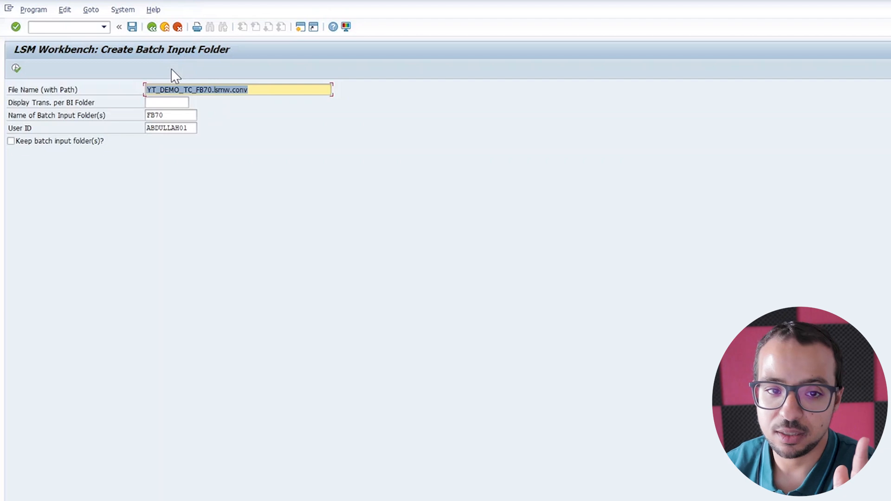
left_click(51, 141)
left_click(16, 68)
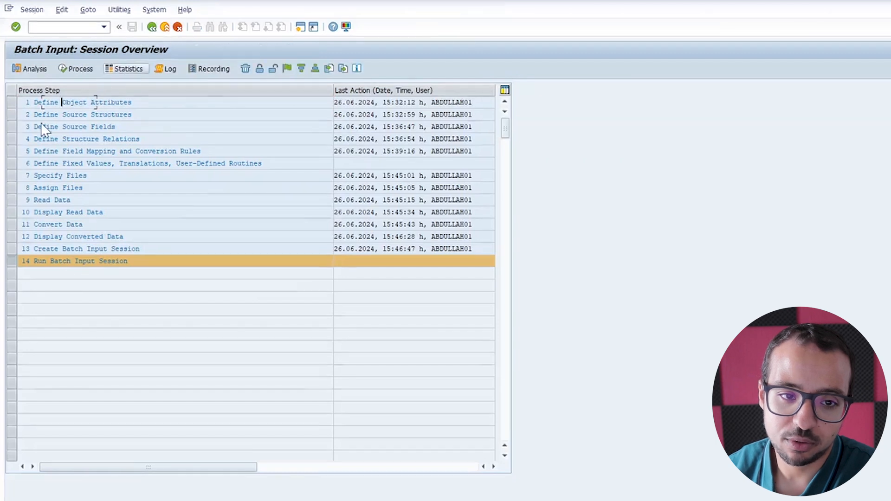
Open Run Batch Input Session, process the FB70 session in the foreground and submit the first customer invoice screen
left_click(71, 68)
left_click(278, 270)
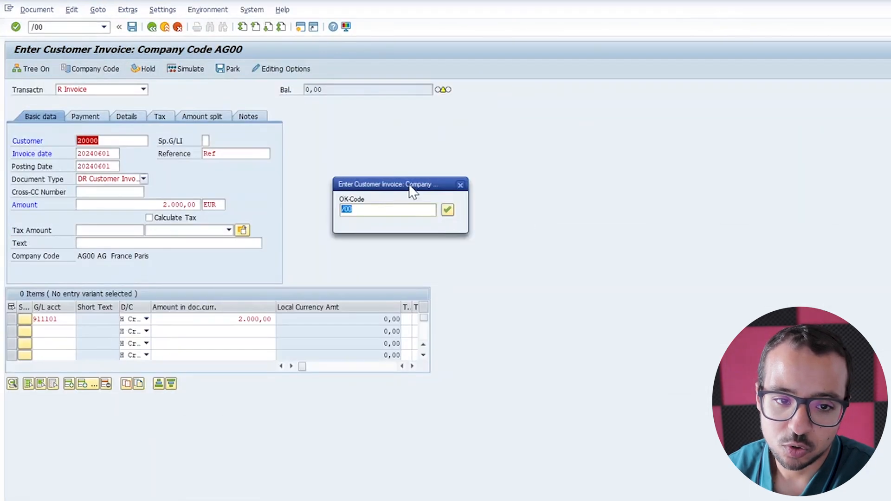
left_click(449, 211)
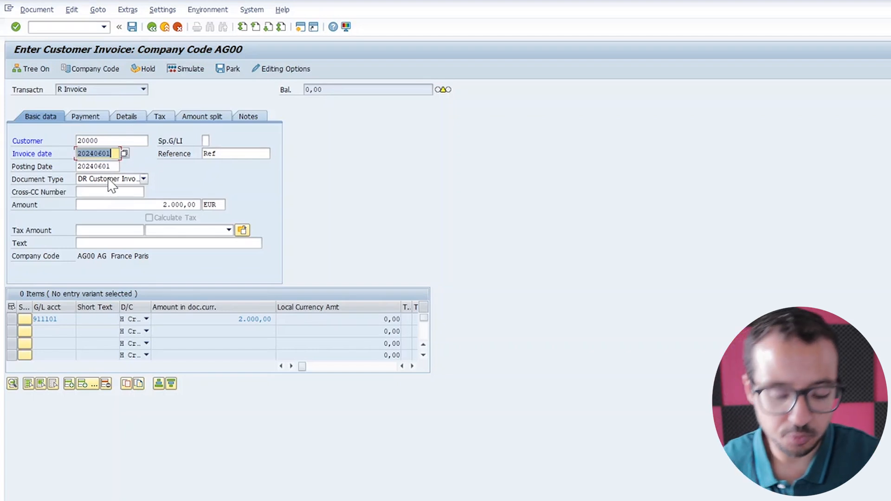
Switch to another SAP session and open the own user data to check the default date format and decimal notation
key("alt+Tab")
key("Tab")
key("Tab")
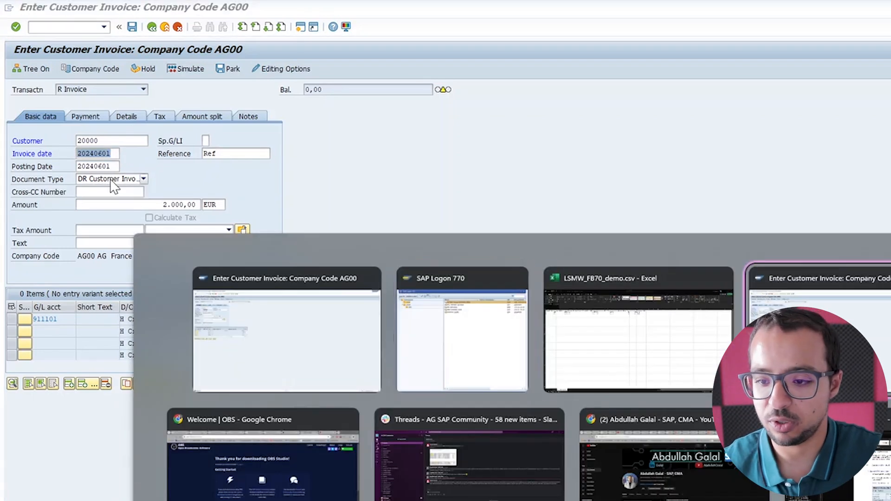
left_click(51, 32)
type("/")
left_click(211, 10)
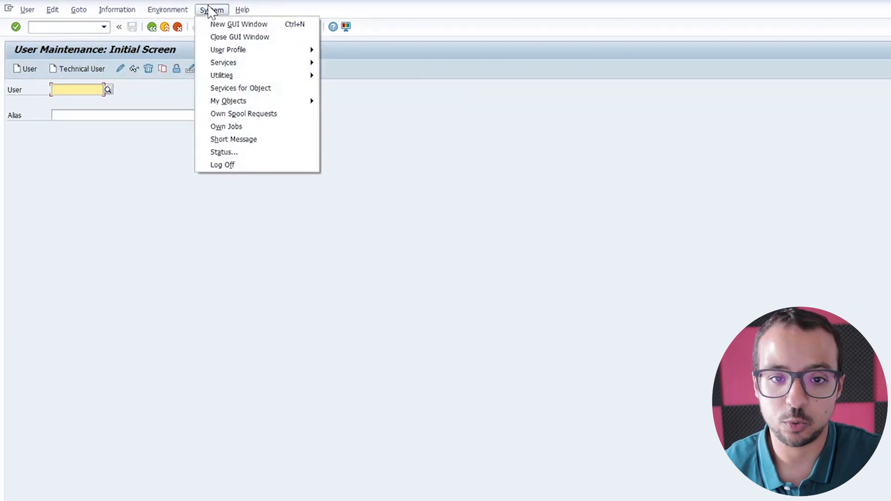
mouse_move(221, 50)
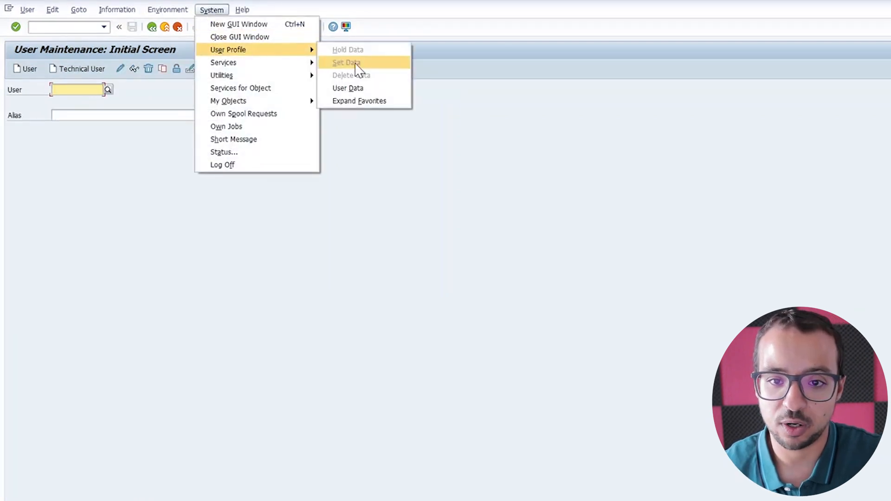
left_click(356, 89)
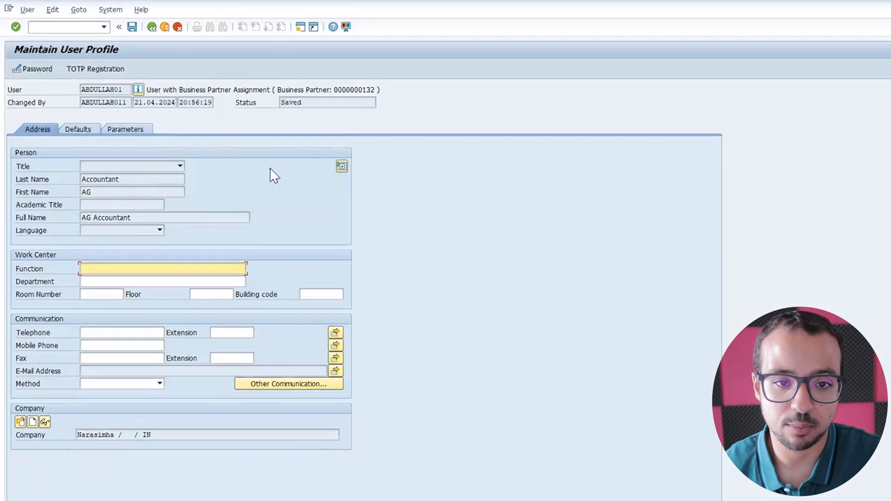
left_click(75, 129)
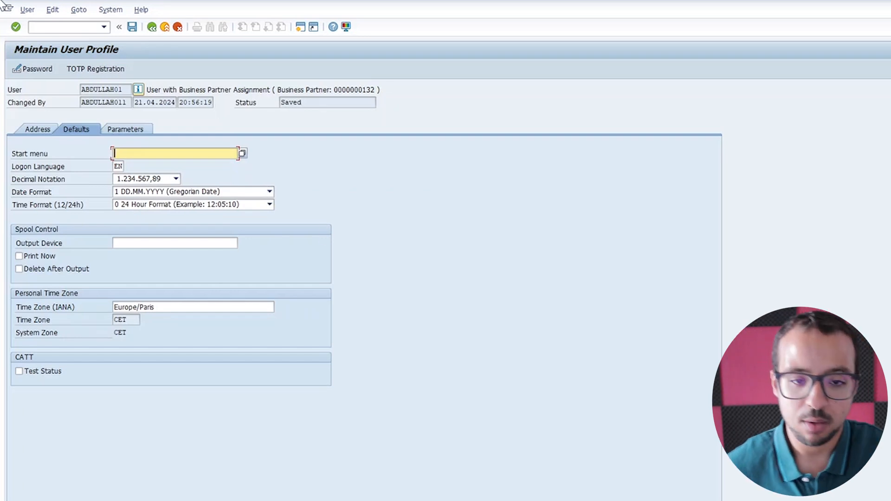
Return to the customer invoice in the running batch session and compare its invoice date format
key("alt+Tab")
key("alt+Tab")
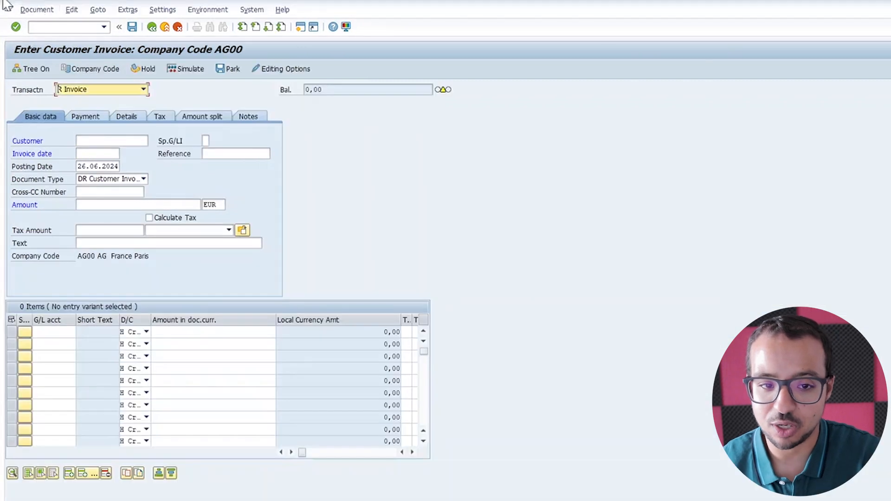
key("alt+Tab")
key("alt+Tab")
key("alt+Tab")
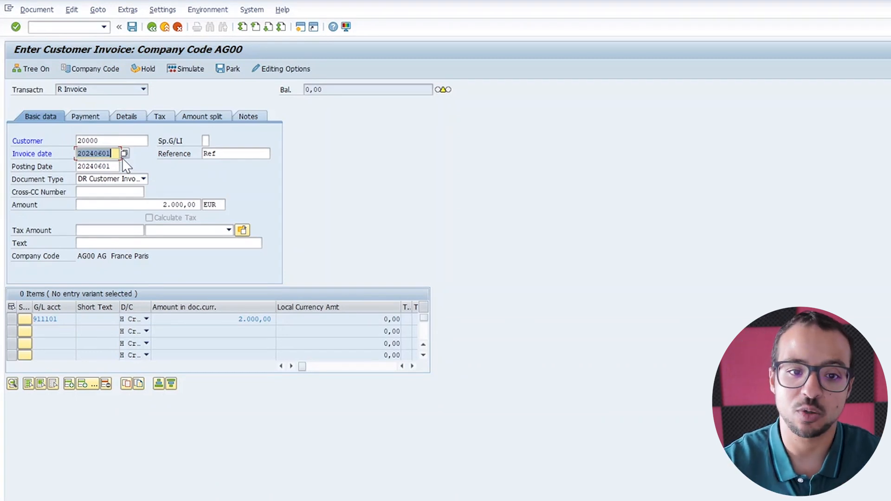
left_click(79, 25)
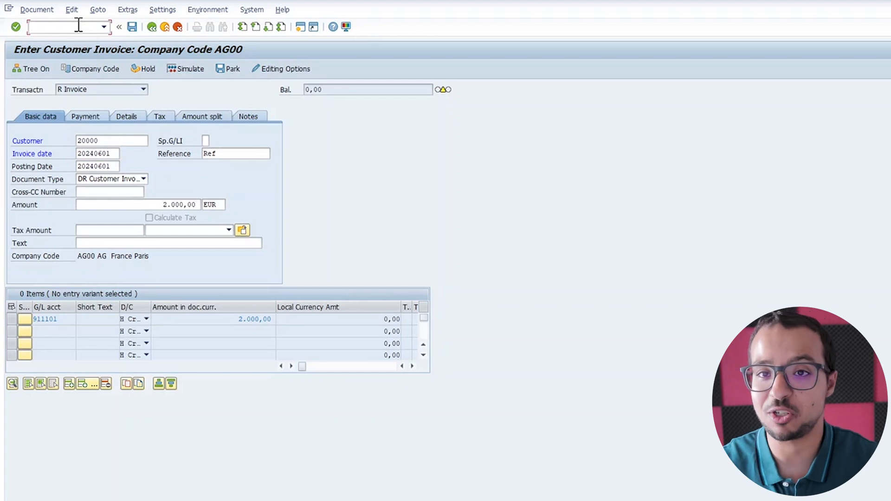
left_click(207, 9)
mouse_move(176, 10)
mouse_move(252, 10)
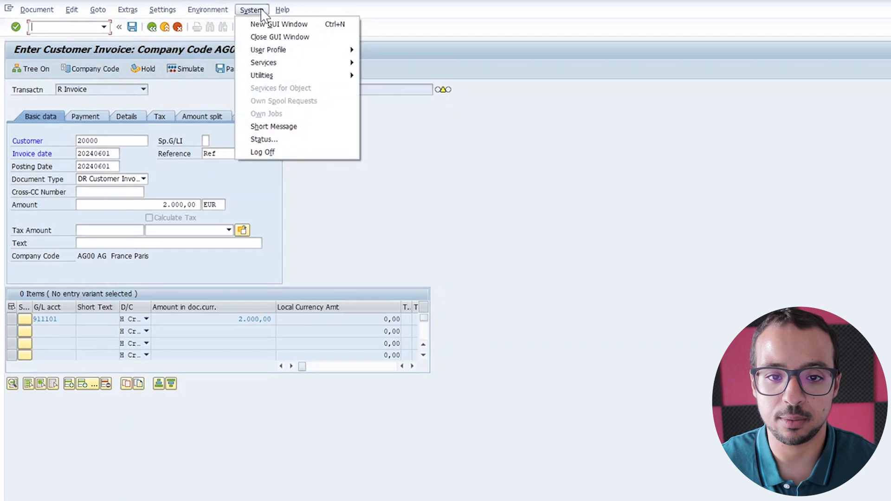
mouse_move(277, 65)
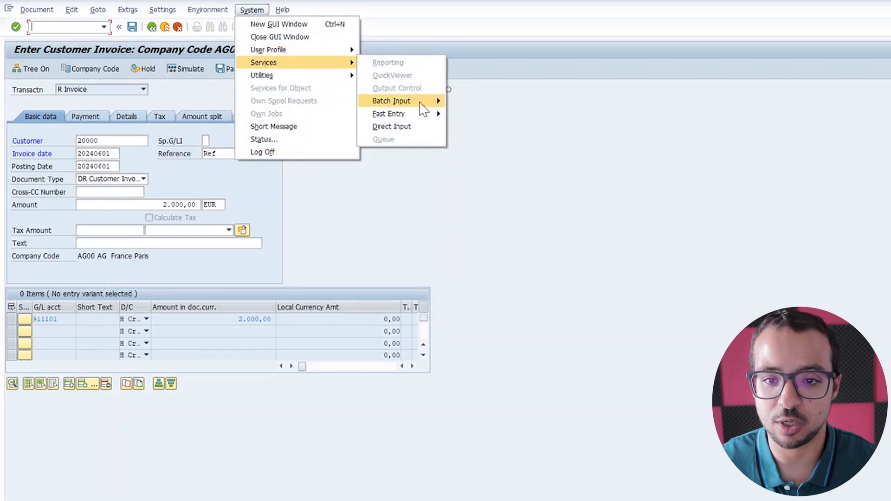
mouse_move(395, 101)
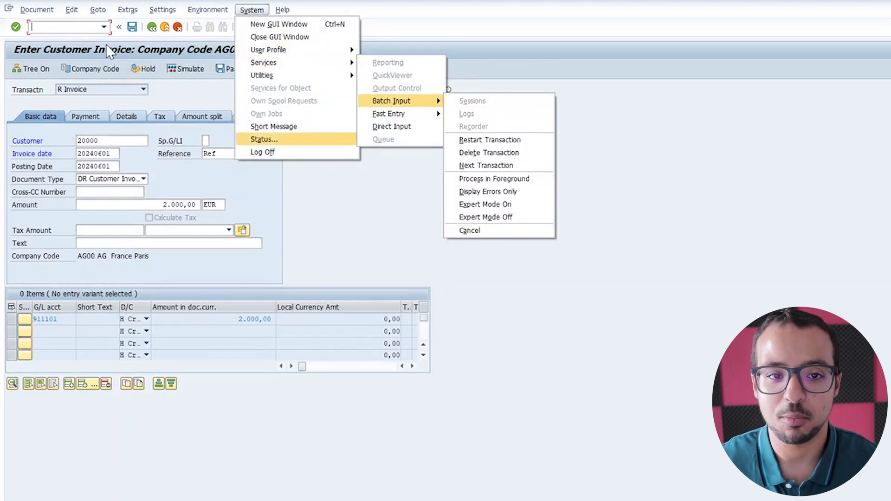
Terminate the running batch input session with the command /bend and go to the session overview
left_click(79, 24)
type("/")
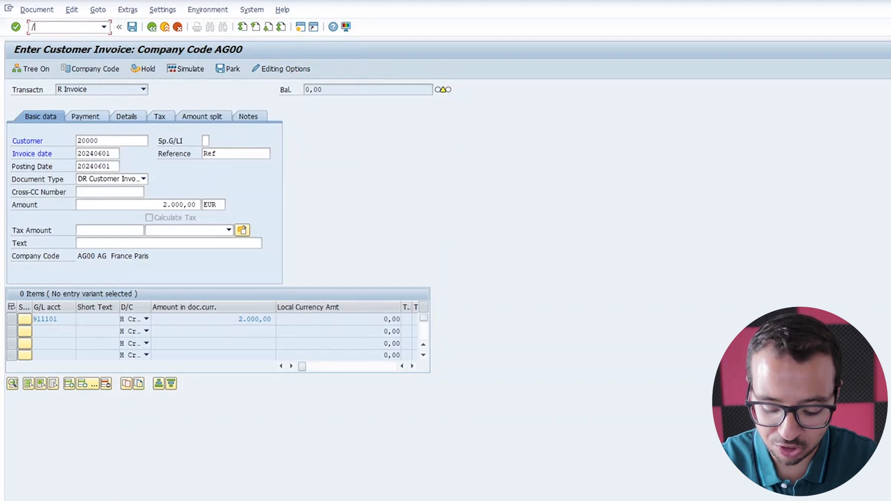
type("bend")
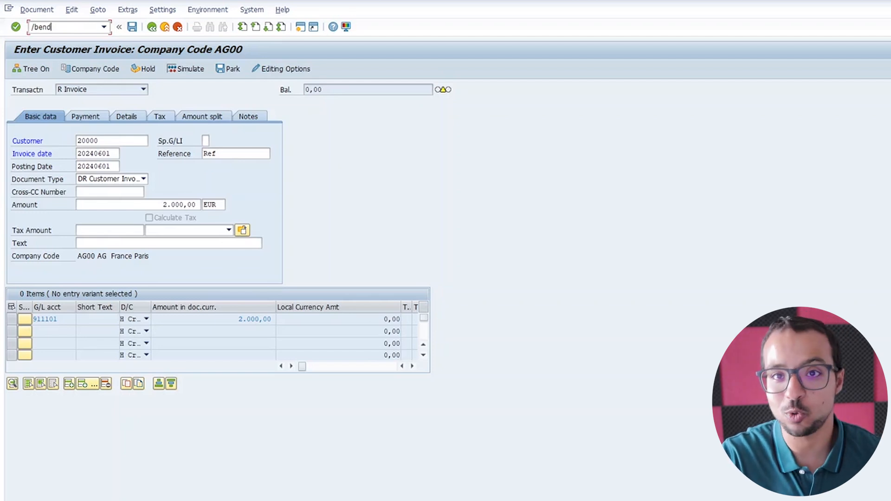
key("Return")
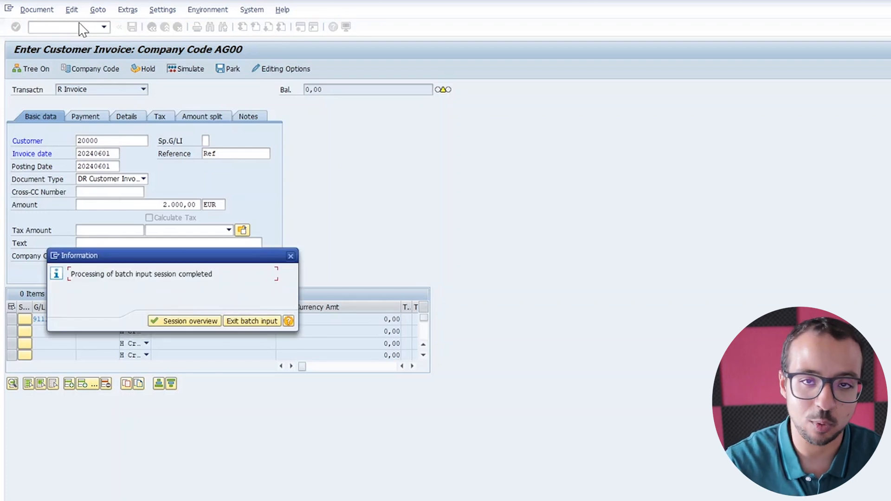
left_click(185, 320)
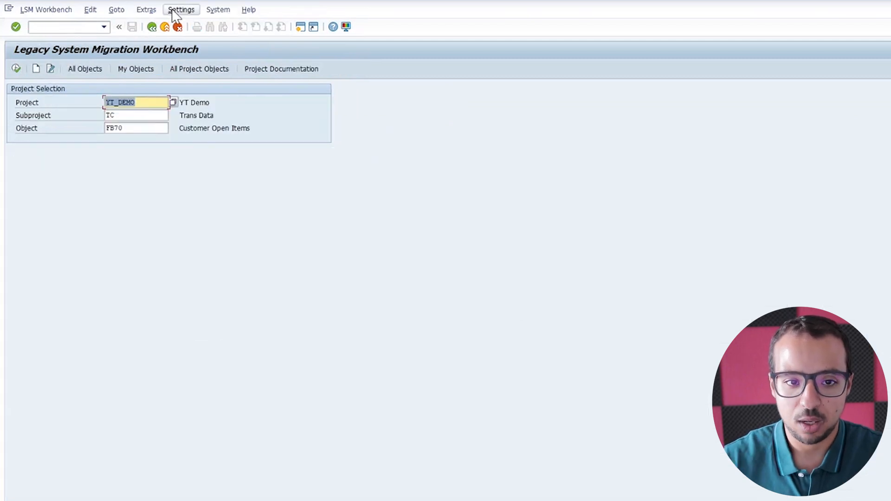
Reopen the FB70 object's field mapping and change the invoice date (BLDAT) transfer rule to the DDMMYYYY format
key("F8")
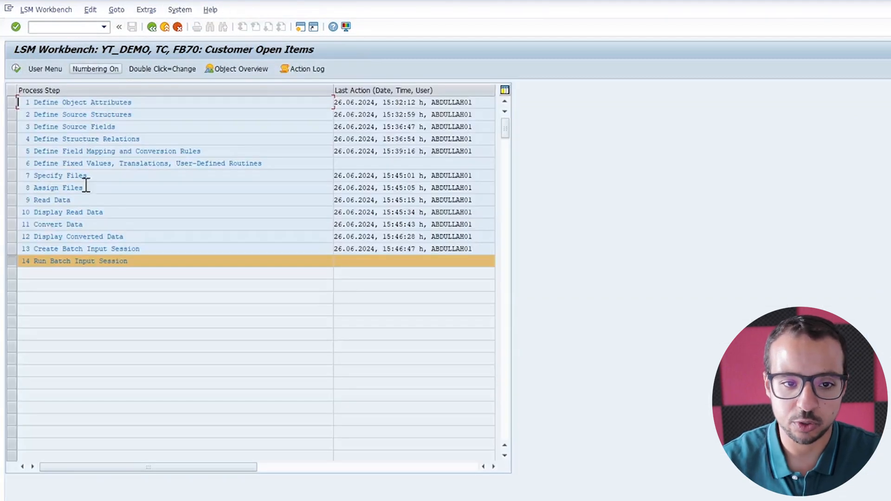
double_click(89, 154)
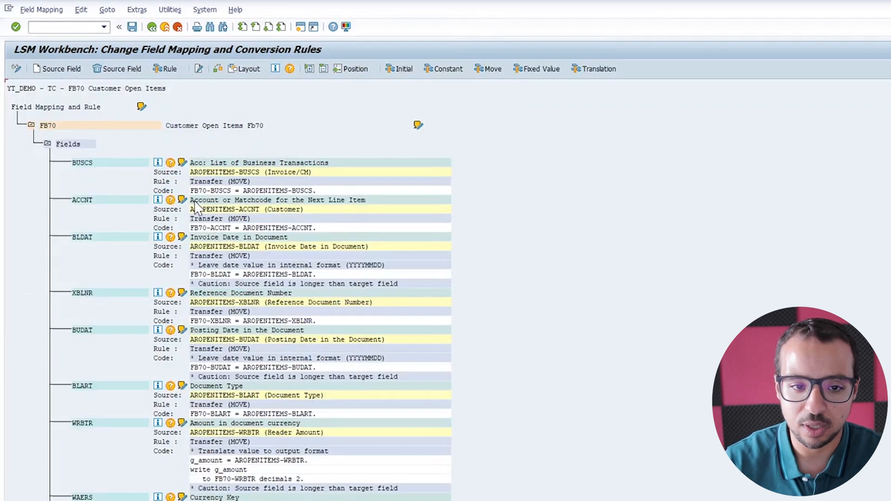
left_click(232, 237)
left_click(170, 67)
key("Return")
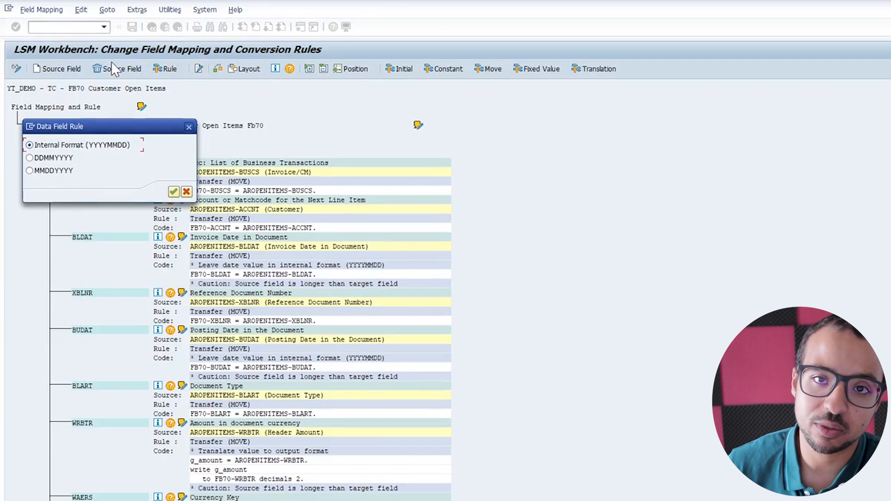
left_click(30, 158)
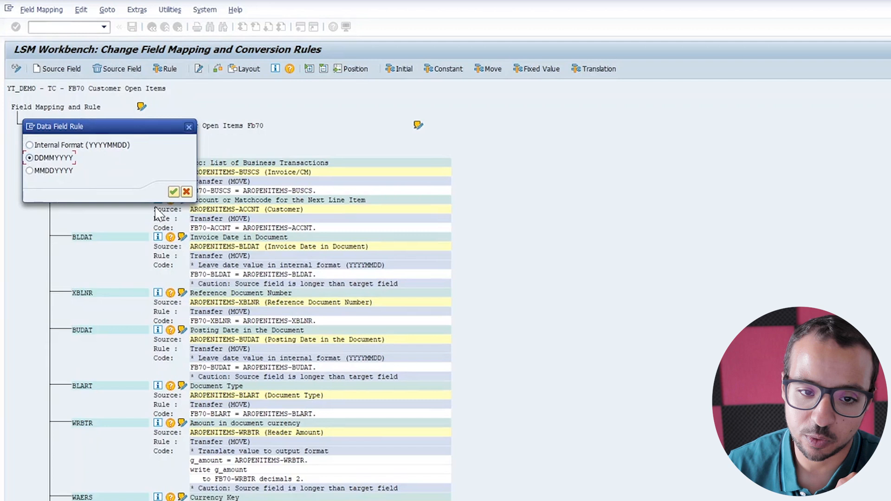
left_click(174, 191)
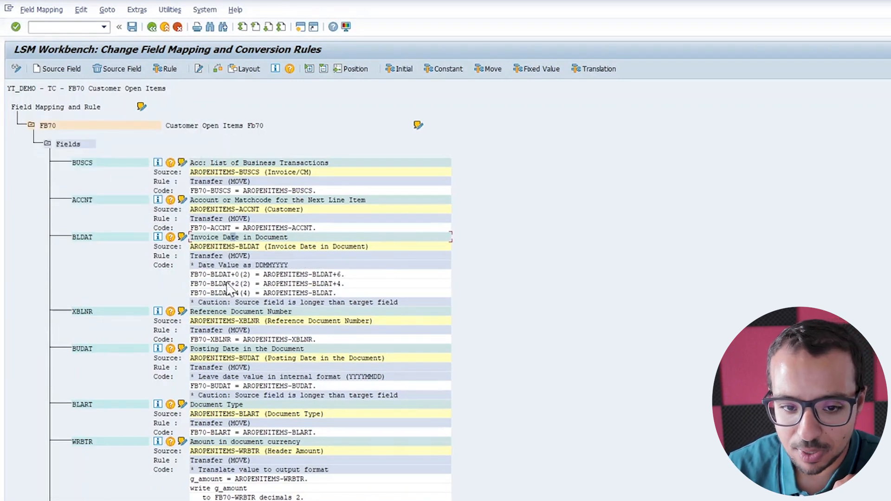
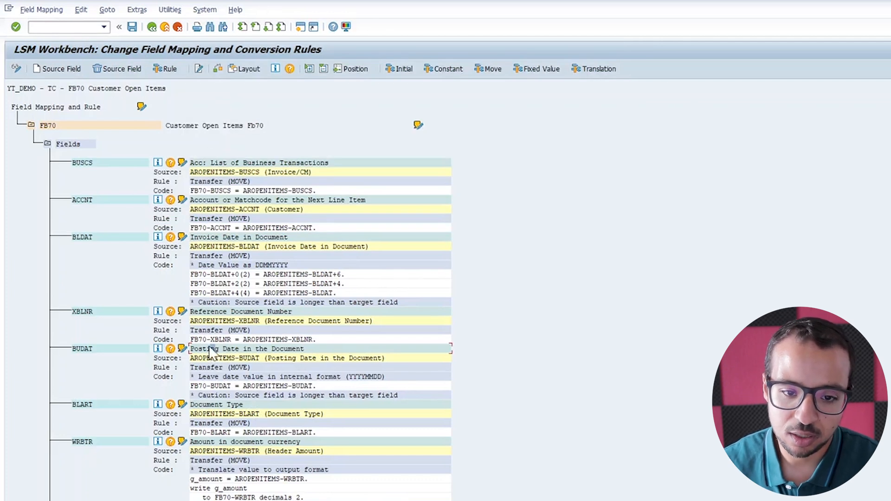
Change the posting date (BUDAT) transfer rule to DDMMYYYY, save the field mapping and return to the process steps
left_click(174, 71)
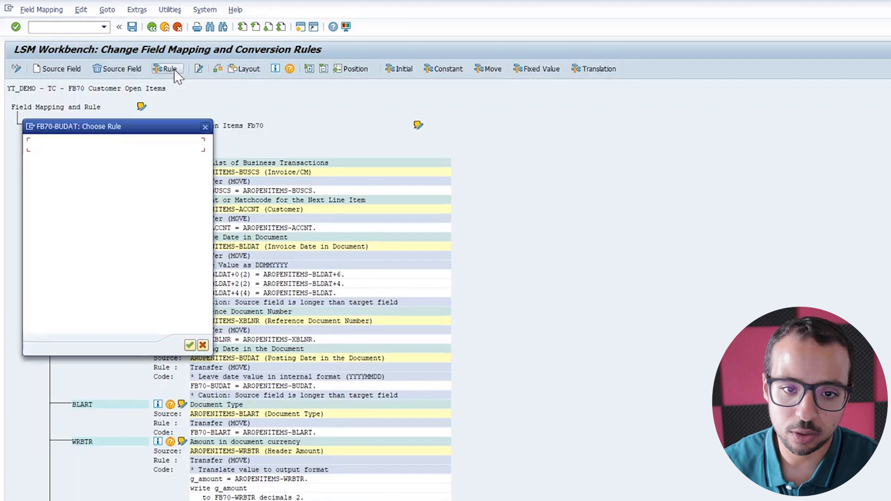
left_click(190, 345)
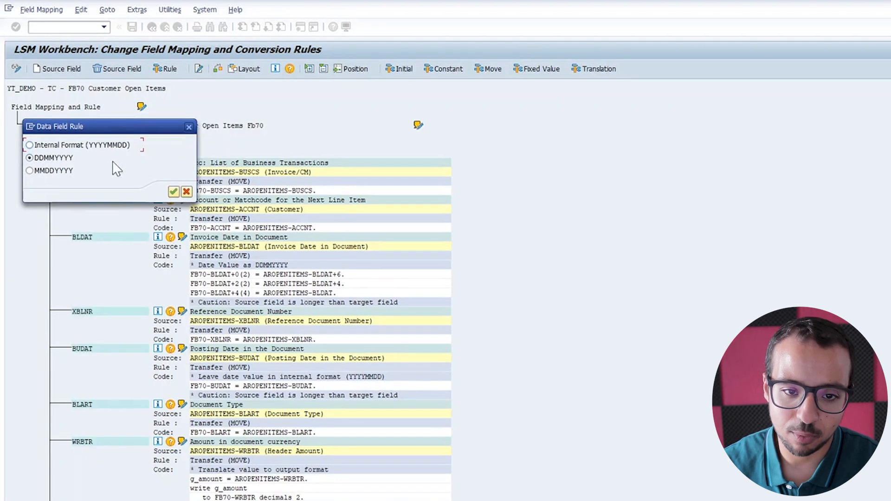
left_click(175, 190)
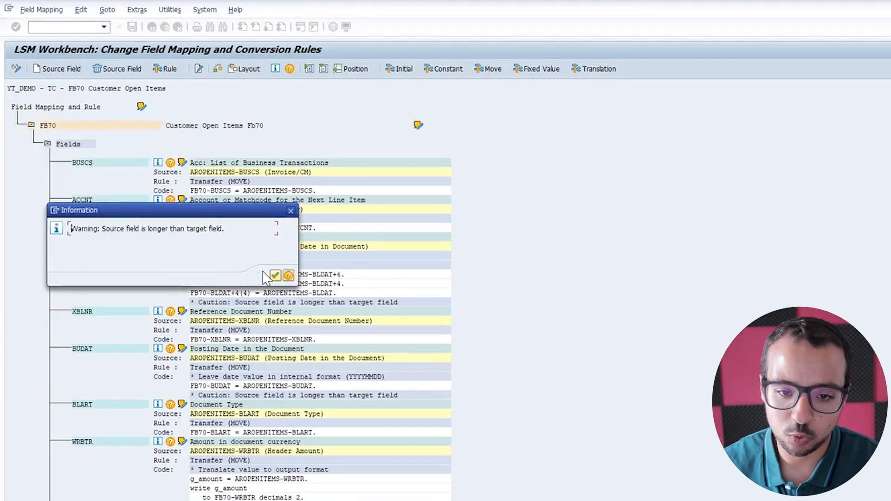
left_click(274, 275)
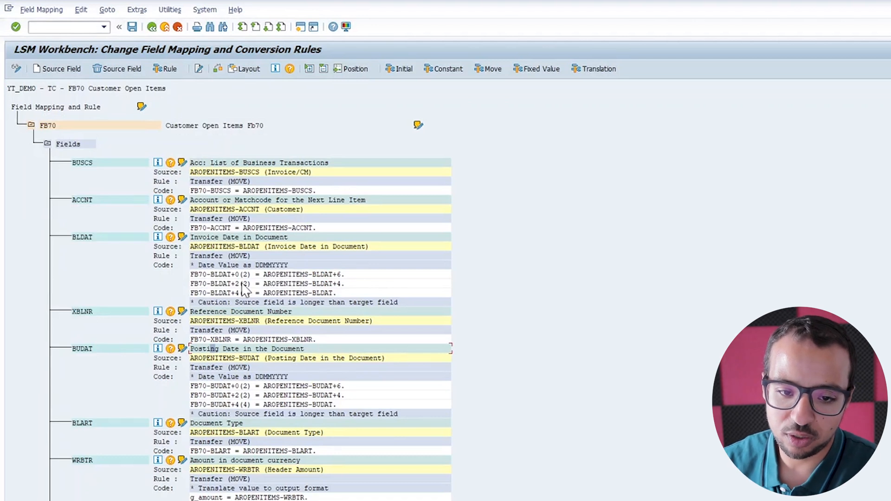
left_click(132, 29)
left_click(151, 27)
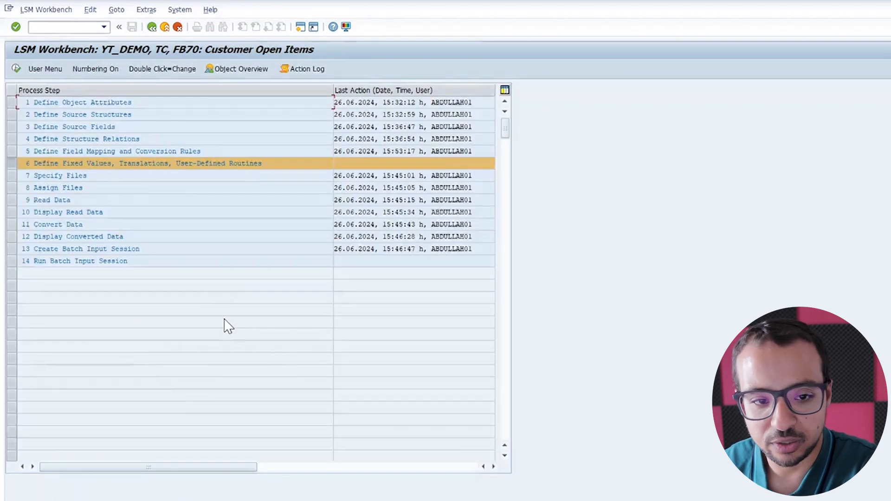
Convert the read data for the FB70 object again and return to the process steps
double_click(96, 226)
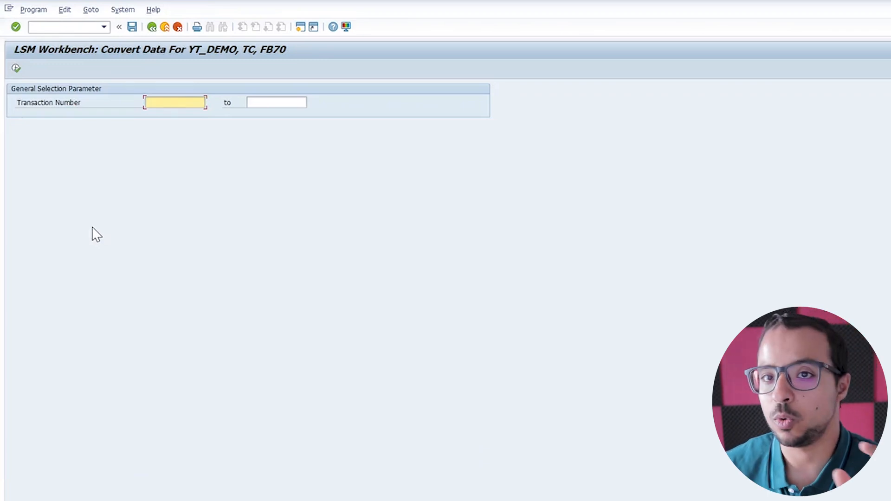
left_click(16, 69)
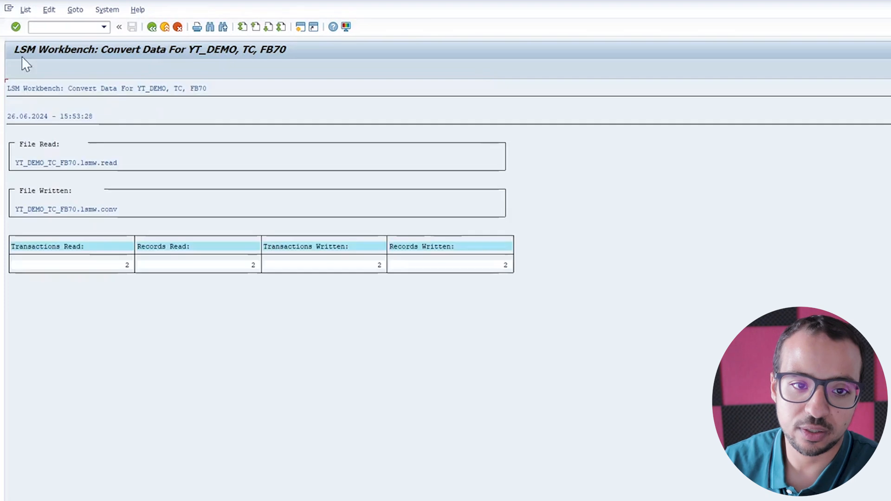
left_click(152, 26)
left_click(152, 26)
Display the converted data and check the invoice and posting dates in the first record
double_click(68, 239)
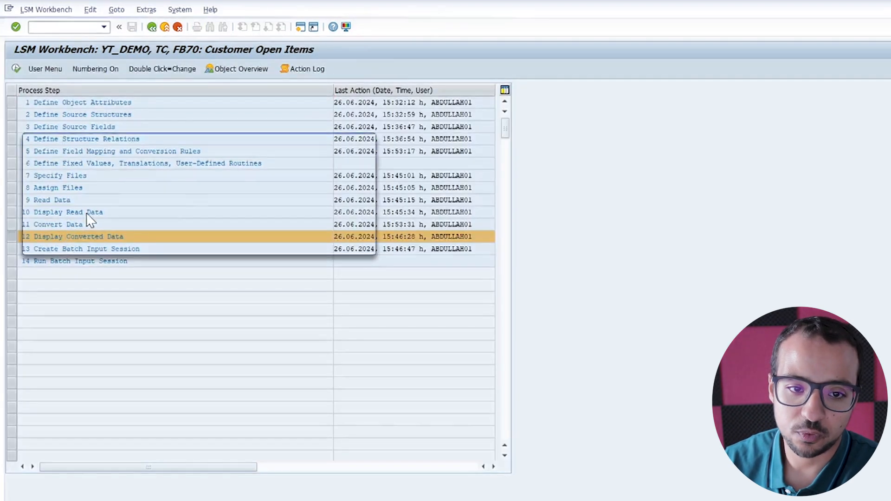
key("Return")
double_click(142, 101)
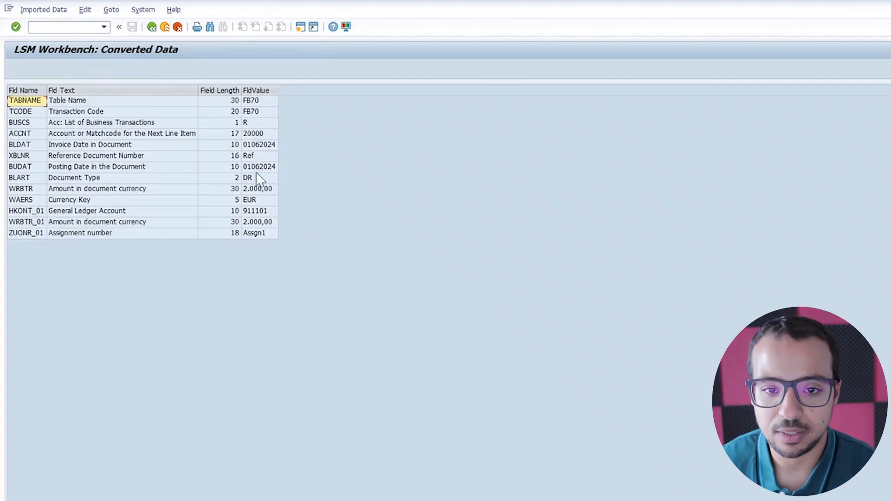
left_click(270, 144)
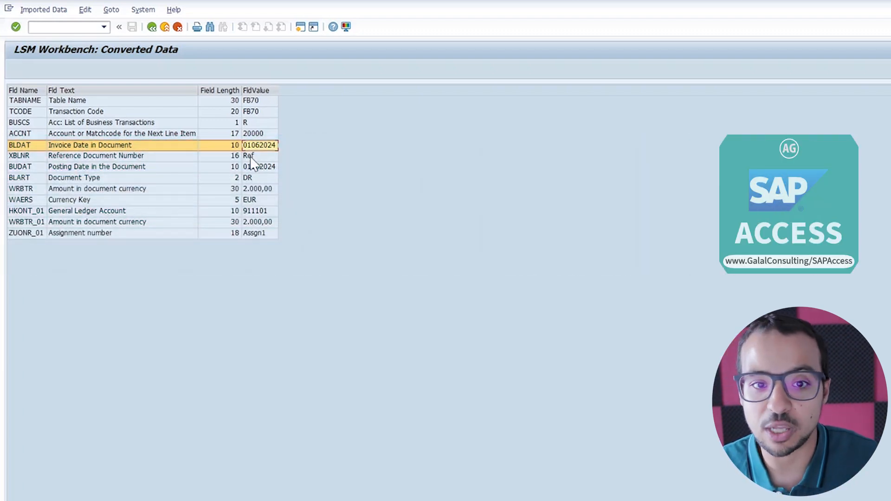
left_click(150, 27)
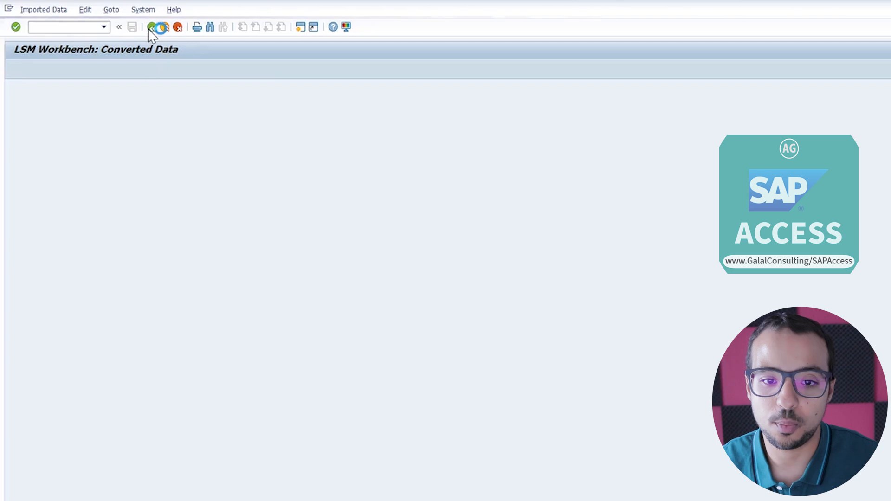
Create a new batch input session from the converted file under the folder name FB70_2
double_click(66, 248)
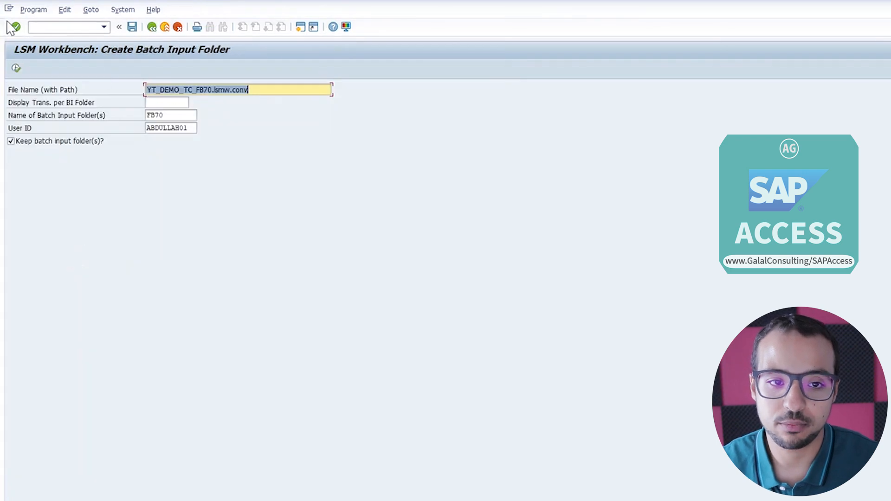
left_click(179, 113)
type("_2")
key("F8")
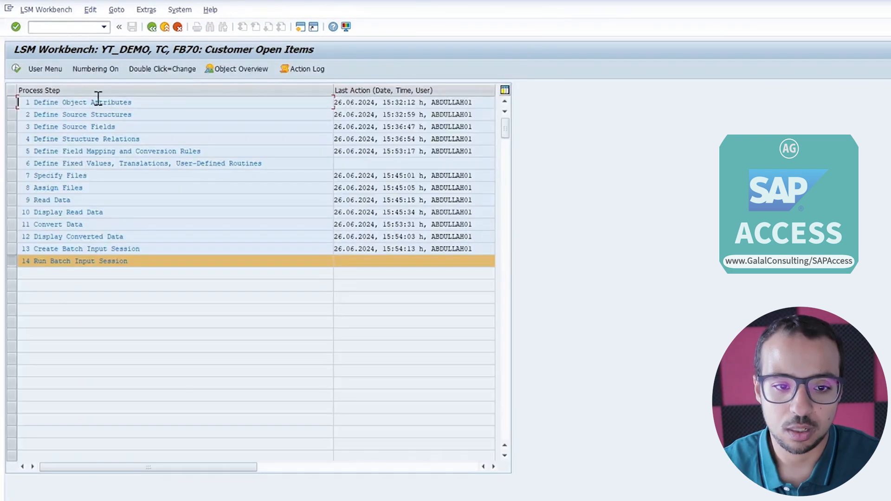
Process the new batch input session in the foreground and step through the first customer invoice, dismissing the down payment notice, up to posting with =BU
double_click(55, 261)
left_click(78, 69)
left_click(273, 270)
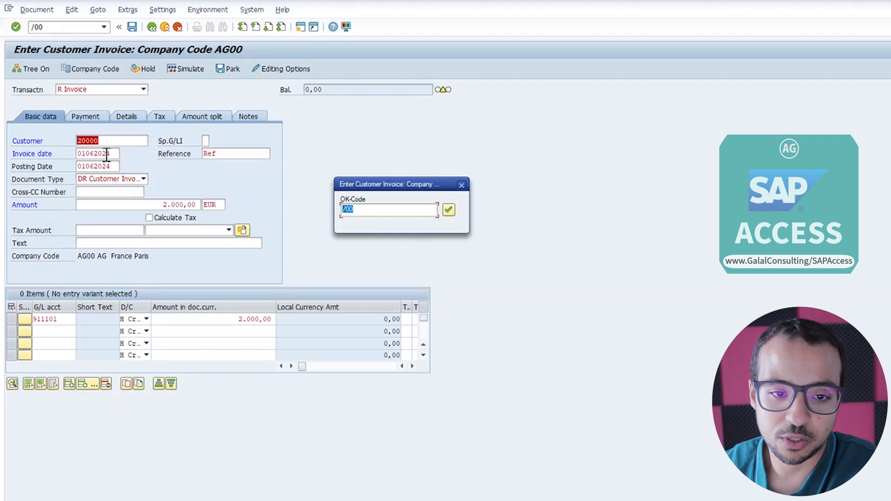
left_click(449, 210)
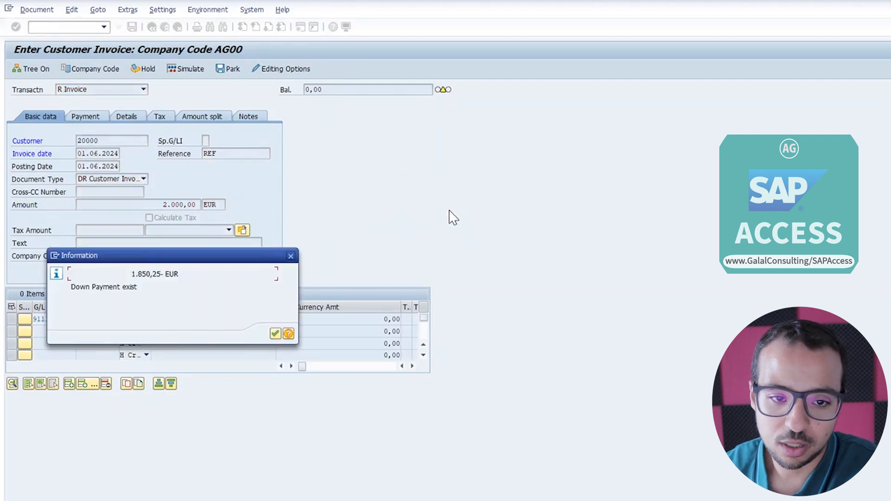
left_click_drag(210, 262, 539, 227)
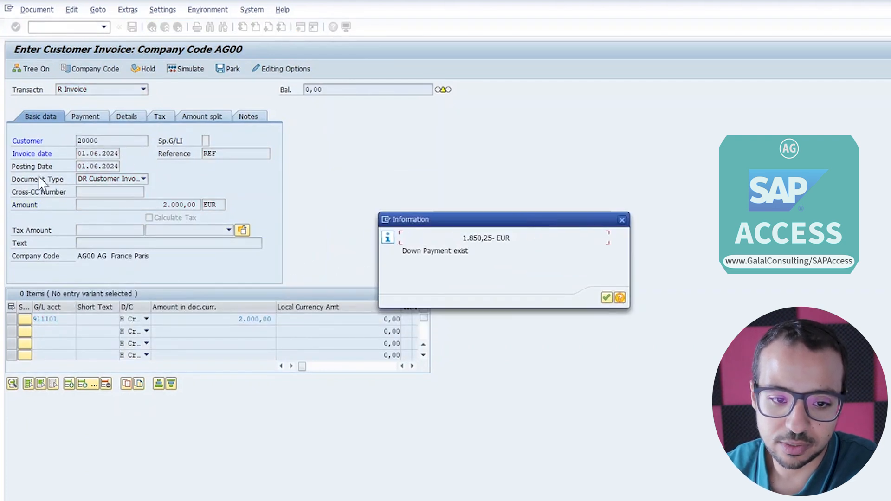
left_click(606, 297)
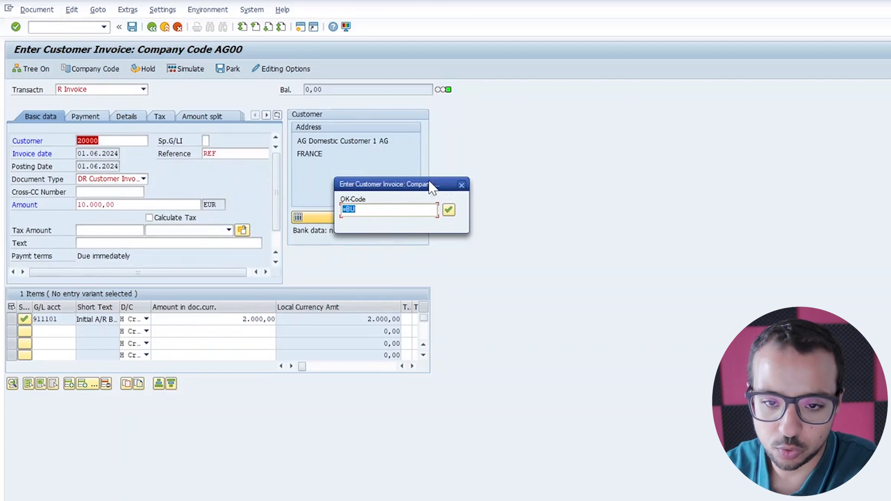
key("Return")
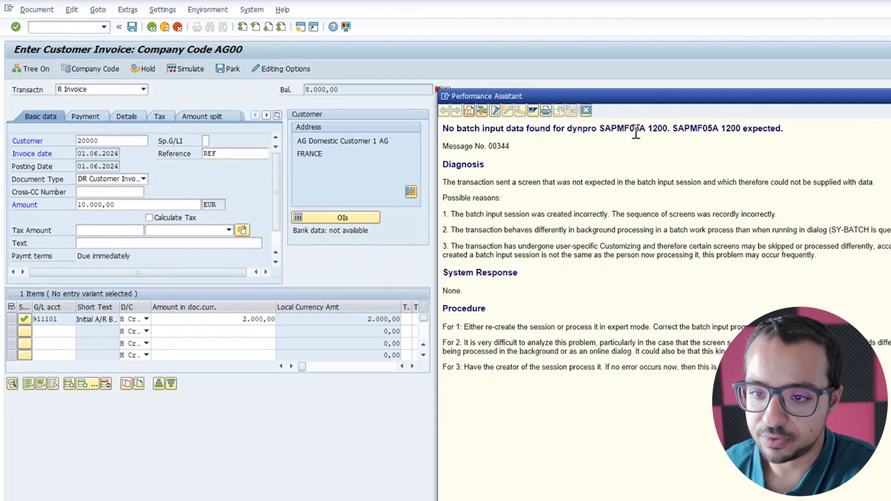
Read the explanation of the SAPMF05A 1200 batch input error, close it and terminate the session with /bend
left_click_drag(653, 130, 779, 134)
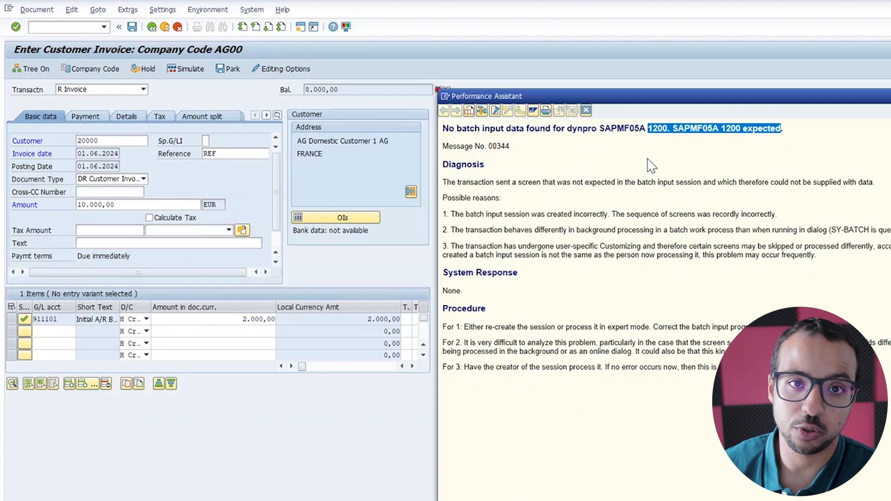
left_click(582, 110)
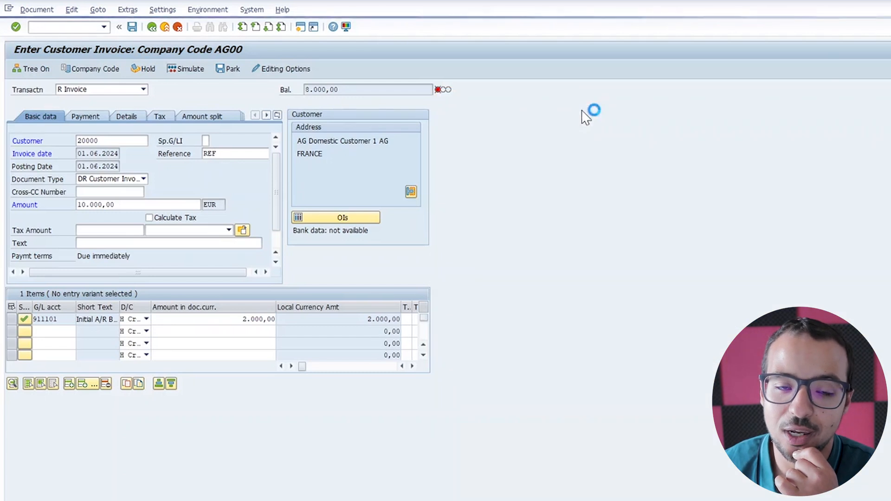
left_click(208, 10)
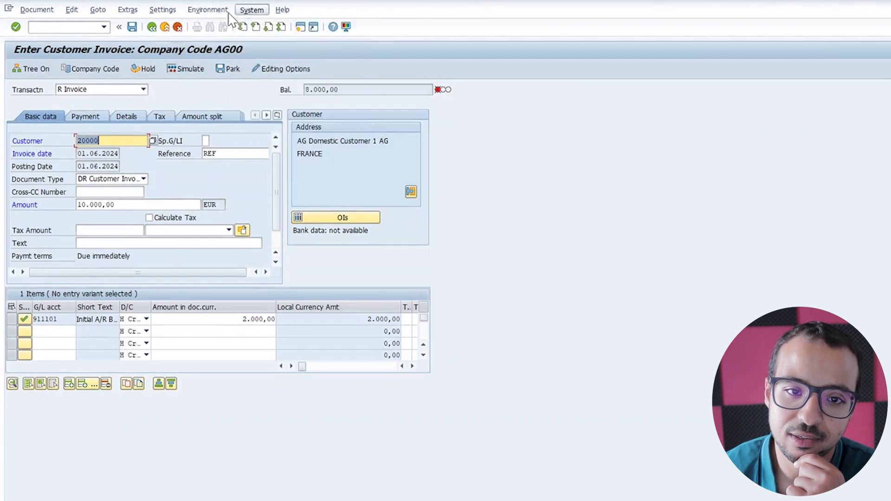
left_click(64, 26)
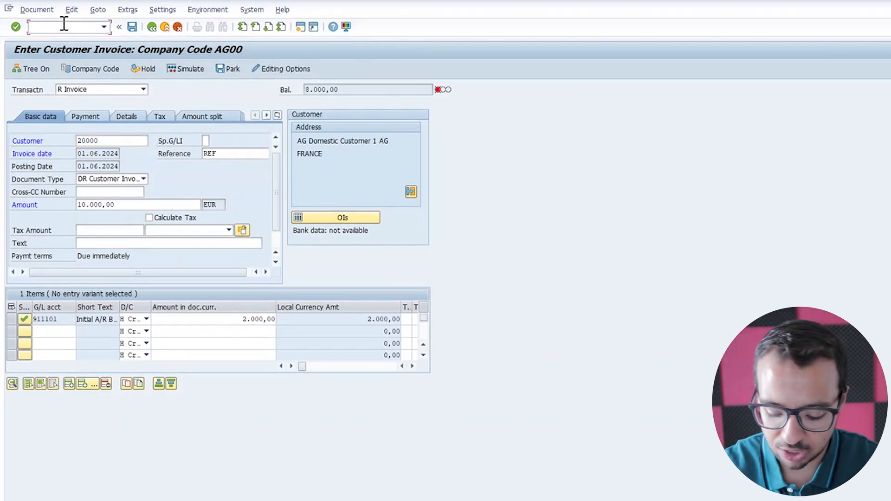
type("/bend")
key("Return")
left_click(167, 322)
Go to the migration workbench with /nlsmw and open the process steps of the FB70 object
type("/nlsmw")
key("Return")
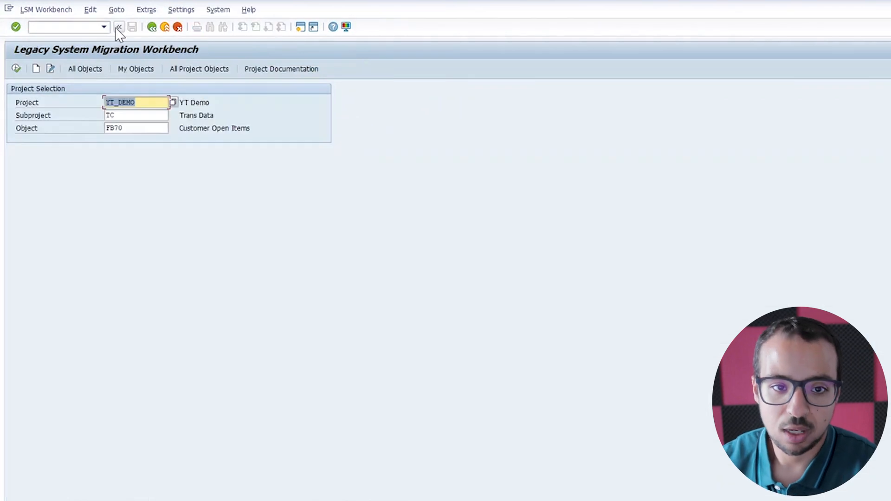
key("F8")
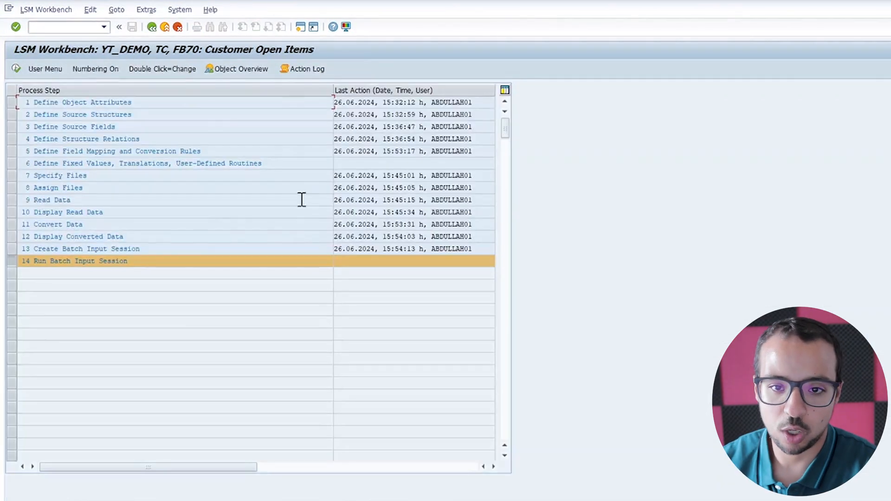
Open the object attributes in change mode and display the FB70 recording to examine its recorded screens and fields
double_click(79, 101)
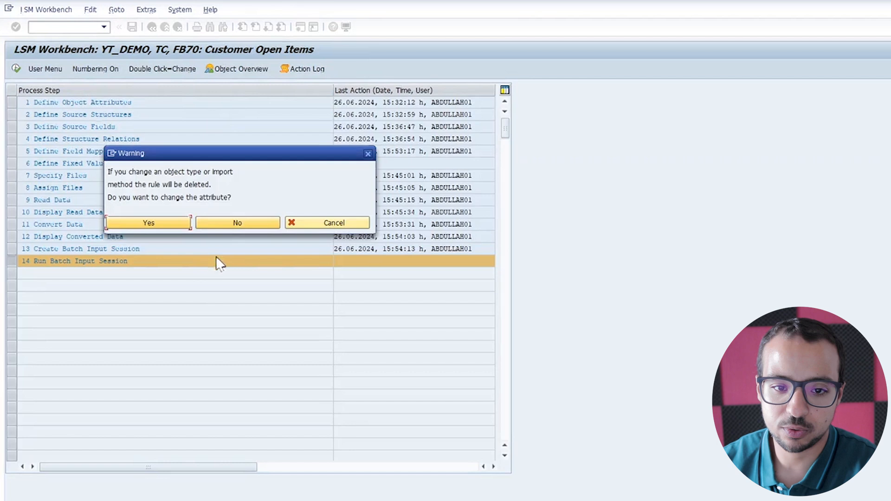
left_click(147, 223)
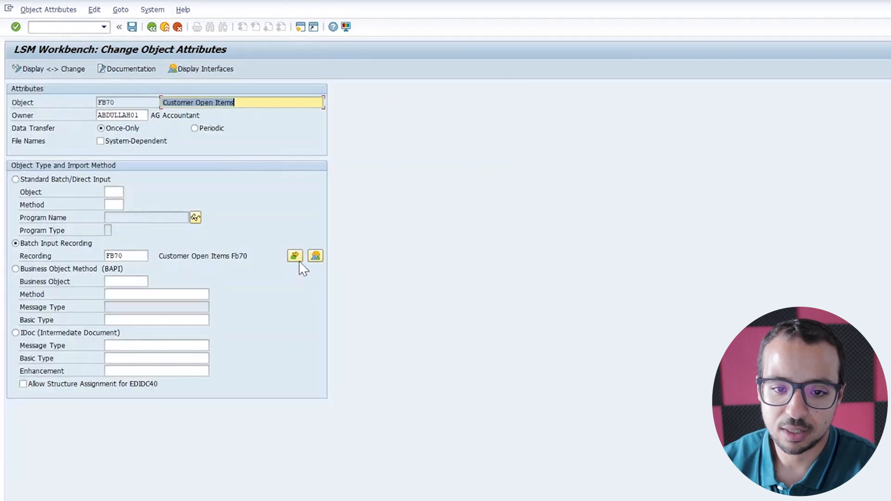
left_click(316, 256)
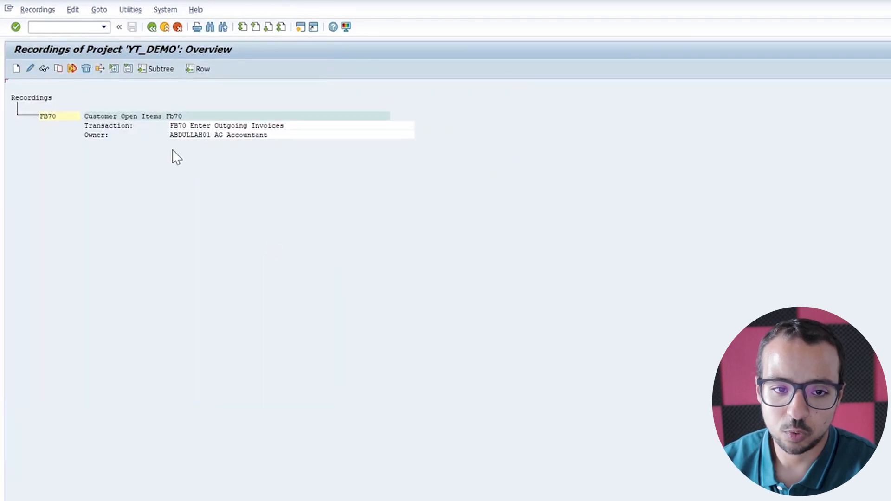
double_click(53, 120)
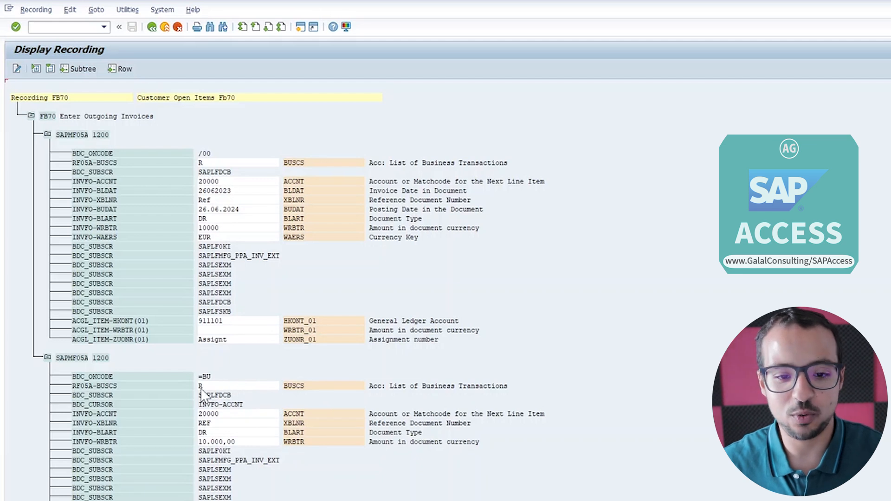
Edit the FB70 recording and delete the BUSCS, ACCNT, XBLNR, BLART and WRBTR fields from its second SAPMF05A 1200 screen
left_click(18, 67)
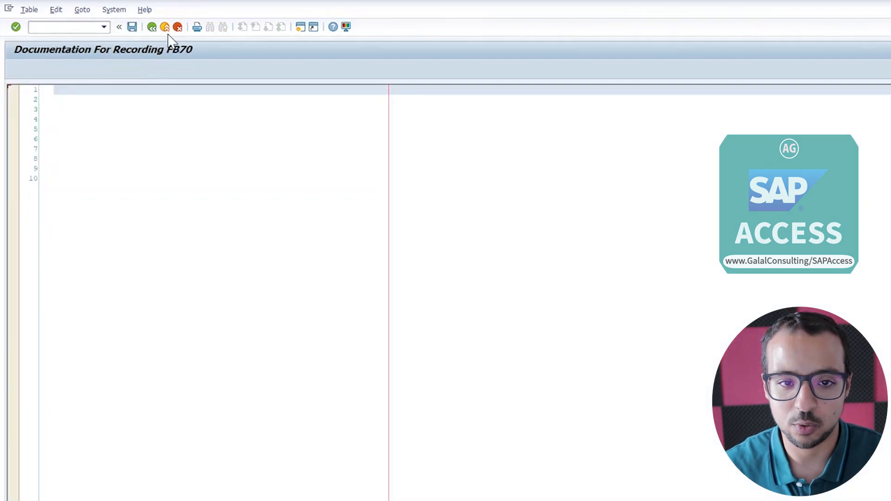
left_click(151, 27)
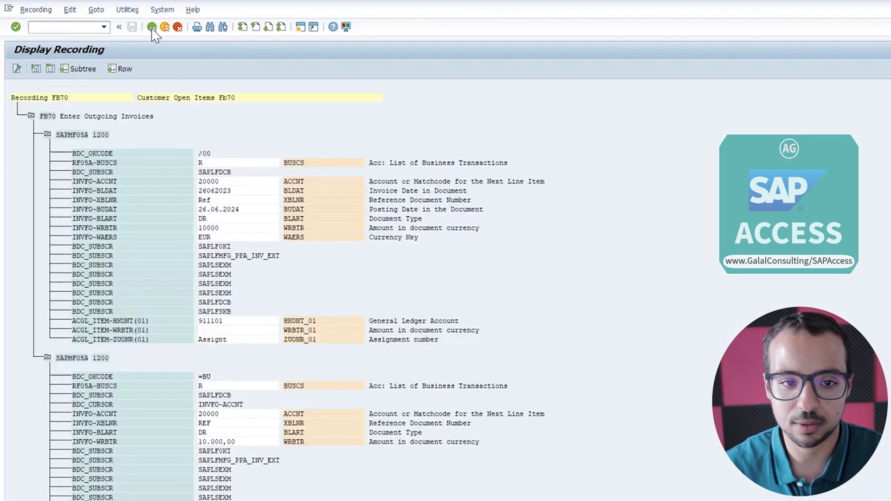
left_click(152, 27)
left_click(28, 67)
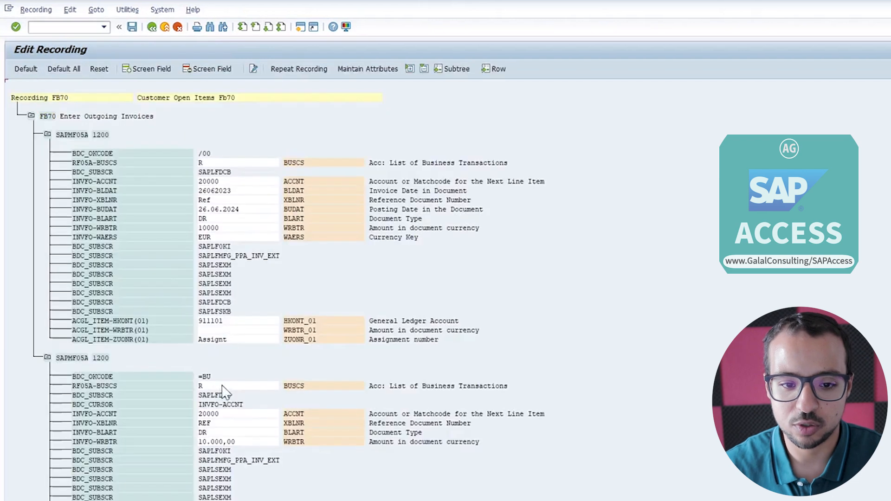
right_click(223, 386)
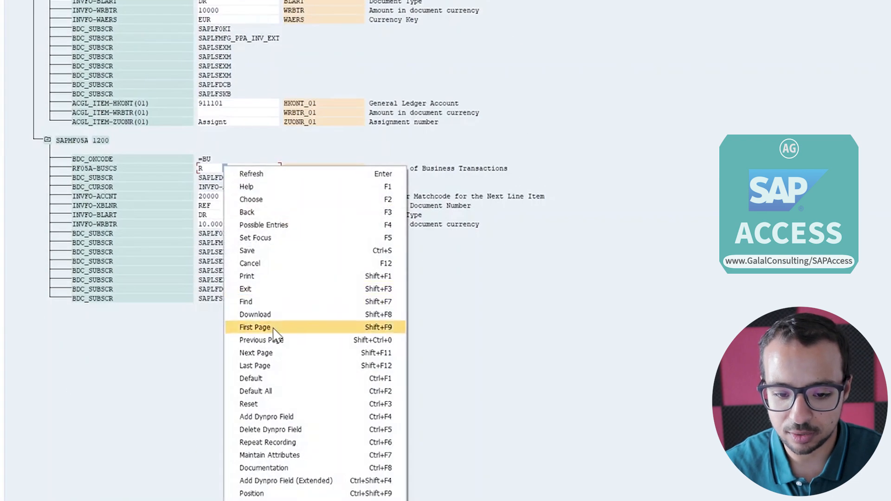
left_click(299, 430)
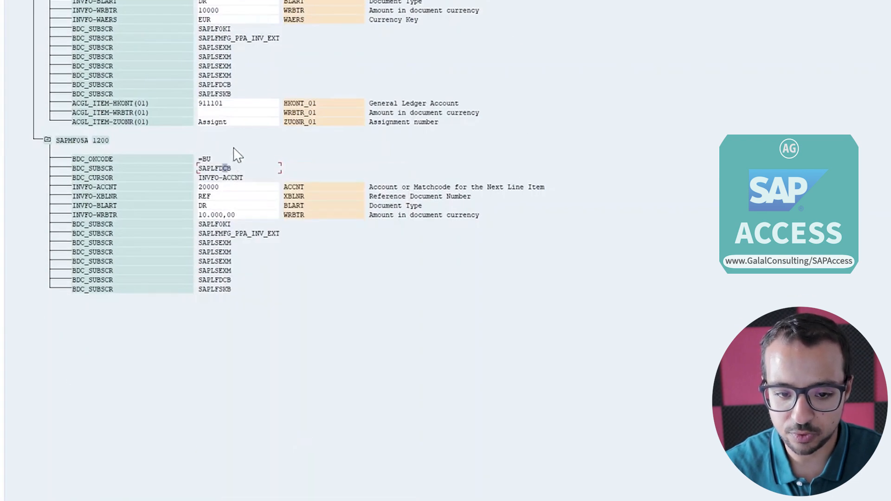
right_click(223, 187)
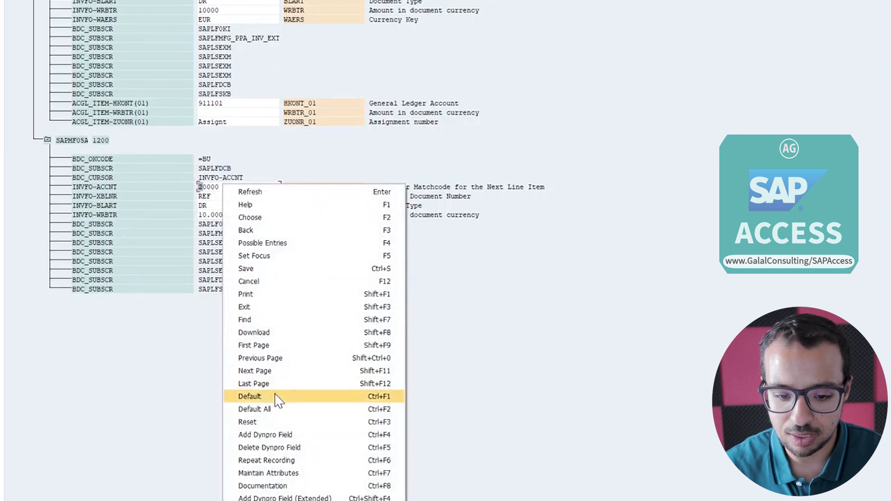
left_click(278, 448)
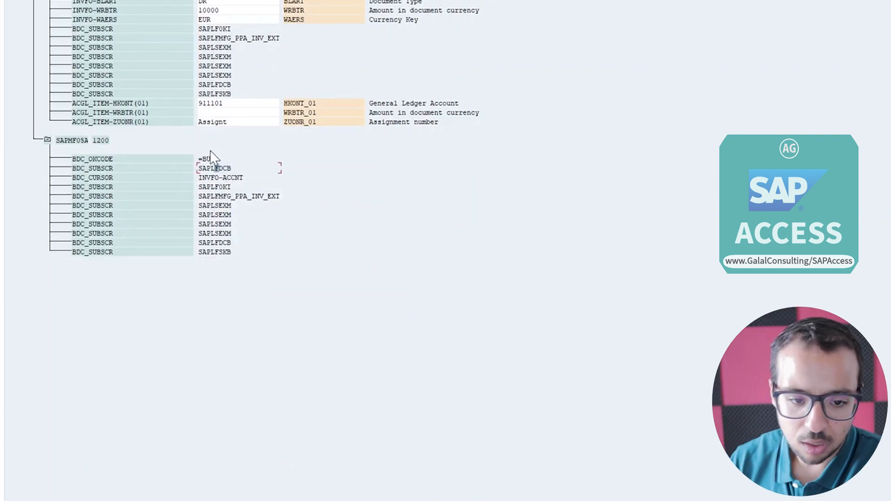
Save the FB70 recording, return to the object attributes and display the recording again to check its second screen
scroll(232, 344, "up", 3)
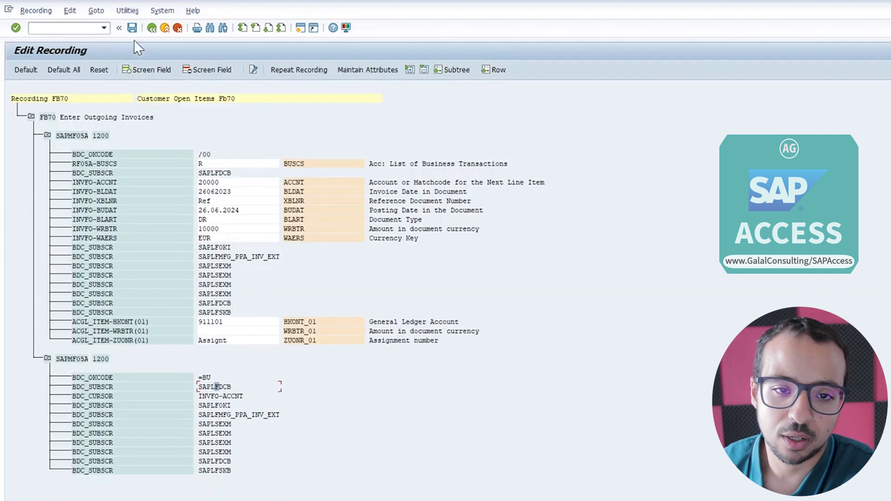
left_click(133, 31)
left_click(150, 29)
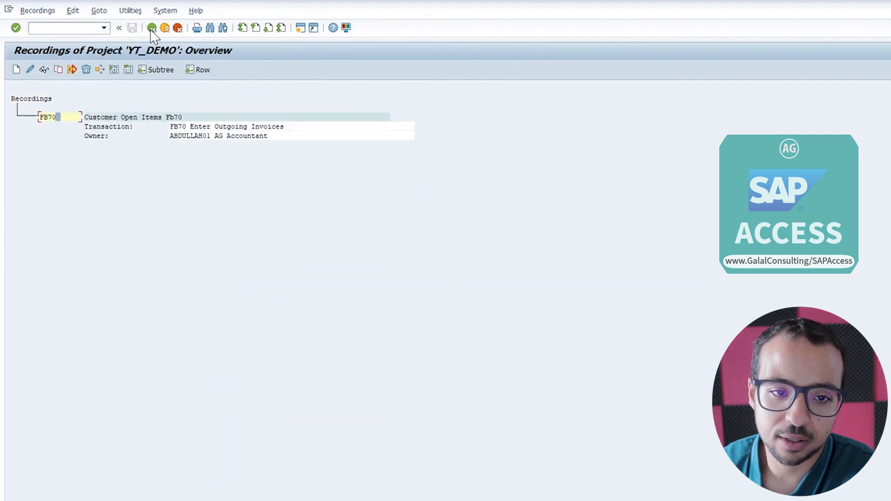
left_click(156, 28)
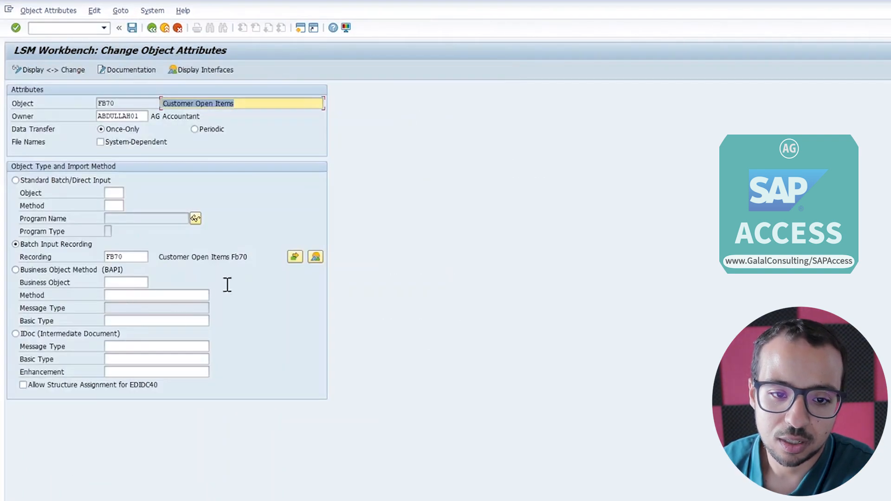
left_click(315, 256)
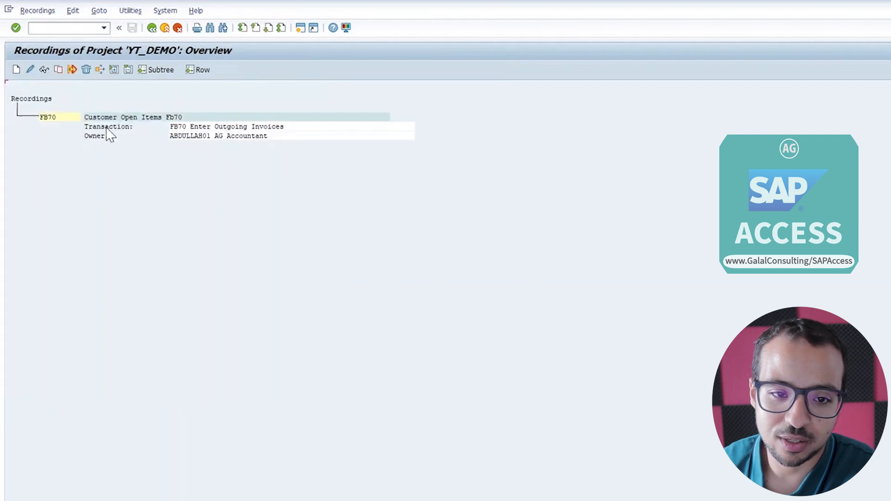
double_click(57, 119)
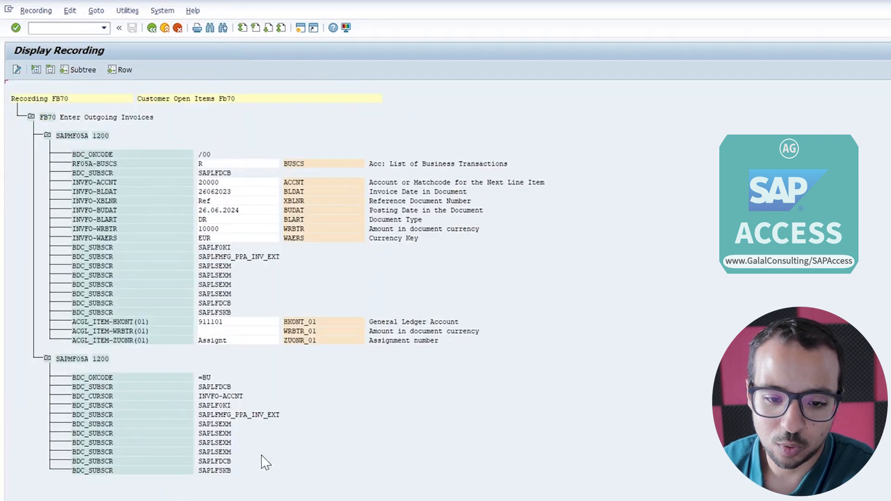
Leave the FB70 recording, save the object attributes and return to the process steps
left_click(155, 29)
left_click(153, 28)
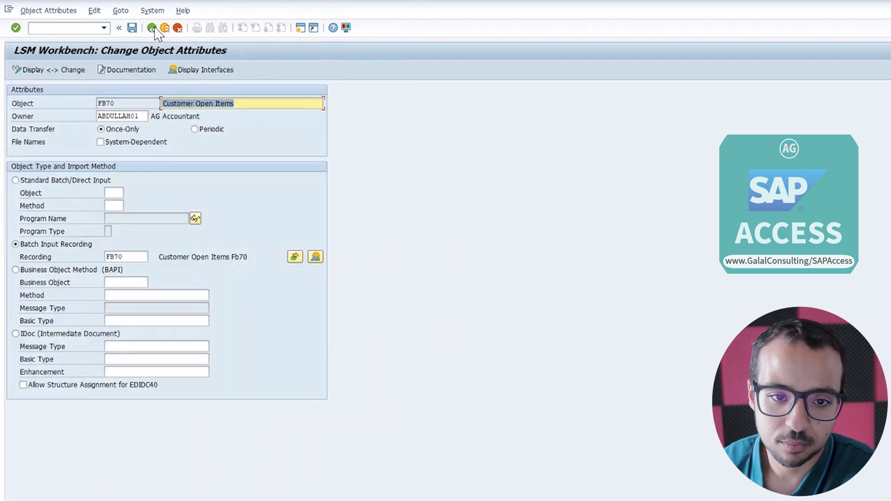
left_click(132, 29)
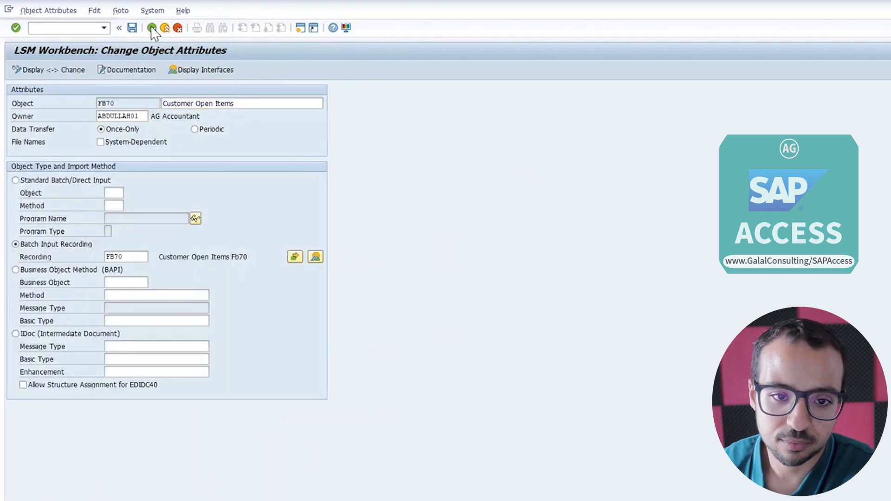
left_click(151, 29)
Run the Read Data step for all FB70 transactions and return to the process steps
double_click(91, 199)
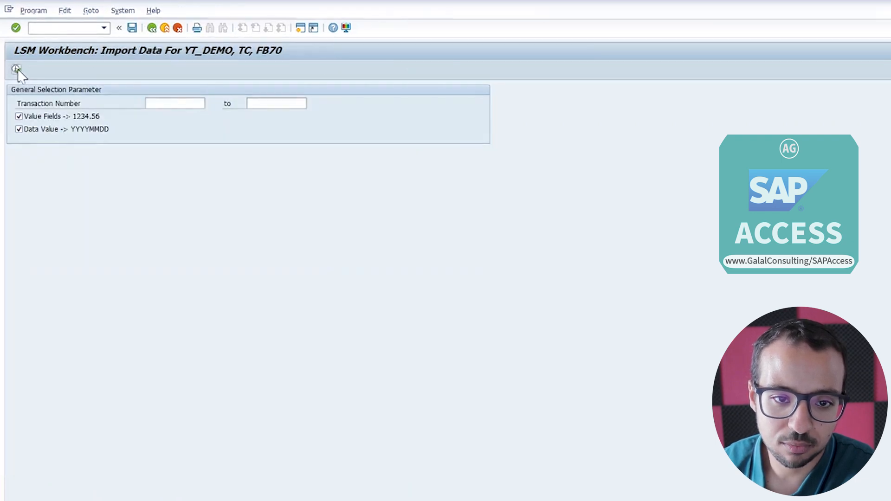
left_click(16, 69)
left_click(599, 429)
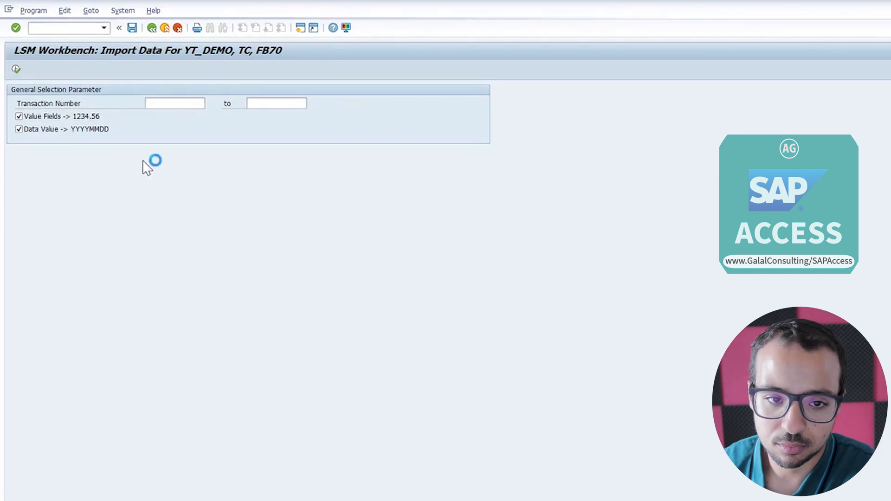
left_click(150, 28)
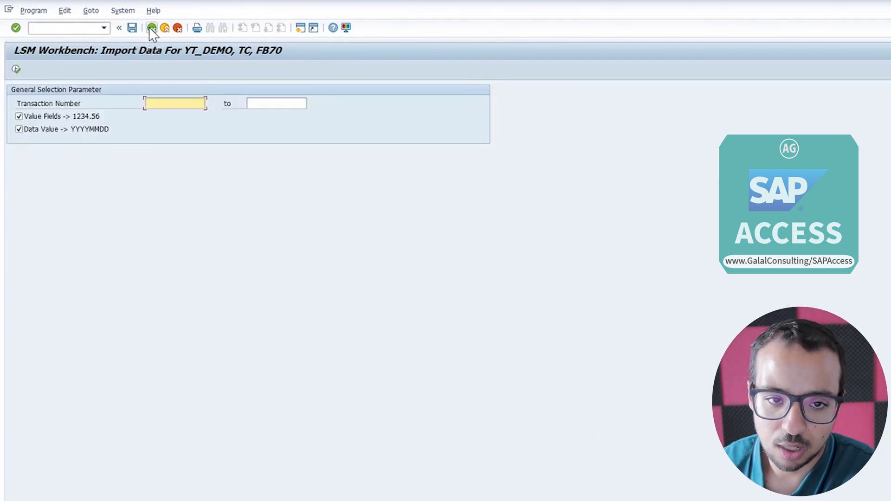
left_click(149, 28)
Run the Convert Data step for all FB70 transactions and return to the process steps
double_click(69, 226)
left_click(16, 70)
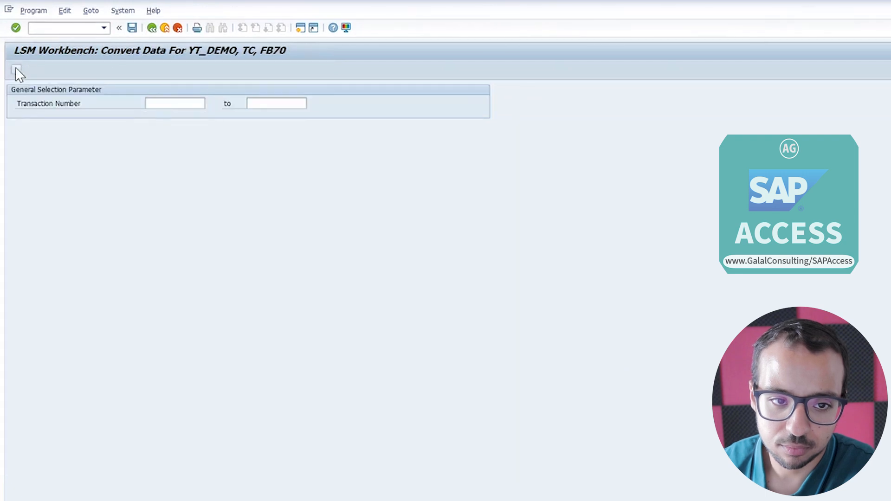
left_click(152, 29)
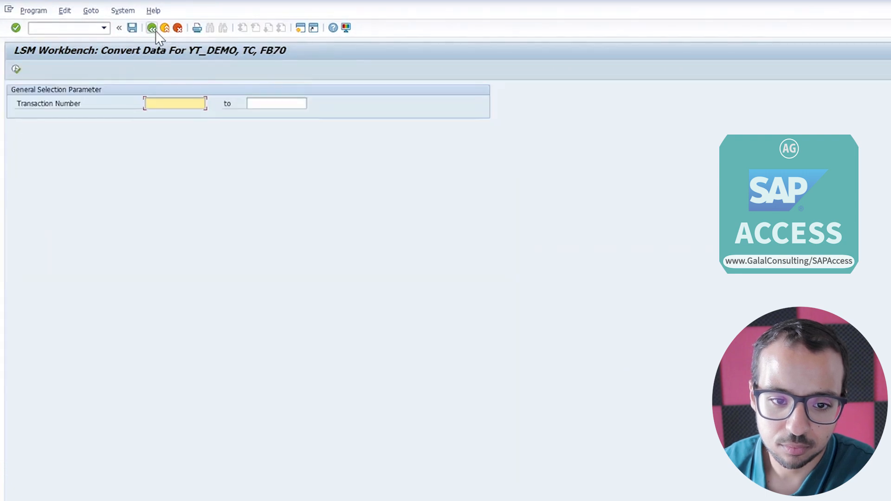
left_click(152, 28)
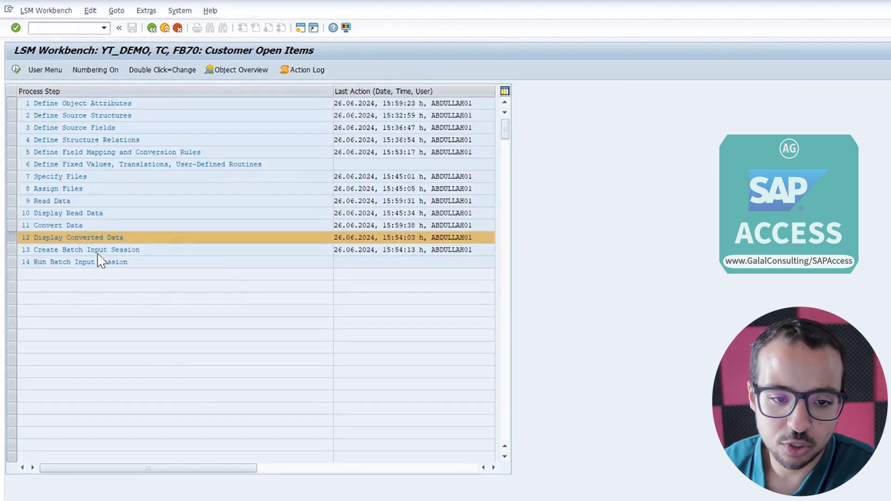
Create a batch input session with the folder name FB70_2
double_click(97, 253)
left_click(182, 119)
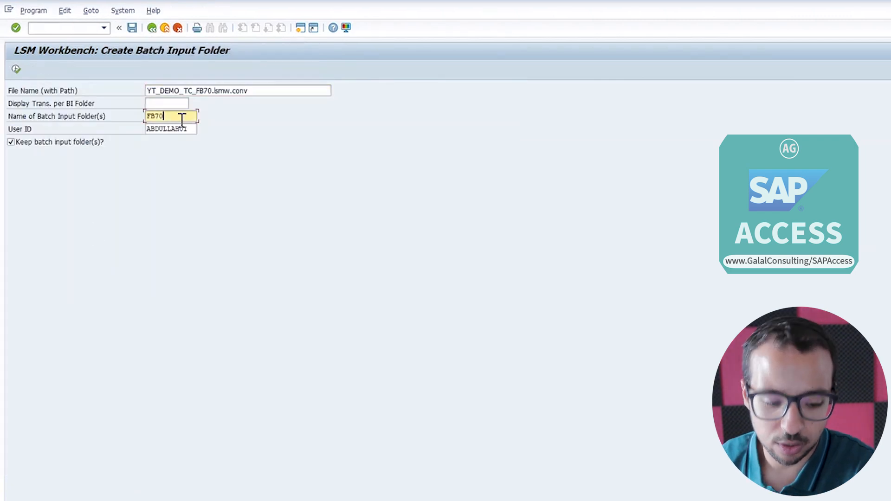
type("_2")
key("Return")
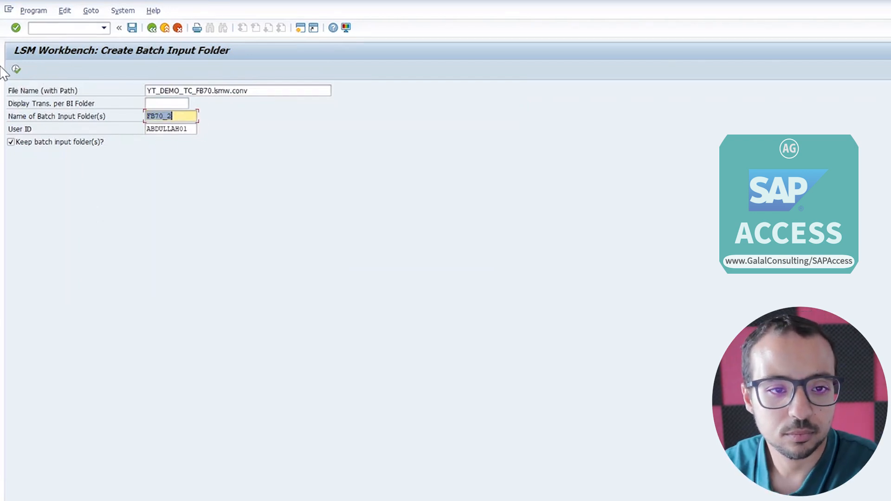
left_click(17, 70)
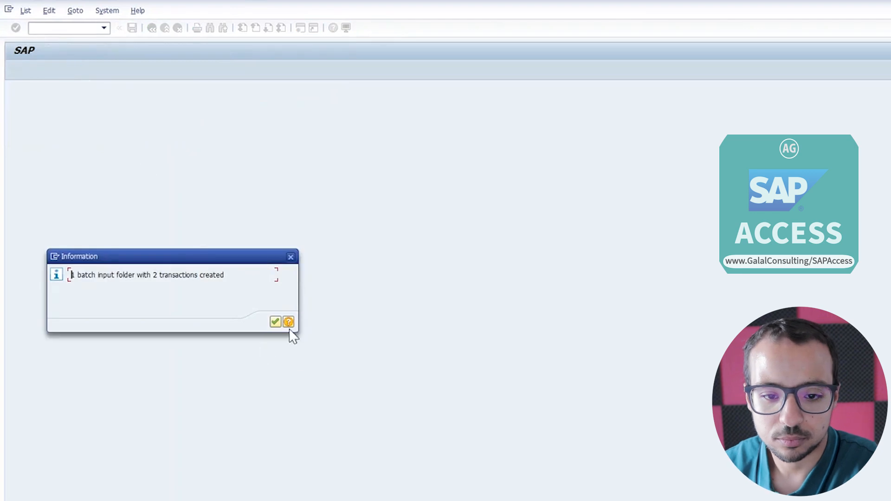
left_click(279, 321)
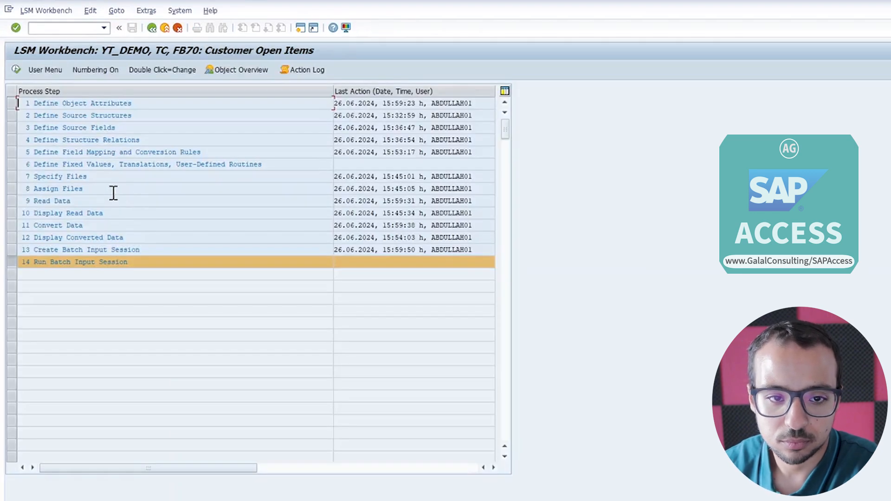
Open the batch input session overview, filter the sessions by FB70* and start processing the new FB70_2 session
double_click(51, 261)
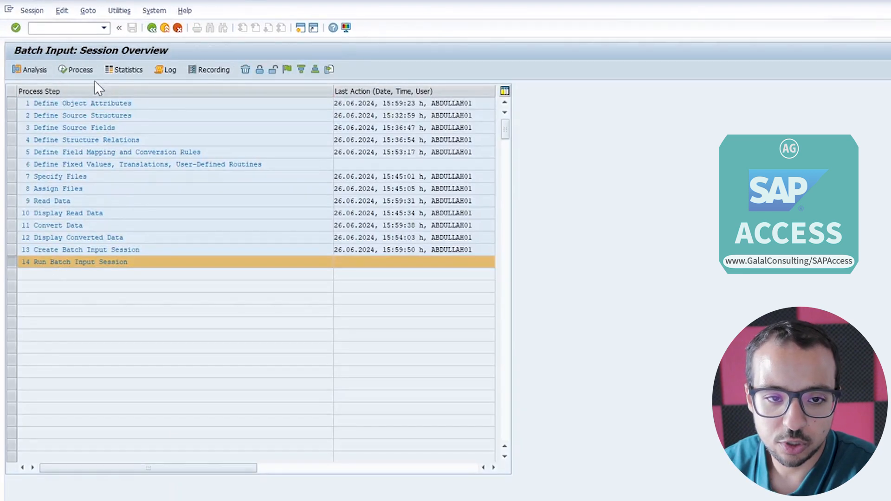
left_click(87, 100)
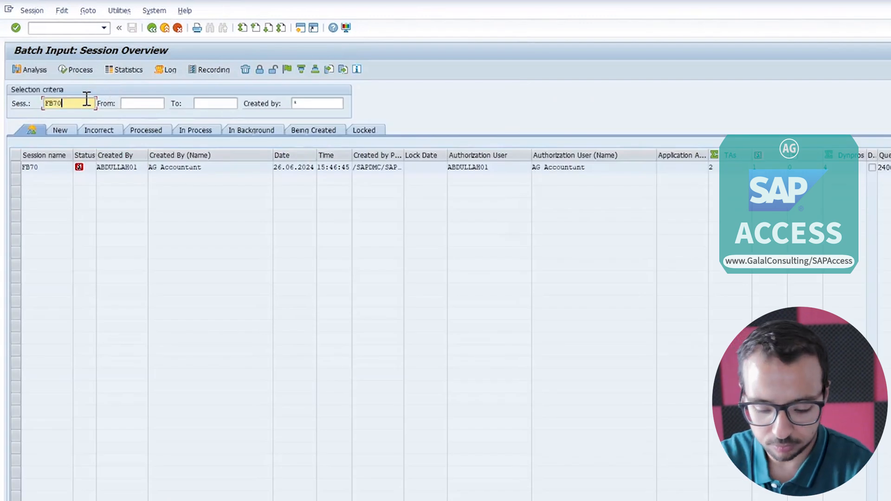
key("Return")
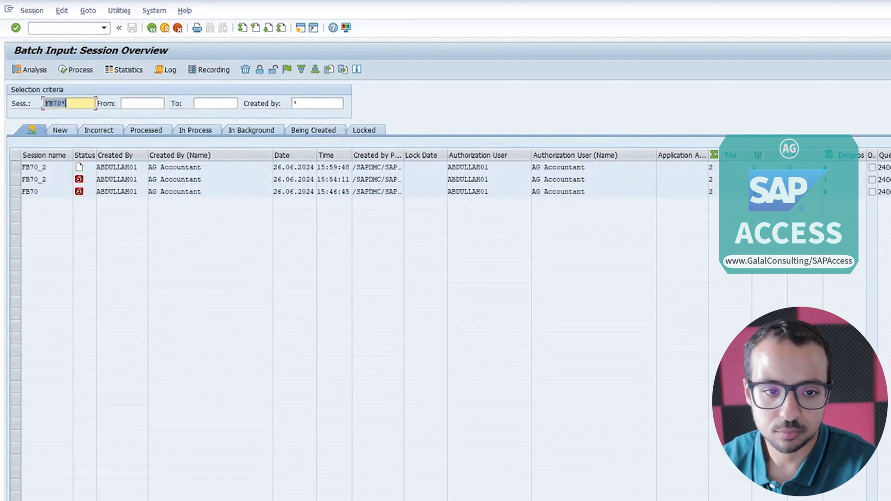
left_click(17, 168)
left_click(74, 71)
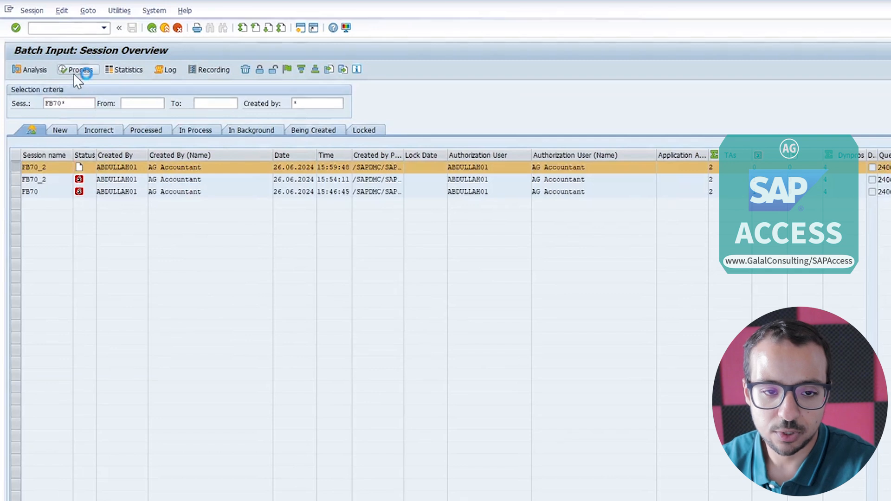
left_click(285, 271)
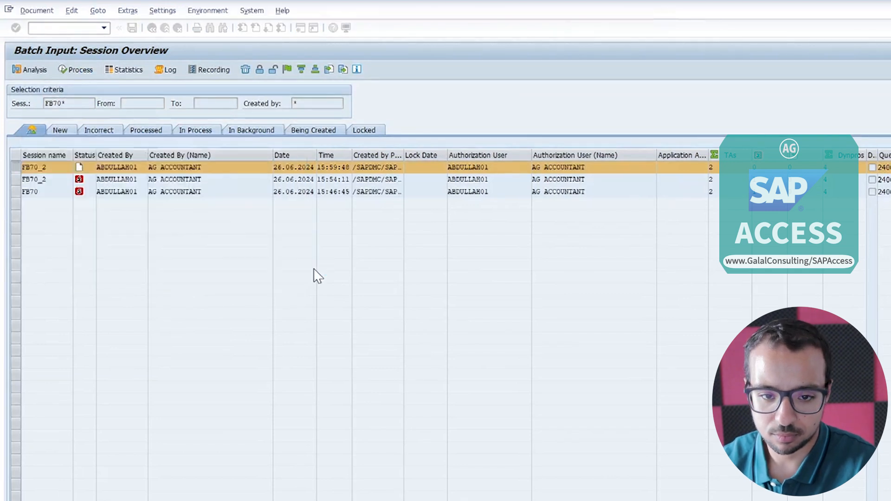
Step through the session's 2.000,00 EUR invoice and 3.000,00 EUR credit memo, confirming each OK-code up to posting
key("Return")
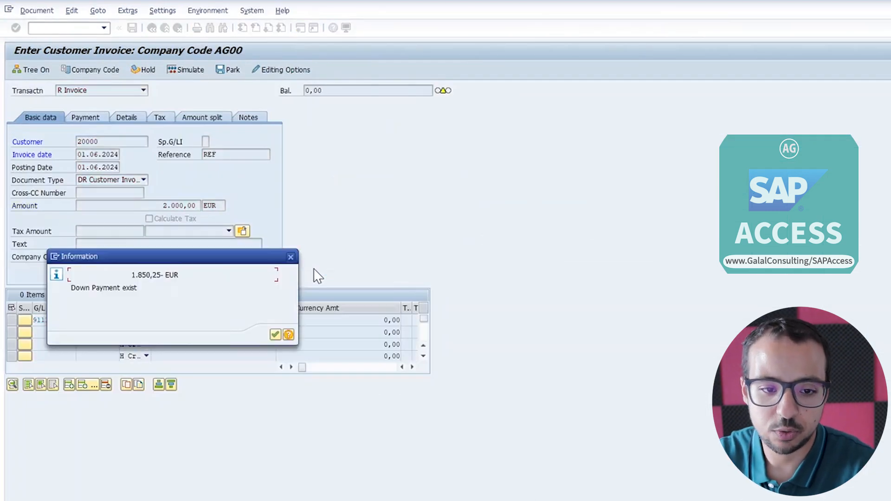
key("Return")
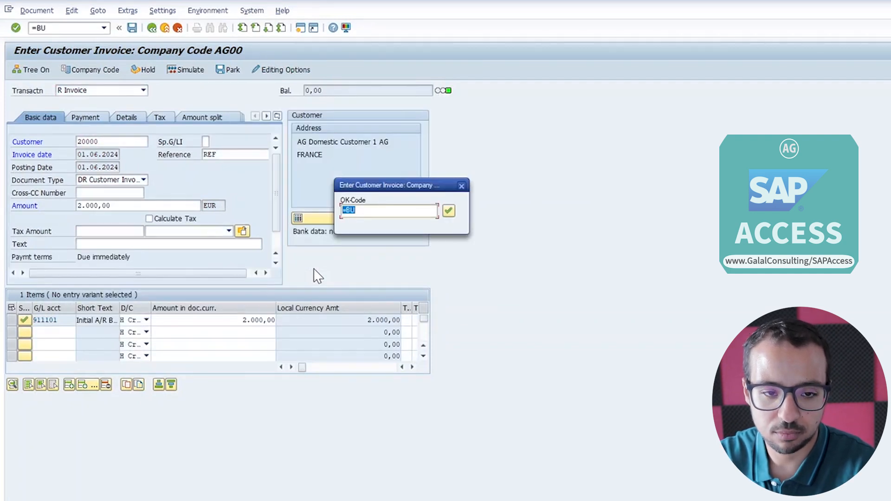
key("Return")
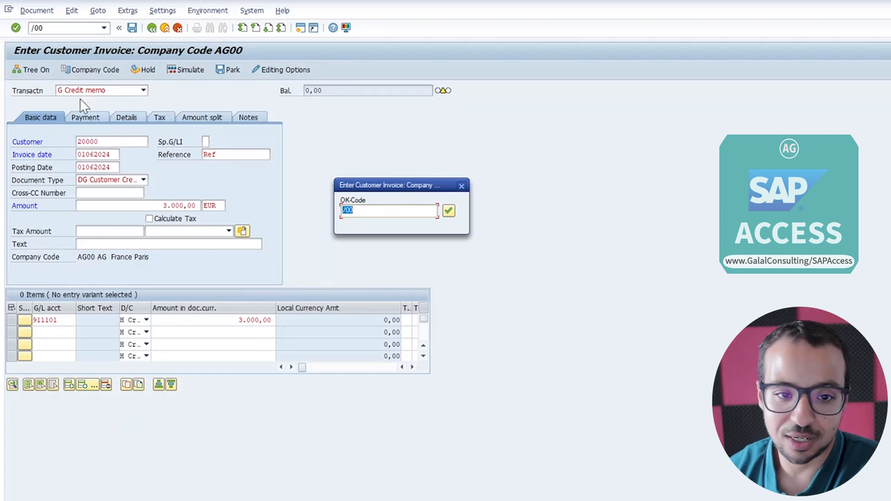
left_click(449, 210)
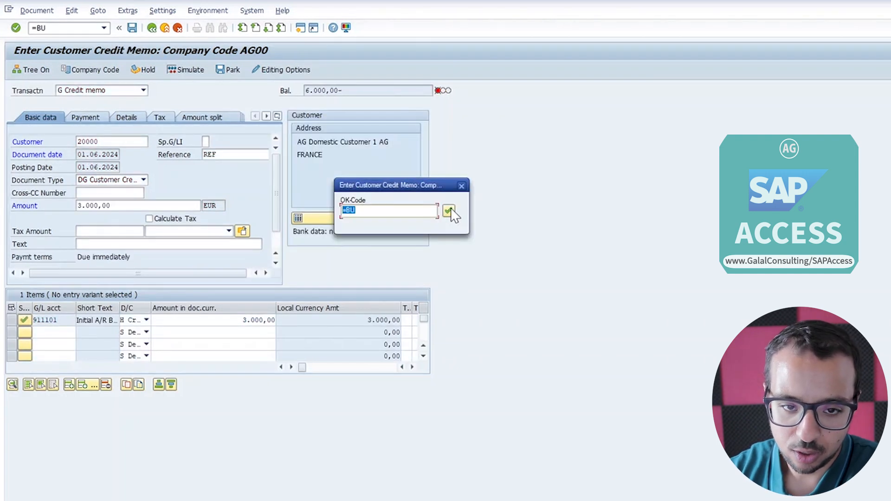
left_click(449, 210)
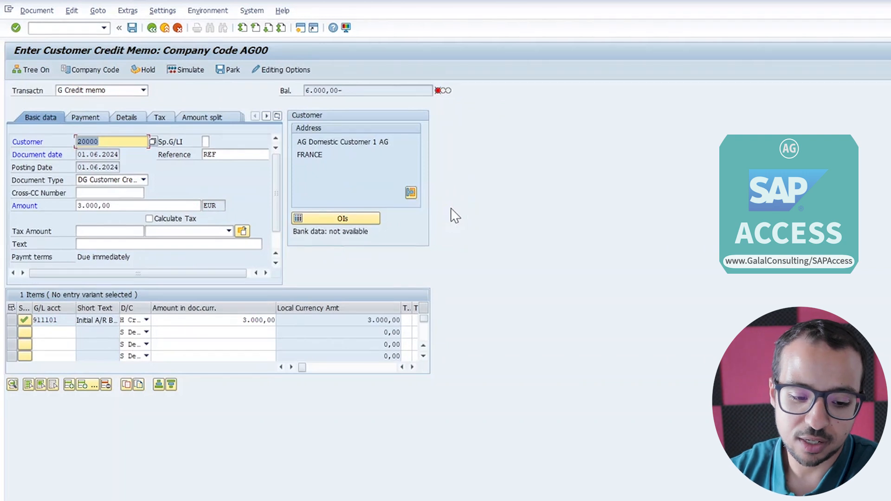
Check the credit memo's balance and amount, and set the D/C indicator of the 911101 line to S Debit
left_click_drag(343, 90, 302, 91)
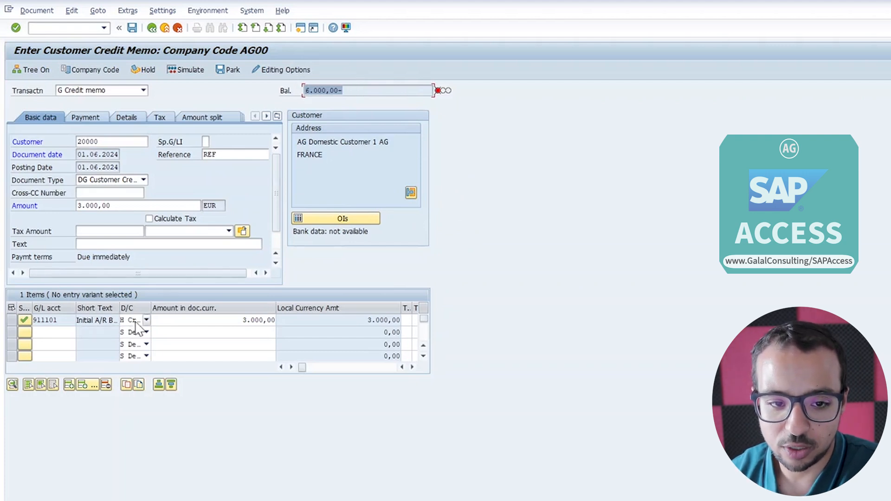
left_click_drag(139, 205, 69, 204)
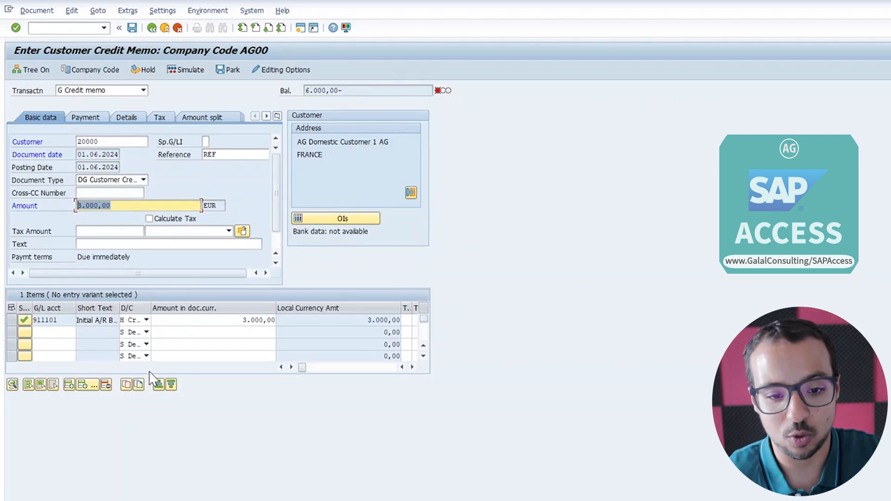
left_click(141, 320)
left_click(134, 337)
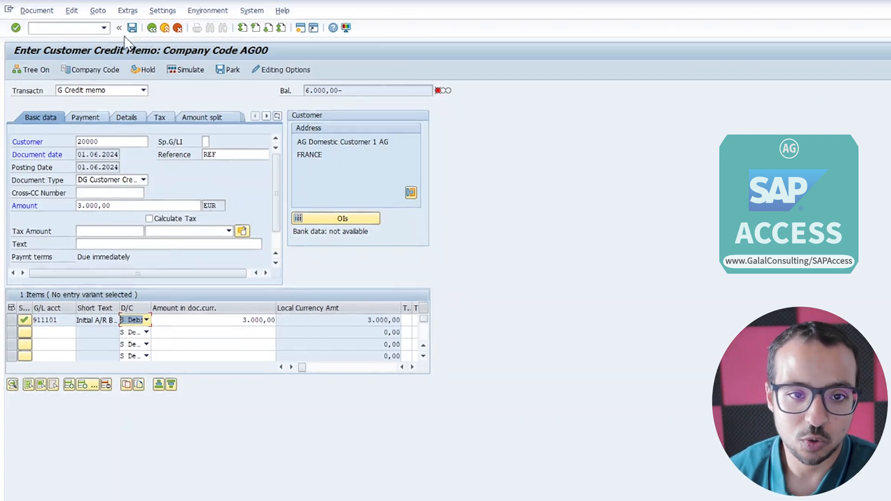
End the batch input session with /bend and return to the session overview
left_click(83, 28)
type("/")
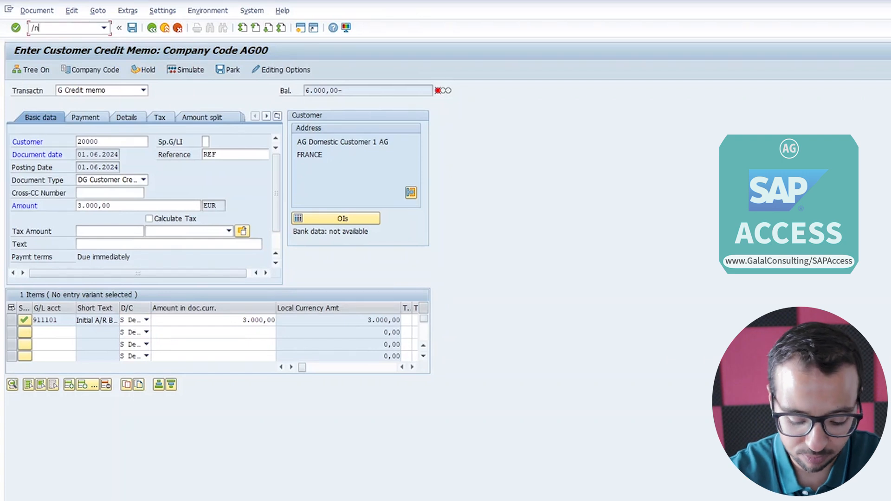
type("nbend")
key("Return")
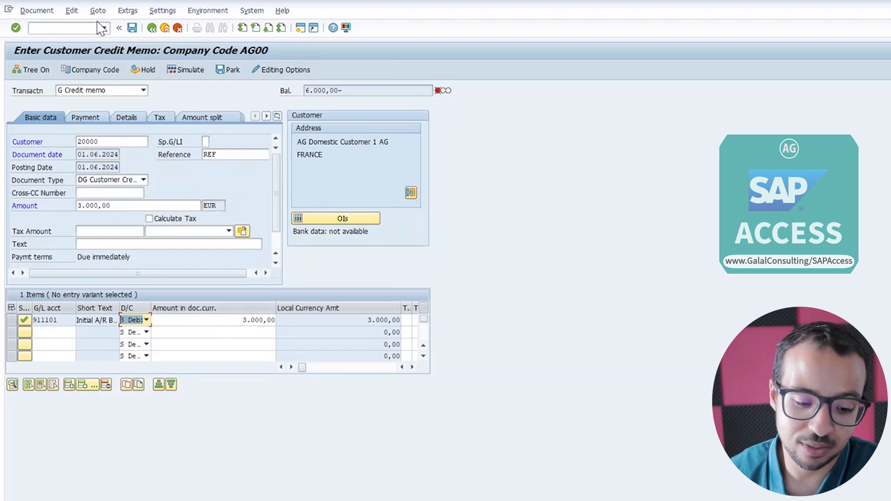
left_click(55, 28)
type("/bend")
key("Return")
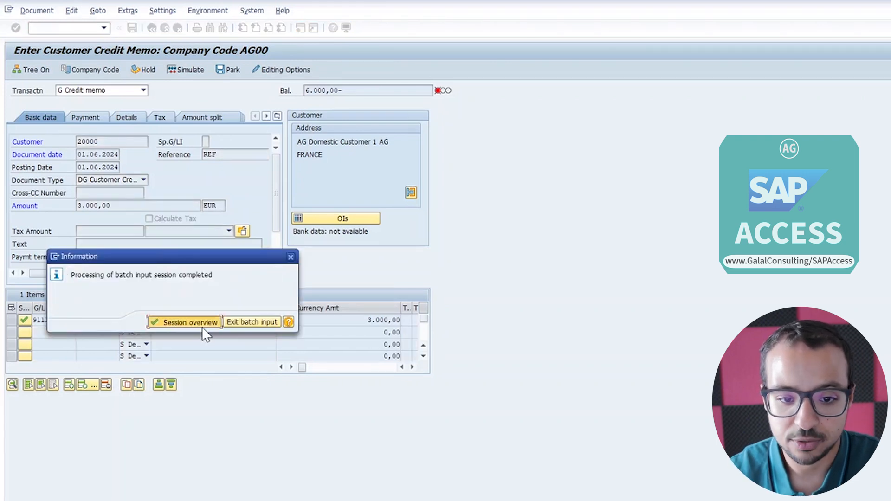
left_click(202, 323)
Leave the session overview, start transaction lsmw and open the process steps of the FB70 customer open items object
left_click(149, 29)
type("lsmw")
key("Return")
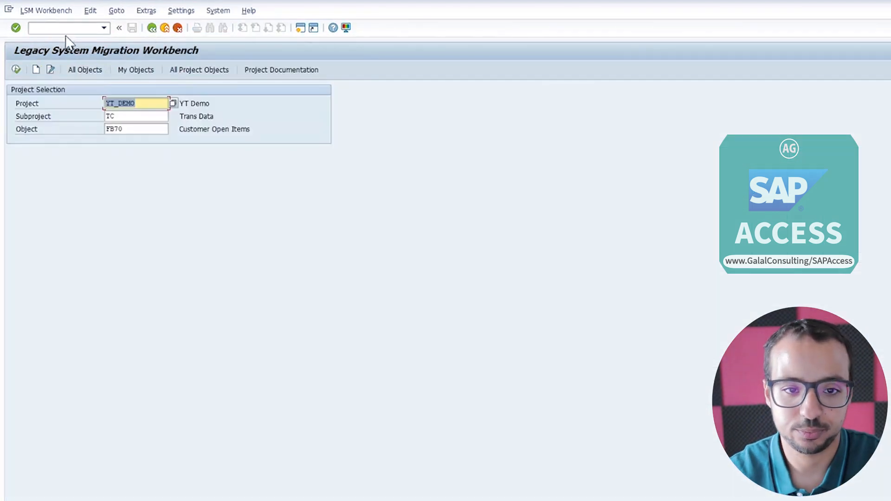
key("F8")
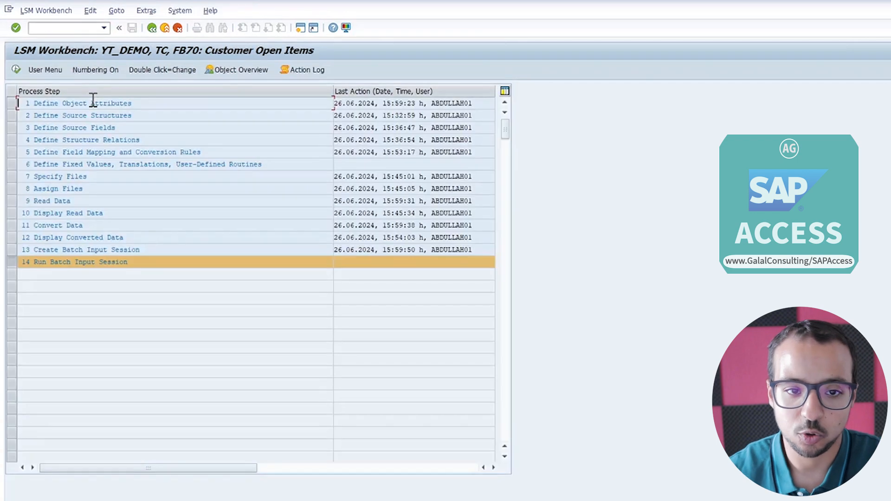
Open the object attributes of the customer open items object and open its FB70 recording for editing
double_click(93, 101)
left_click(134, 222)
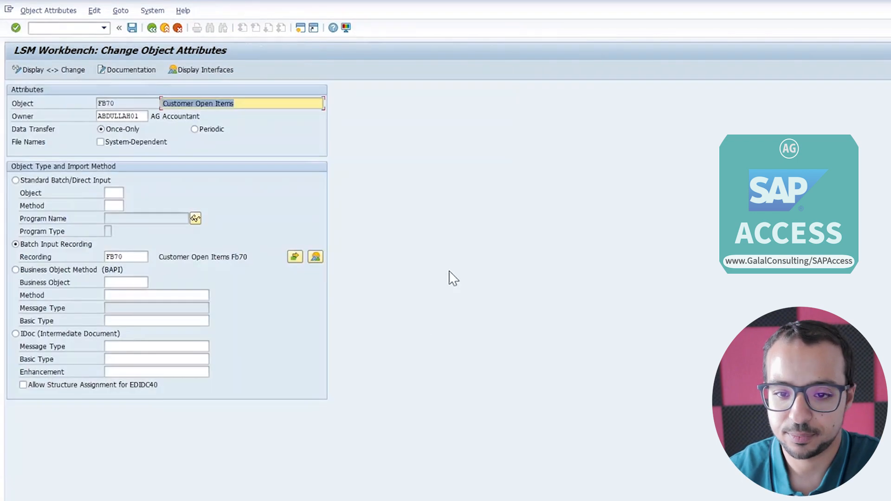
left_click(315, 257)
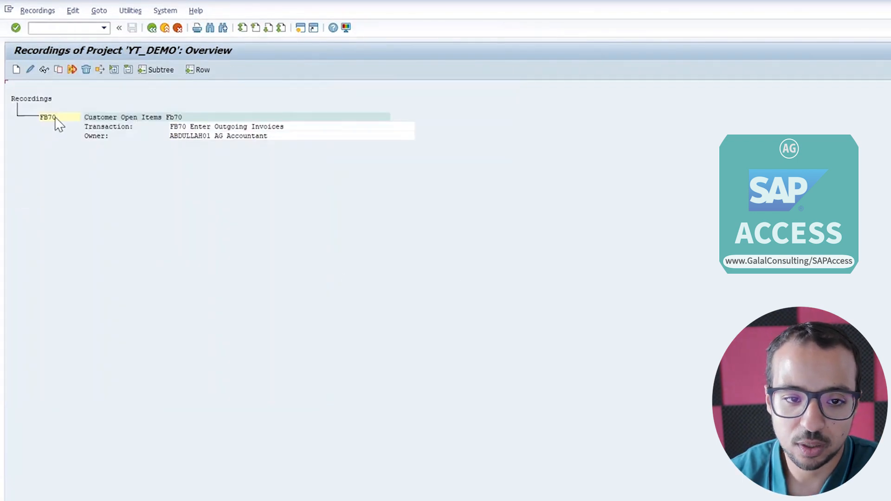
left_click(29, 69)
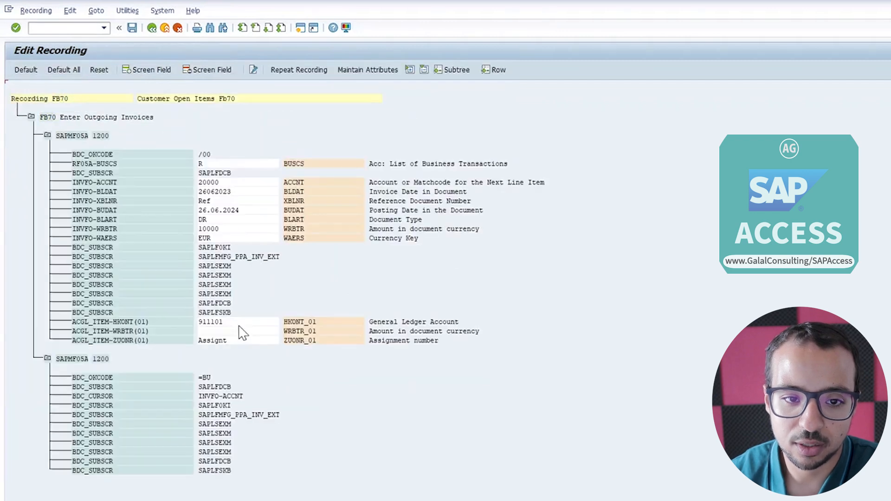
Start adding an extended dynpro field to the first SAPMF05A 1200 screen, identified by screen field
left_click(165, 330)
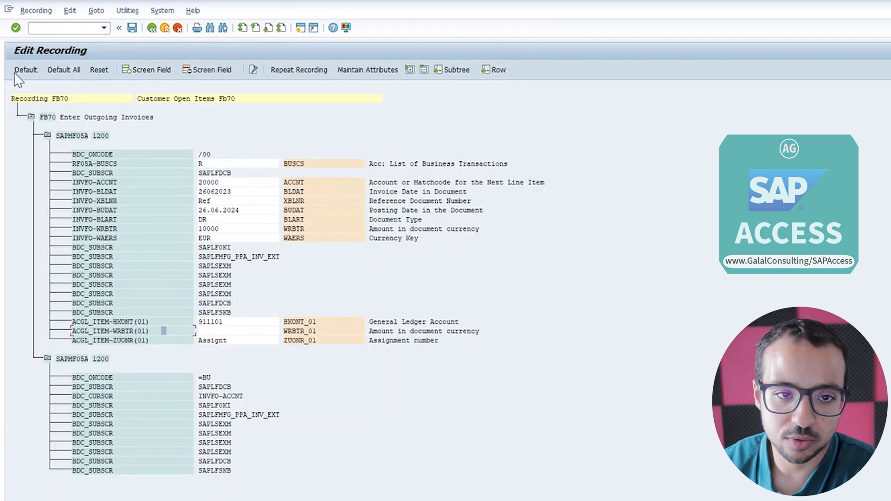
left_click(79, 12)
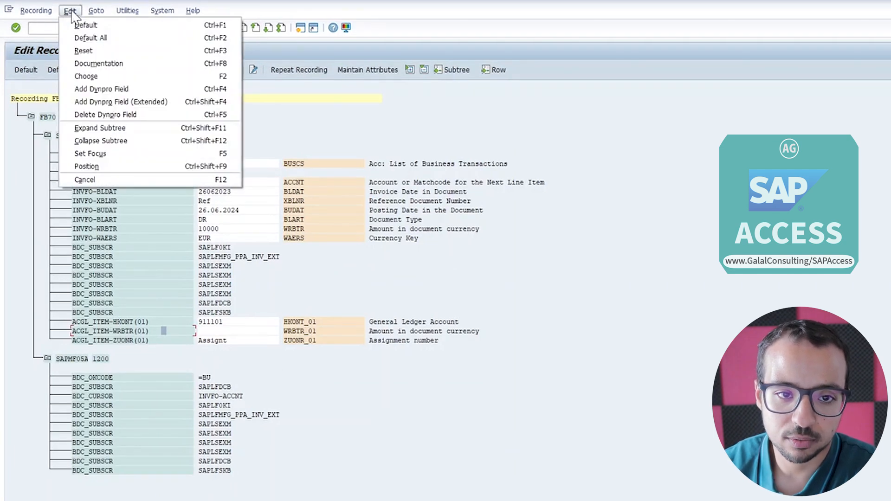
left_click(97, 101)
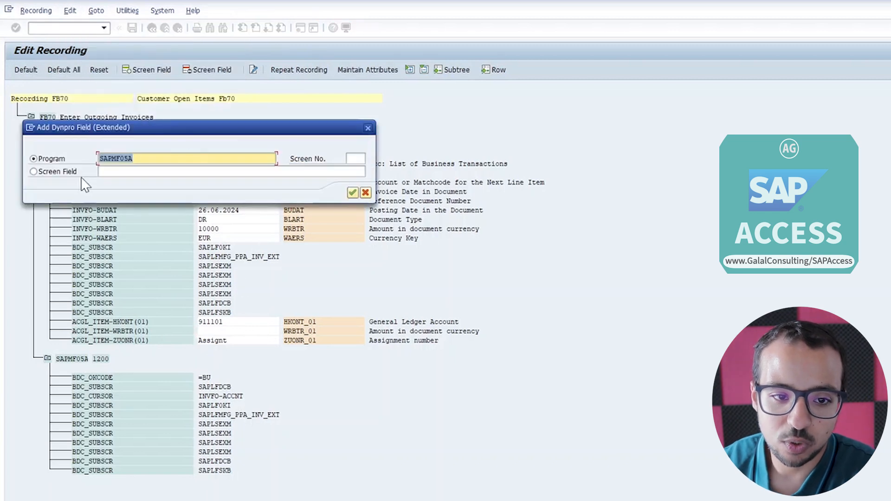
left_click(70, 172)
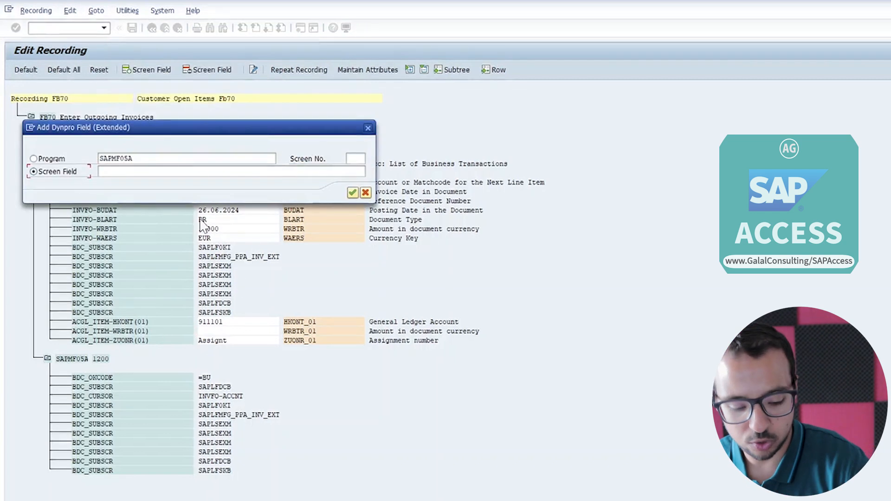
Switch to the Enter Customer Invoice window and copy the D/C column's dynpro field name ACGL_ITEM-SHKZG from its technical information
key("alt+Tab")
key("alt+Tab")
key("alt+Tab")
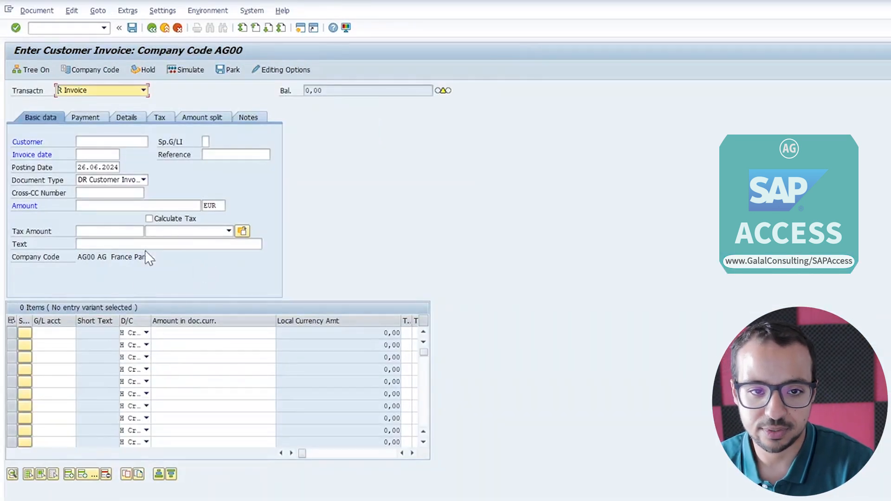
right_click(137, 334)
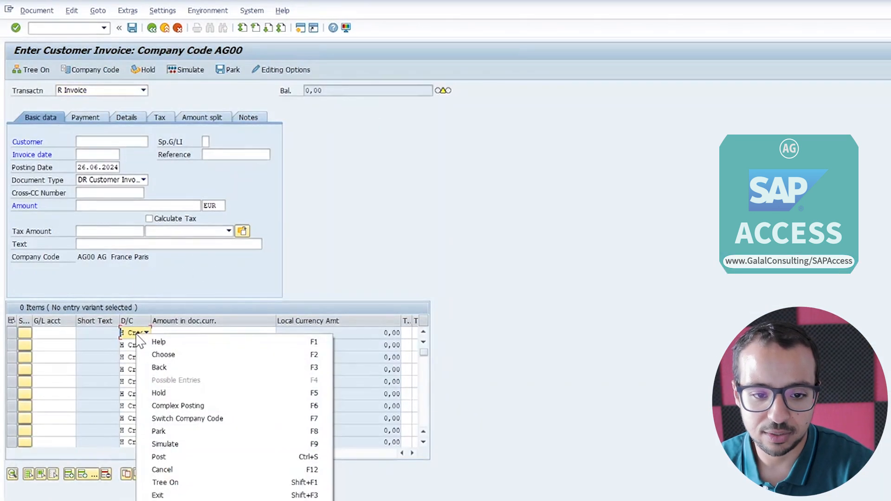
left_click(159, 342)
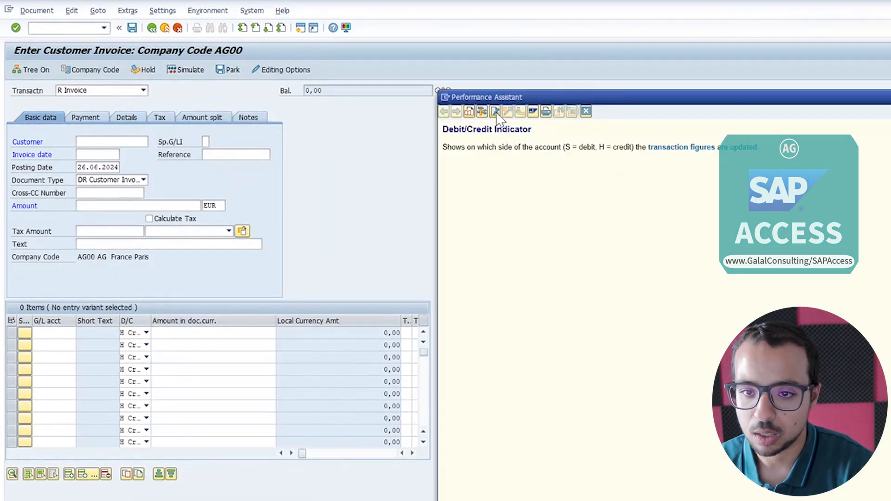
left_click(483, 113)
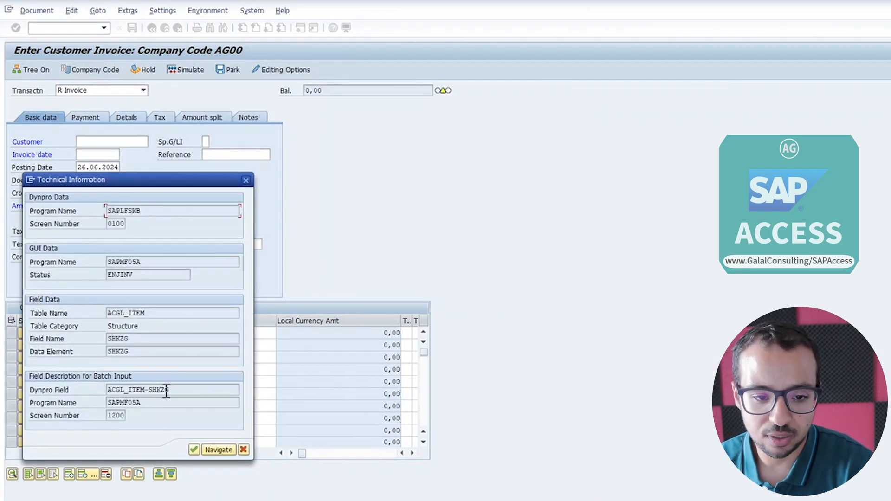
left_click_drag(186, 389, 49, 392)
key("ctrl+c")
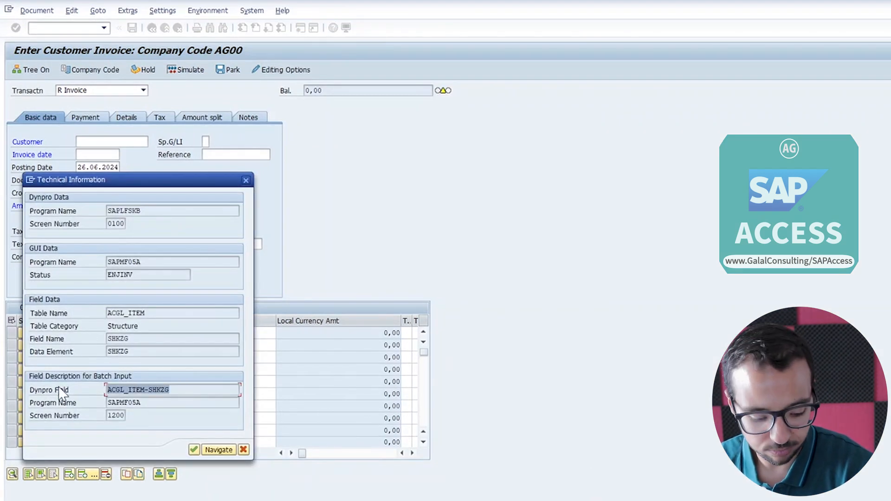
Return to the recording editor and add the screen field ACGL_ITEM-SHKZG(01)
key("alt+Tab")
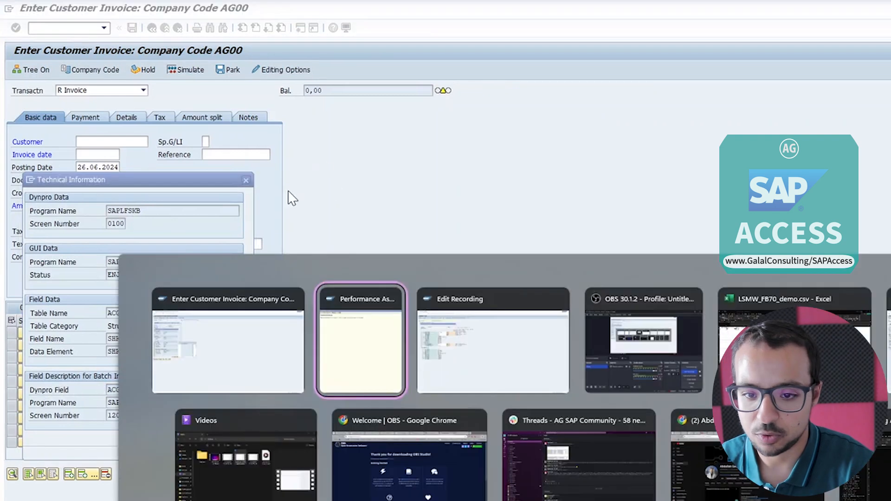
key("alt+Tab")
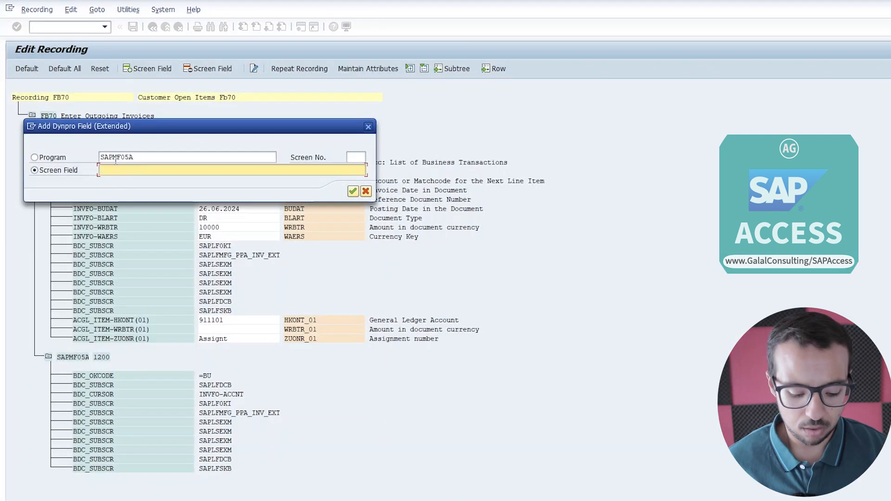
key("ctrl+v")
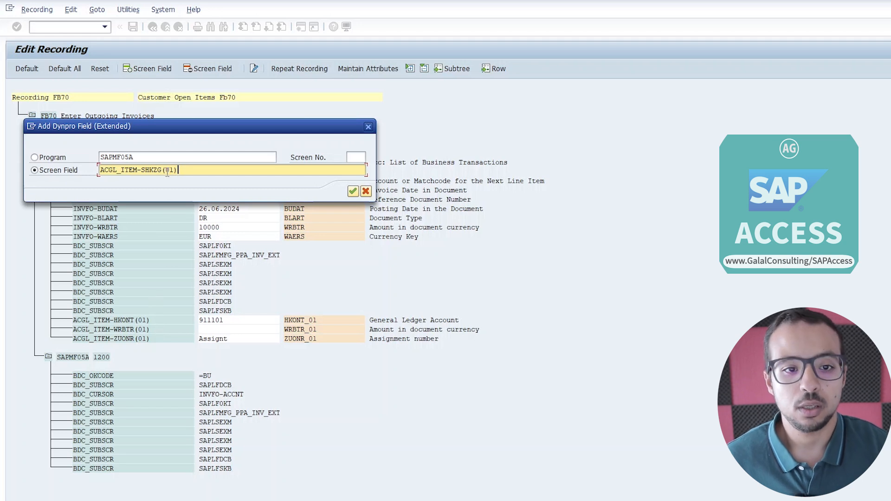
left_click_drag(178, 172, 163, 174)
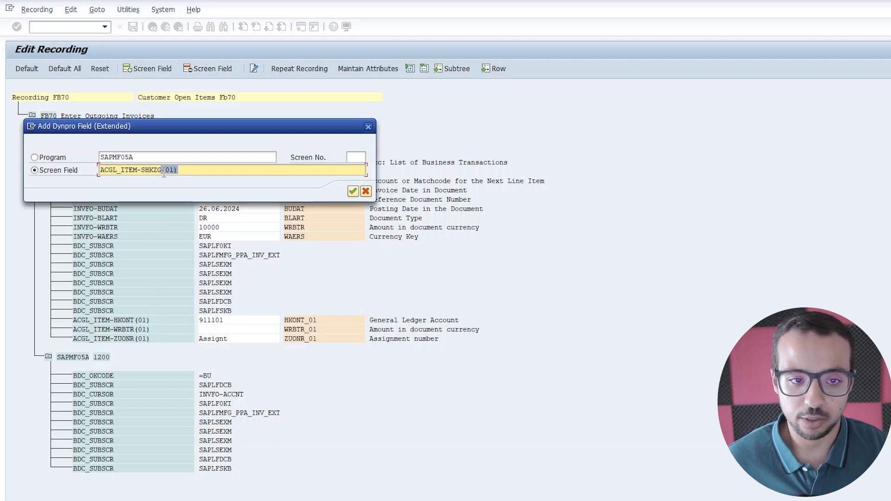
left_click(353, 192)
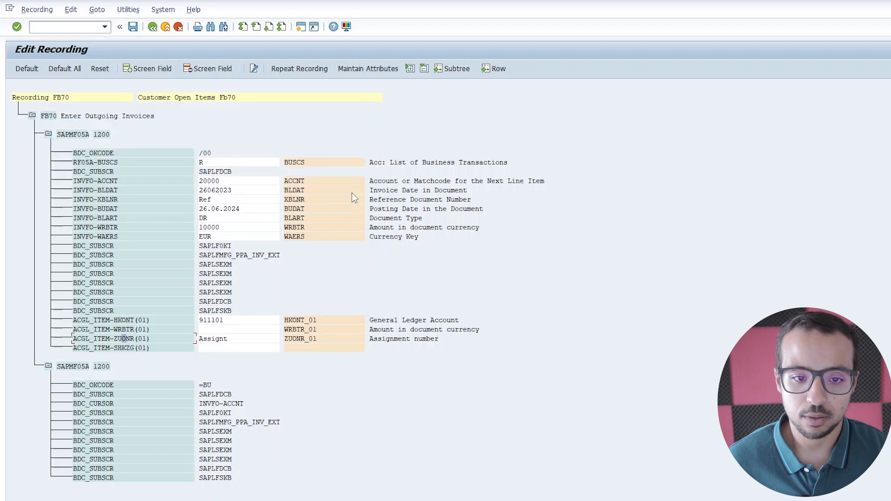
Apply the default name and description to ACGL_ITEM-SHKZG(01) and return to the LSMW process steps
left_click(139, 348)
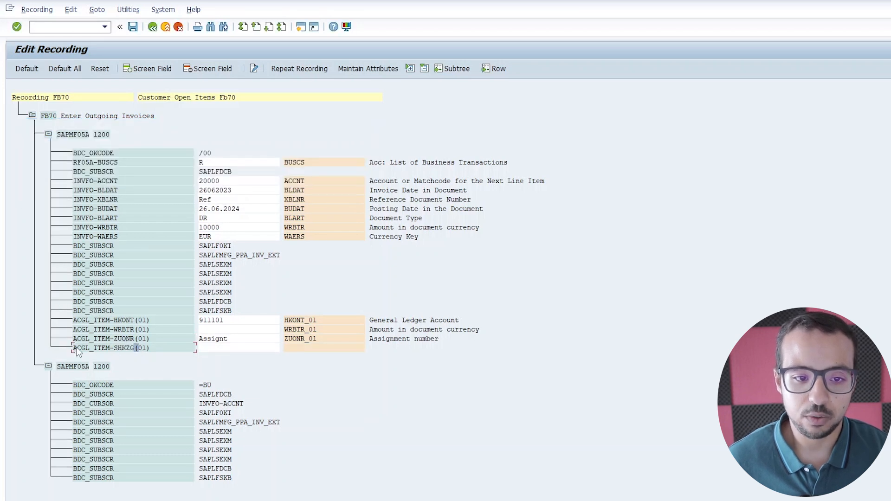
left_click(222, 349)
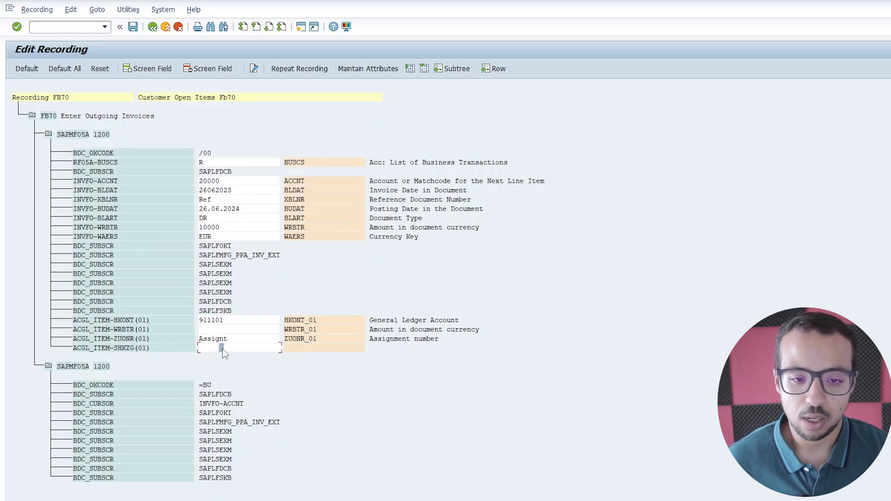
left_click(154, 351)
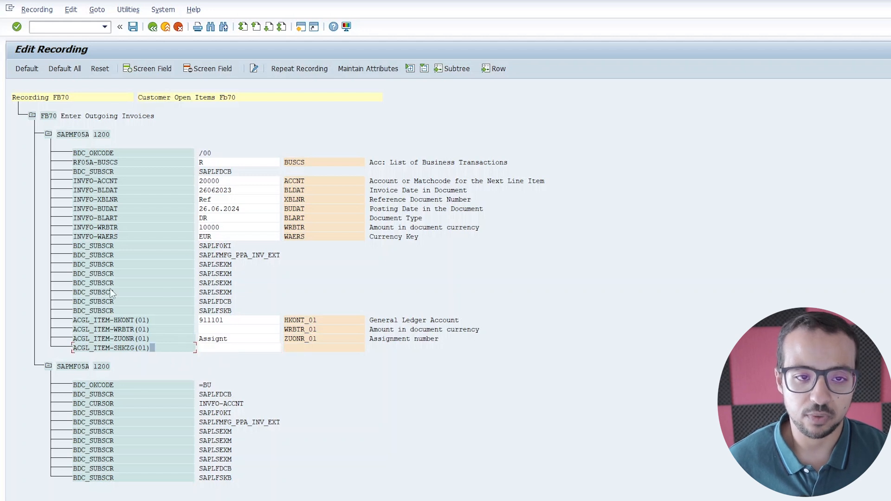
left_click(33, 71)
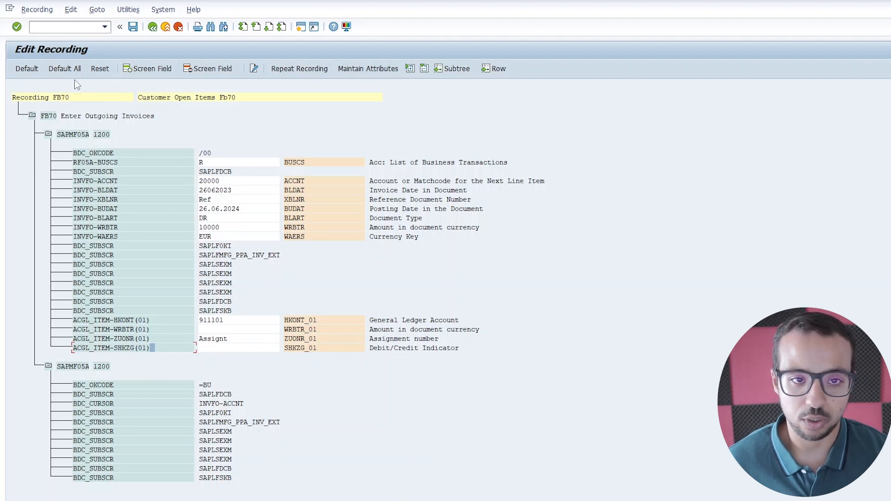
left_click(152, 27)
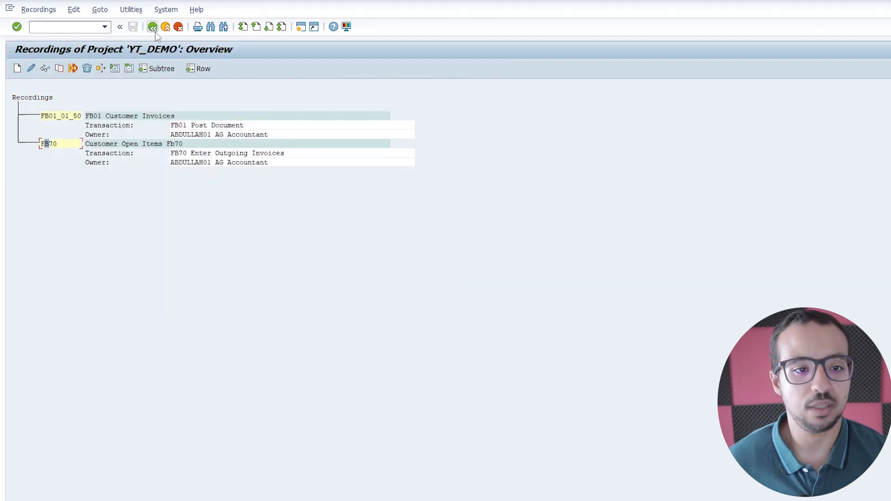
left_click(152, 27)
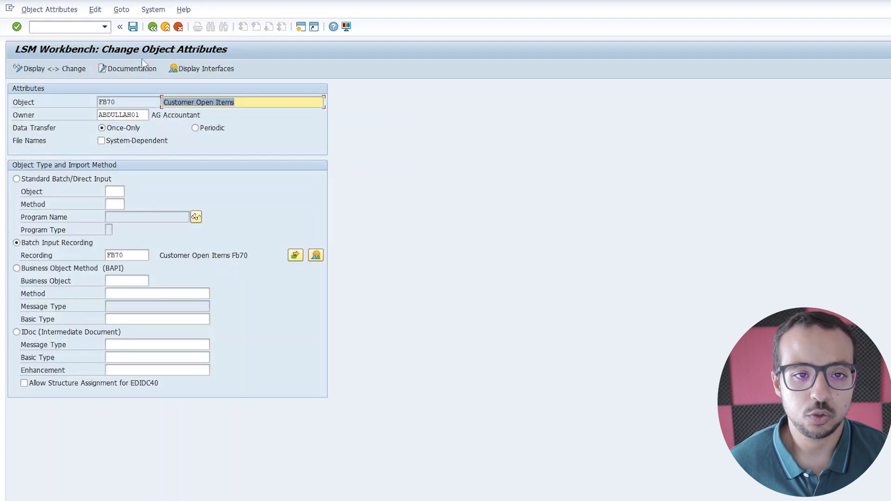
left_click(153, 27)
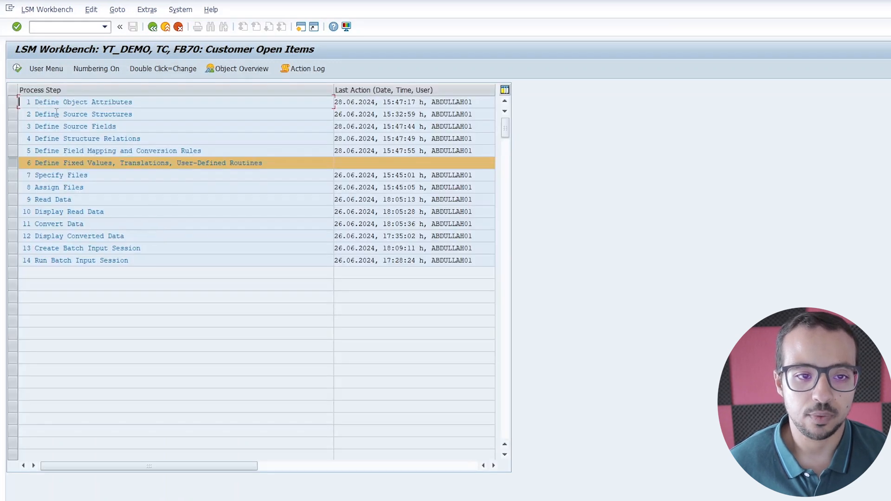
Open the source fields of AROPENITEMS in table maintenance and add a field named SHKZG_01 after ZUONR_01
double_click(71, 127)
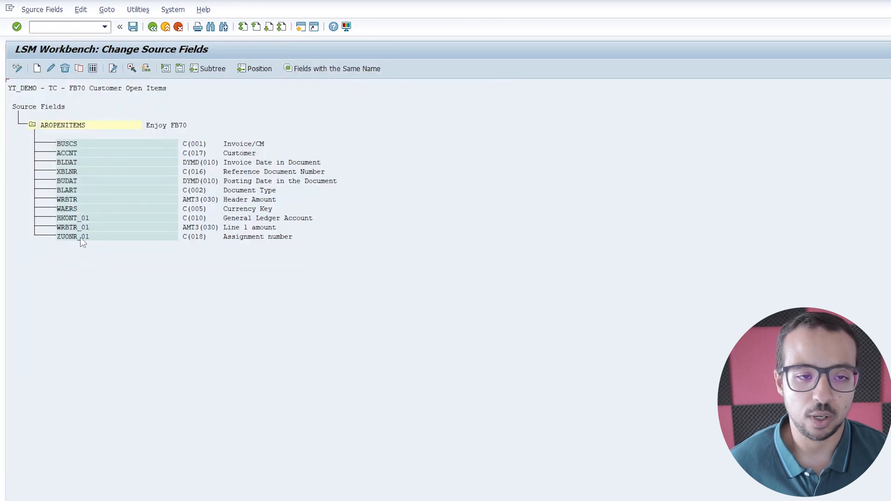
left_click(63, 125)
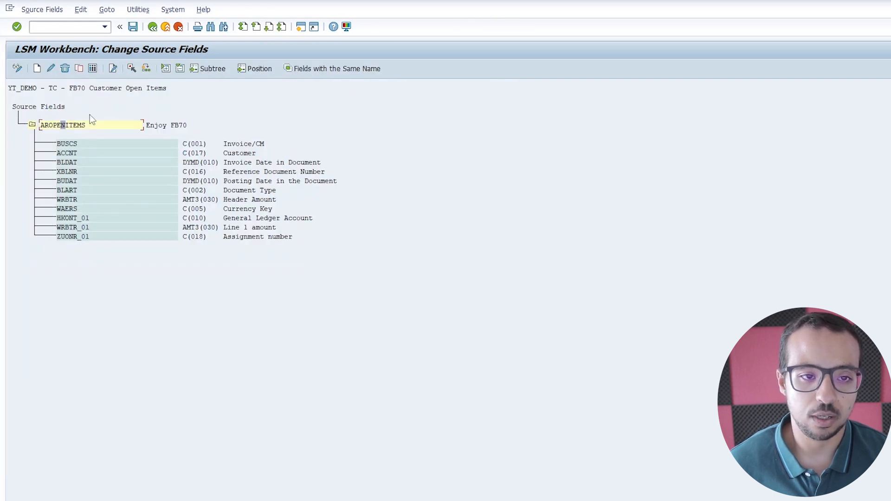
left_click(92, 69)
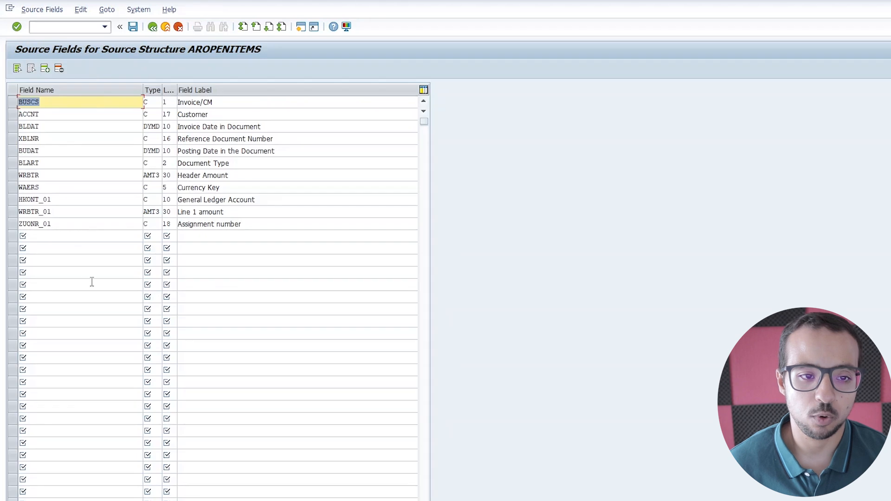
left_click(69, 236)
key("ctrl+v")
left_click_drag(60, 236, 6, 241)
key("Delete")
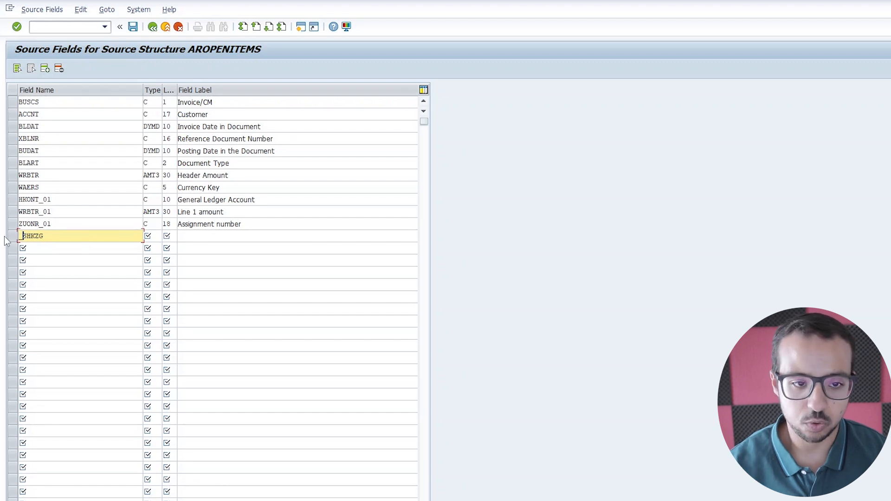
type("_01")
key("Return")
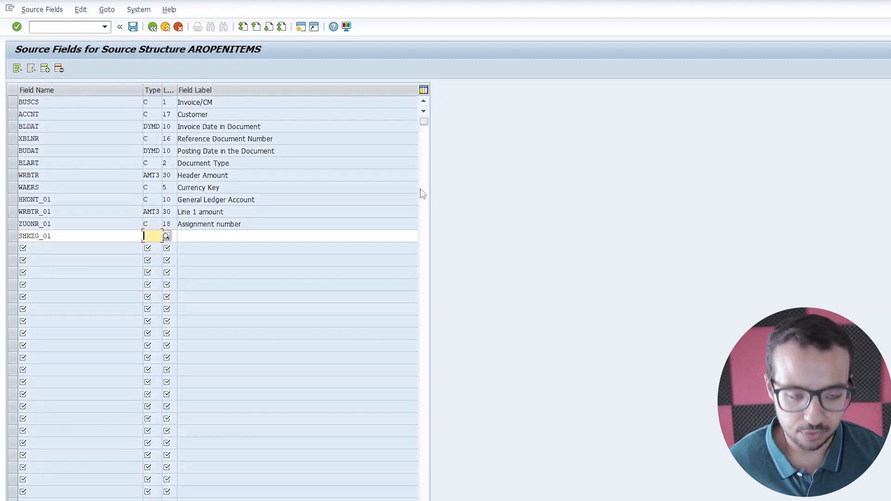
Give source field SHKZG_01 type C, length 1 and label "D/C Line", and return to the process steps
type("C")
key("Tab")
type("1")
key("Tab")
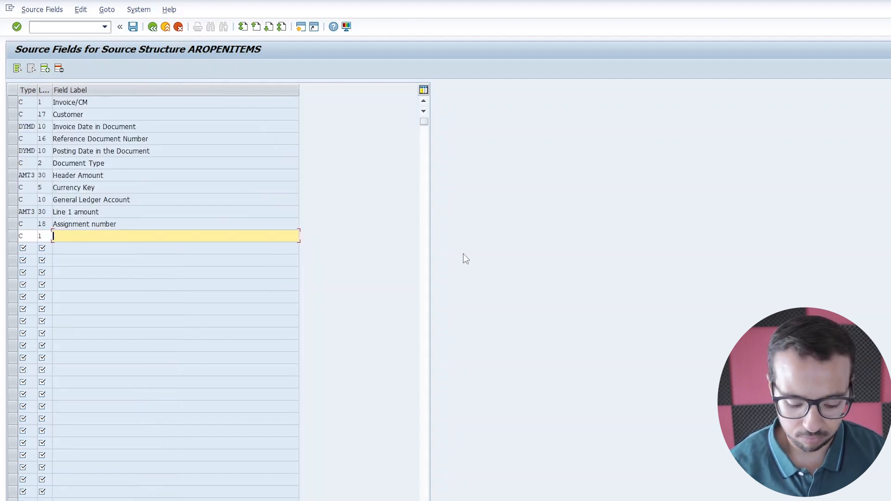
type("D/C Line")
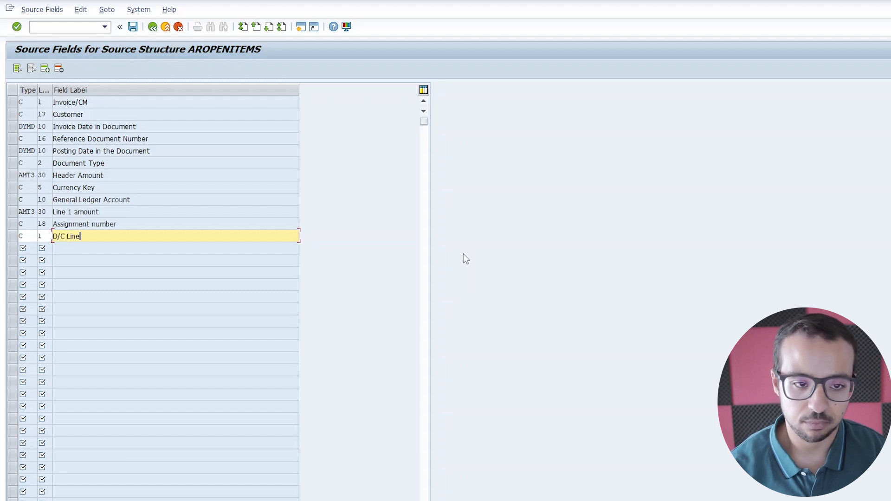
key("Return")
left_click(149, 27)
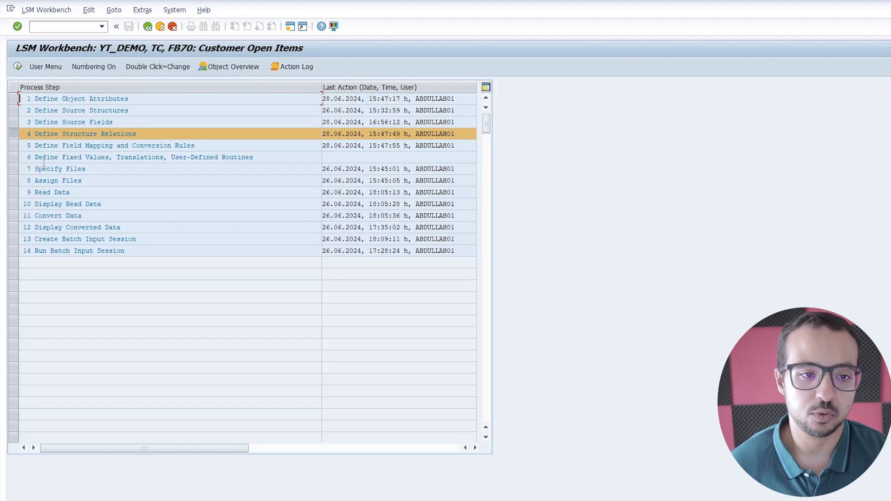
Assign source field SHKZG_01 of AROPENITEMS to target field SHKZG_01 in the field mapping, save, and return to the process steps
double_click(66, 145)
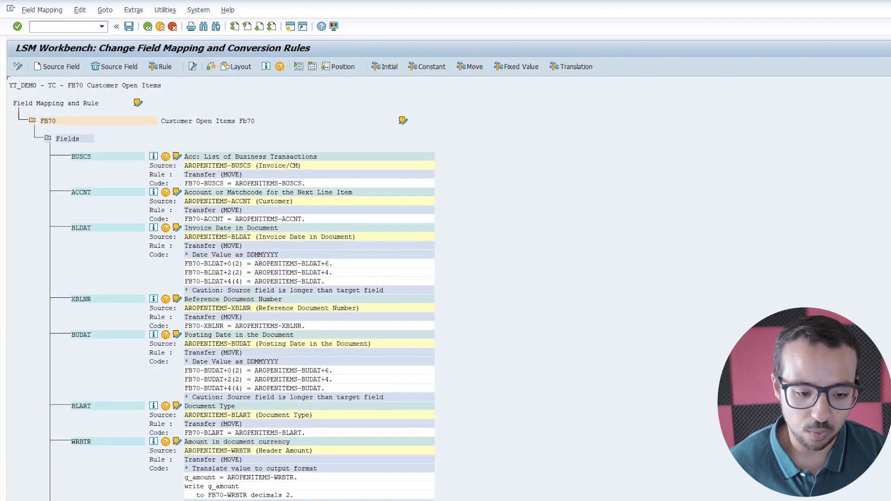
scroll(89, 426, "down", 10)
left_click(88, 423)
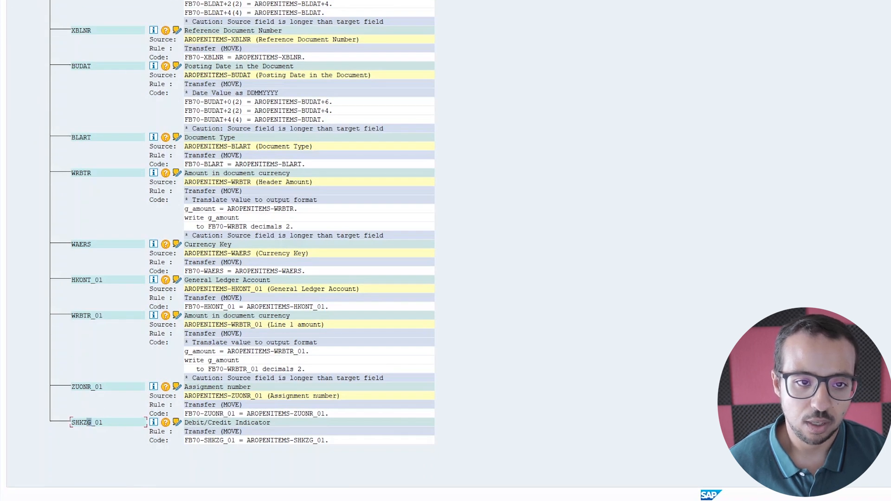
left_click(59, 65)
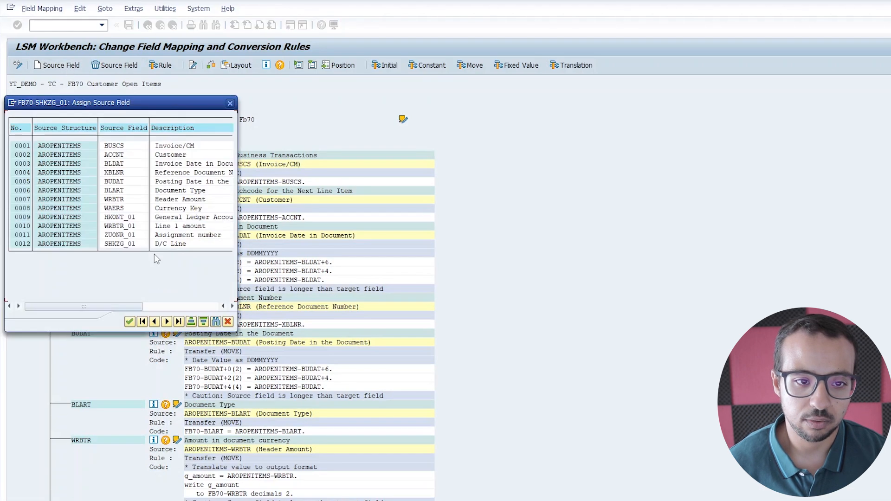
double_click(120, 244)
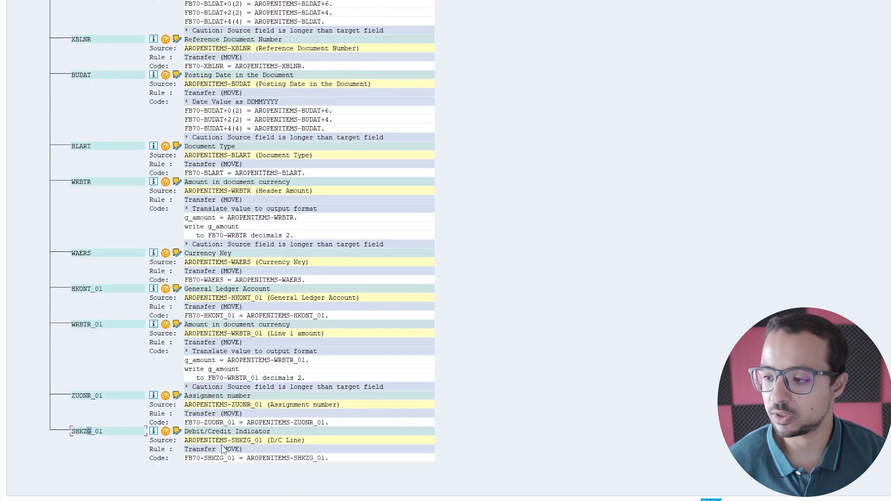
left_click(132, 28)
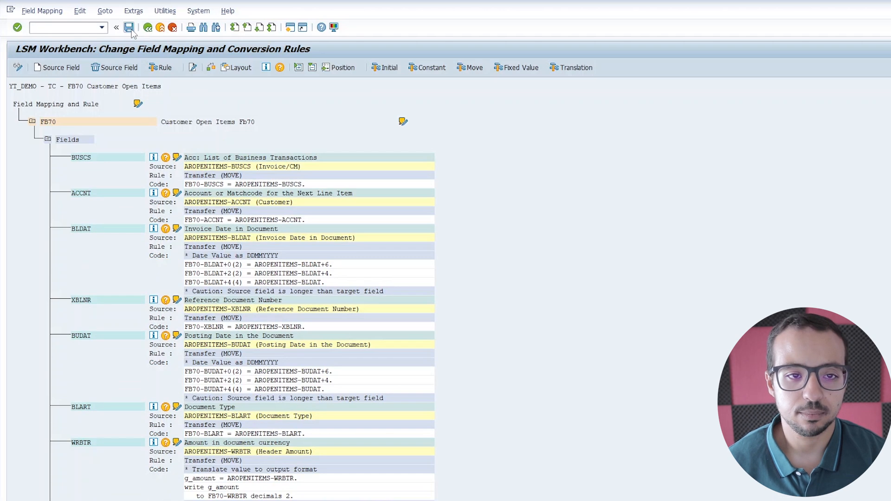
left_click(148, 27)
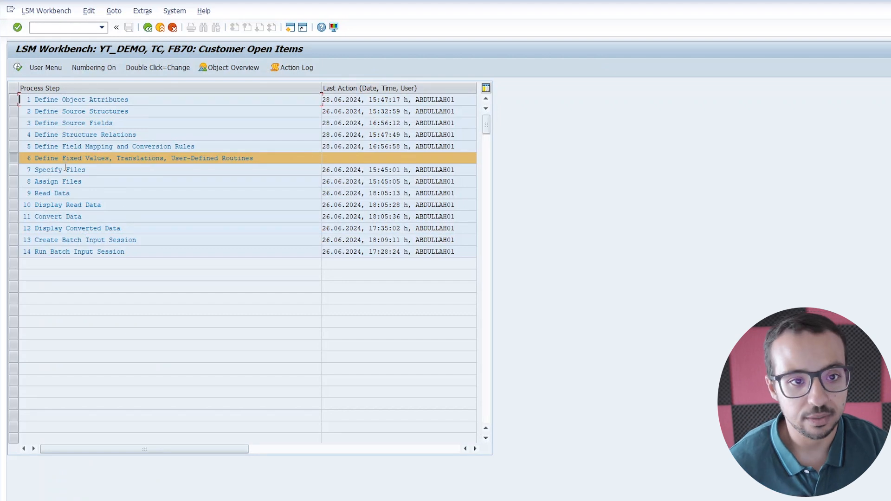
Switch to the Excel workbook and add a row to the FB70 Struct sheet with SHKZG_01, D/C Line, C and 1
key("alt+Tab")
key("alt+Tab")
key("alt+Tab")
key("alt+Tab")
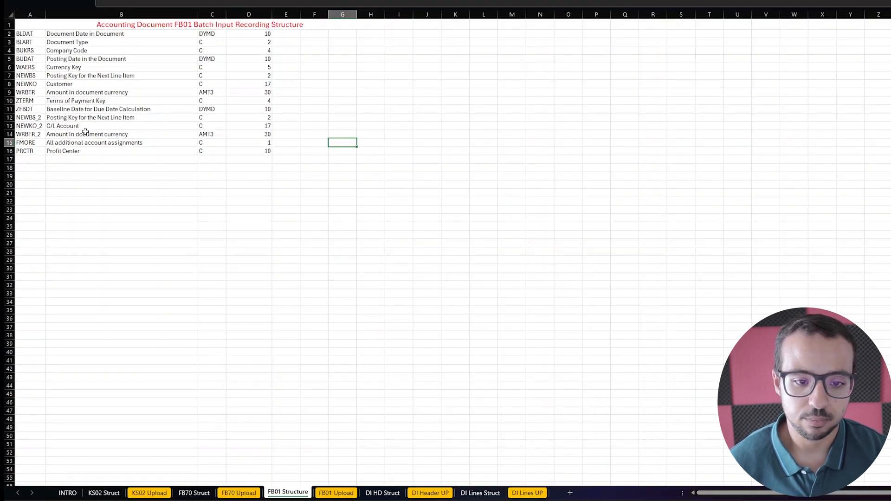
left_click(191, 494)
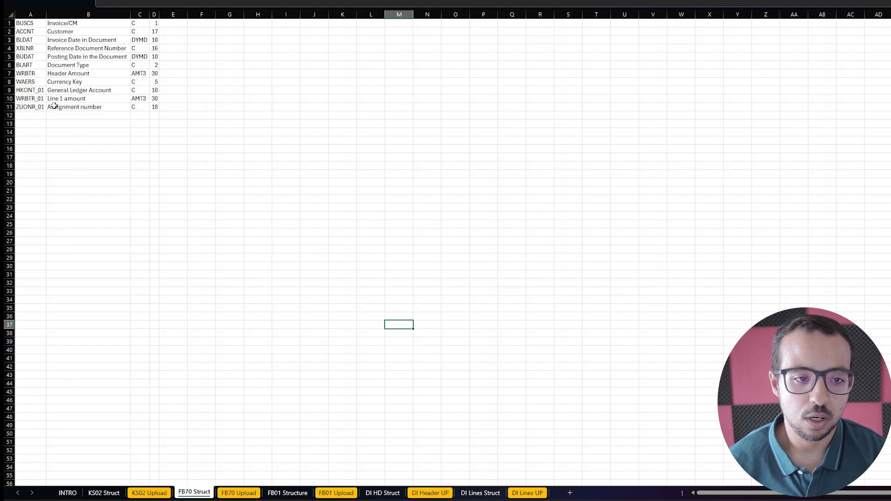
left_click(27, 116)
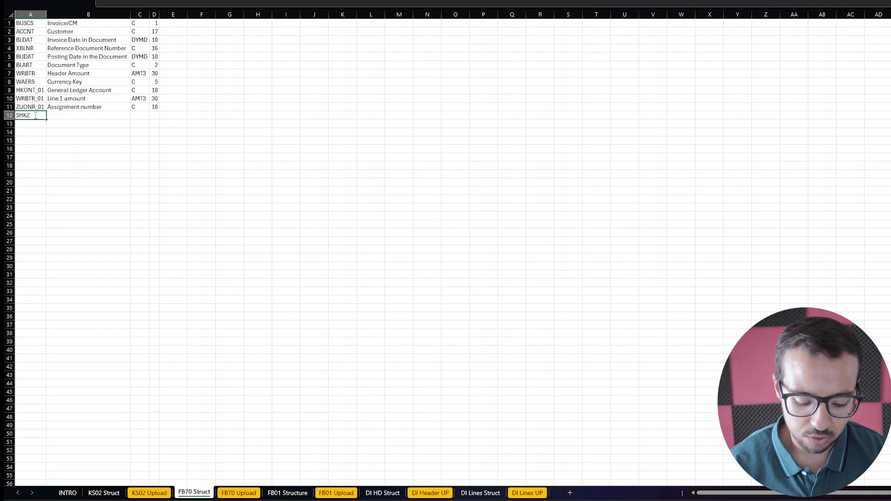
type("SHKZG_01")
key("Tab")
type("D/C")
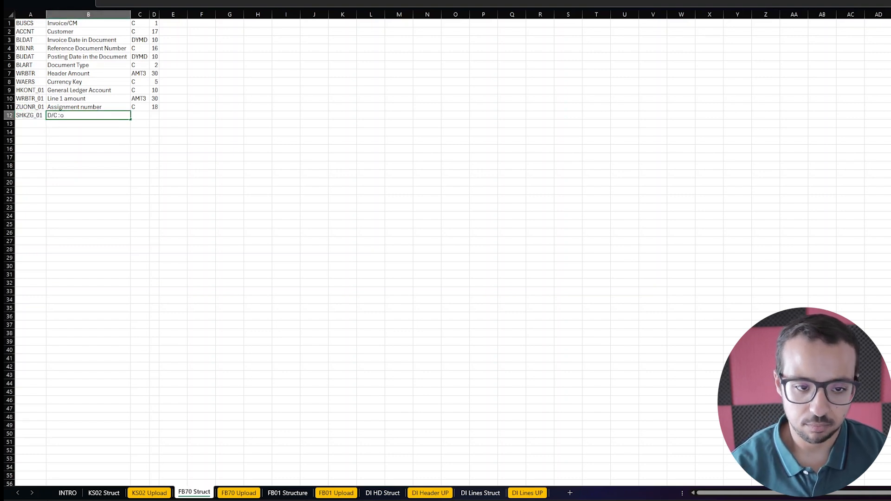
type(" Line")
key("Tab")
type("C")
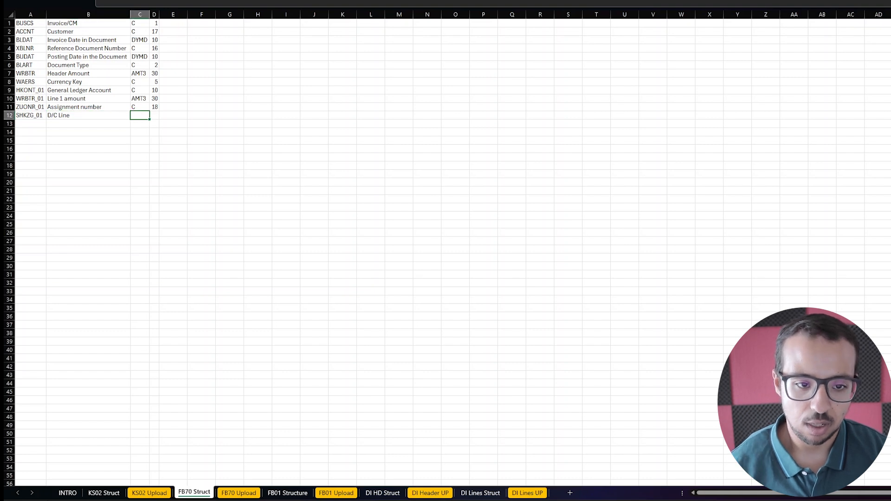
key("Tab")
type("1")
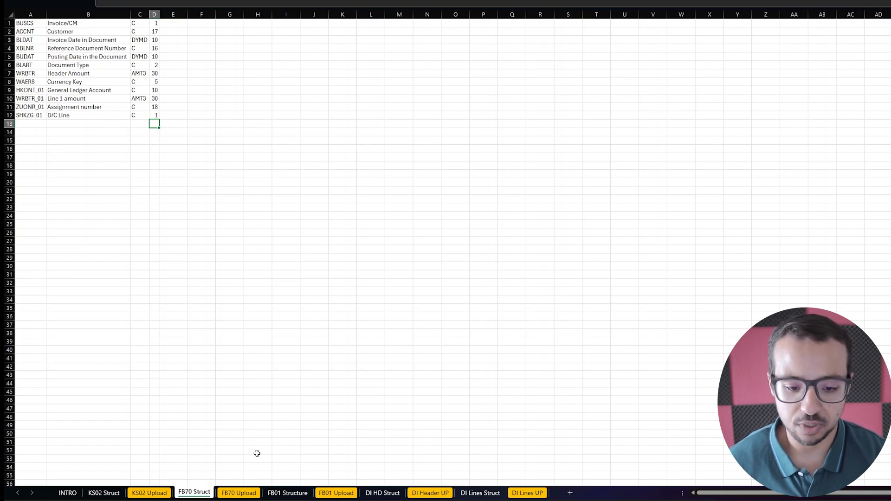
In the FB70 Upload sheet, move the D/C Line column after Assignment number and delete the empty column left behind
left_click(238, 493)
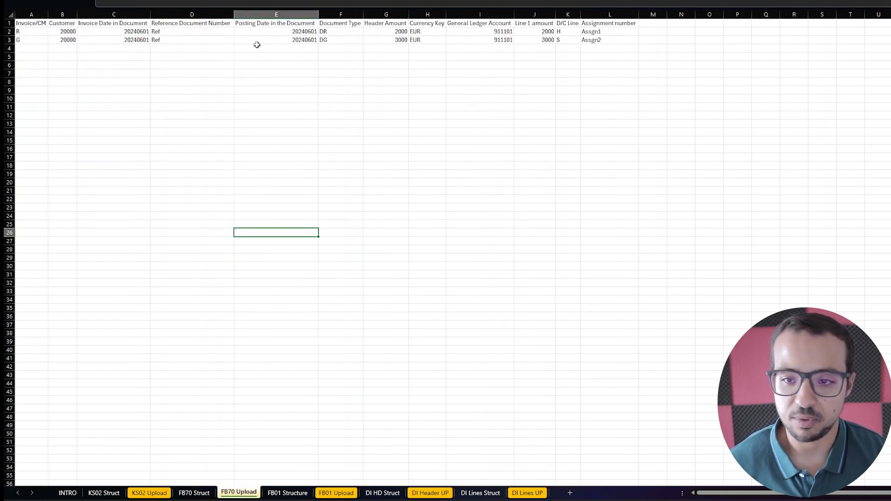
left_click(569, 16)
left_click_drag(571, 18, 646, 17)
right_click(567, 16)
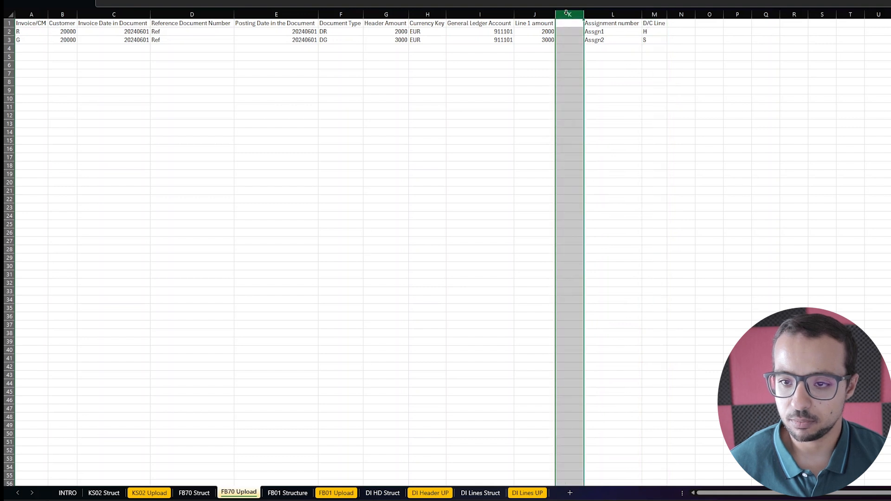
left_click(590, 114)
left_click(610, 39)
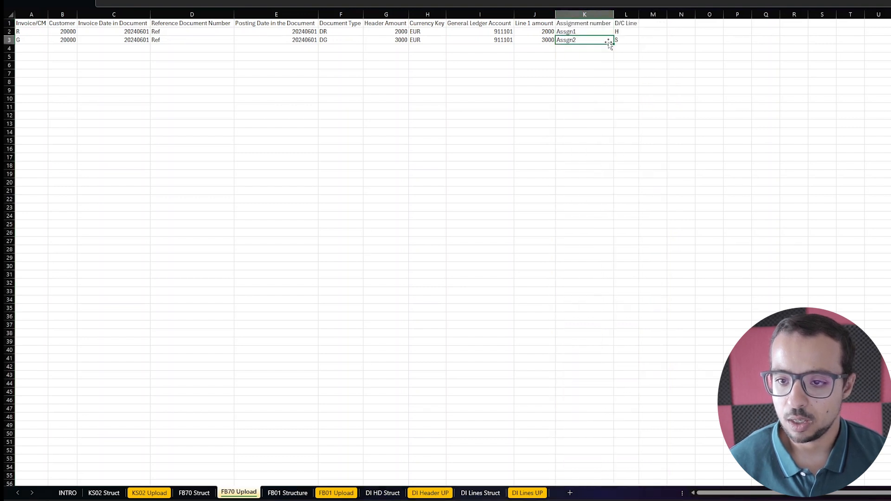
left_click(628, 33)
left_click_drag(628, 34, 626, 41)
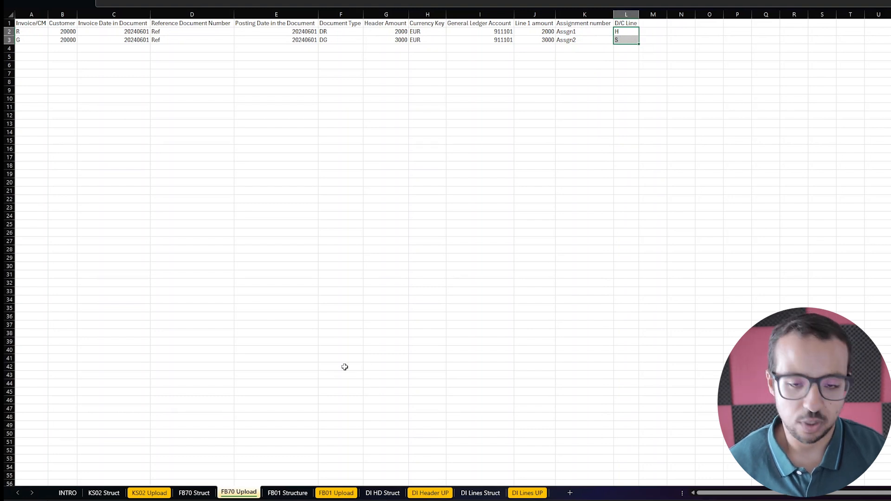
Switch back to SAP, run Read Data for FB70 with access to the source file allowed, and return to the process steps
key("alt+Tab")
key("alt+Tab")
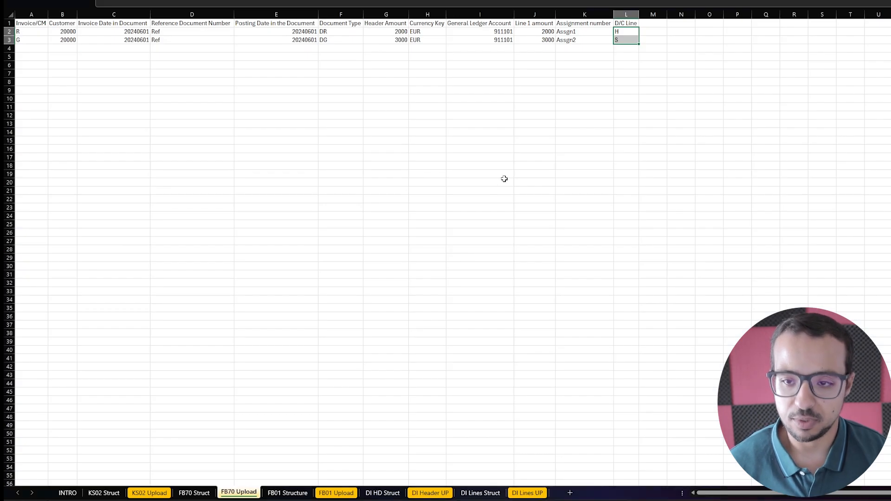
left_click(296, 49)
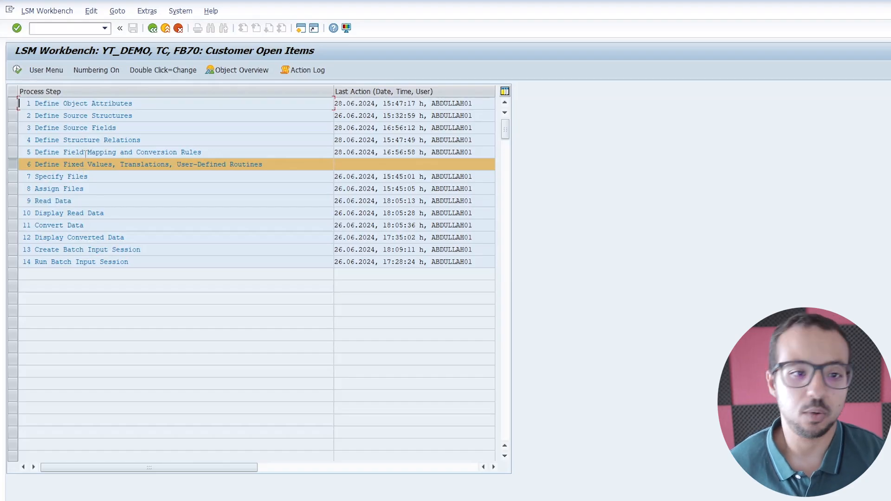
double_click(61, 201)
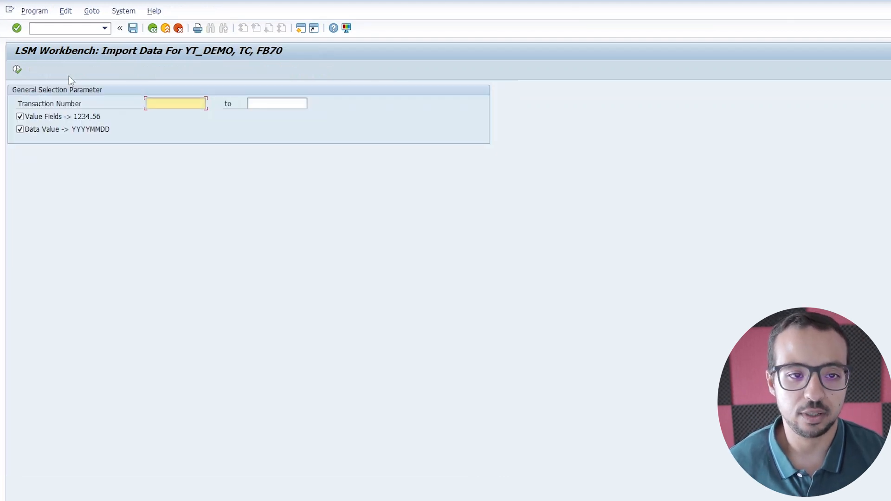
left_click(17, 69)
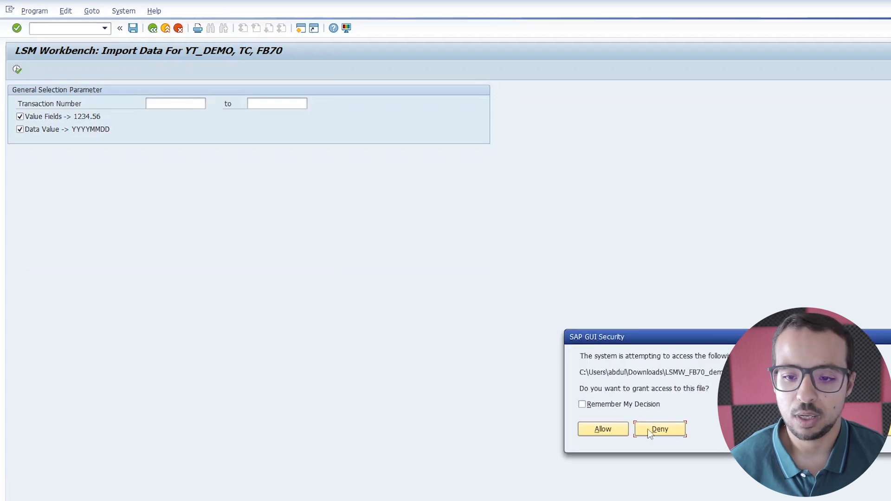
left_click(607, 425)
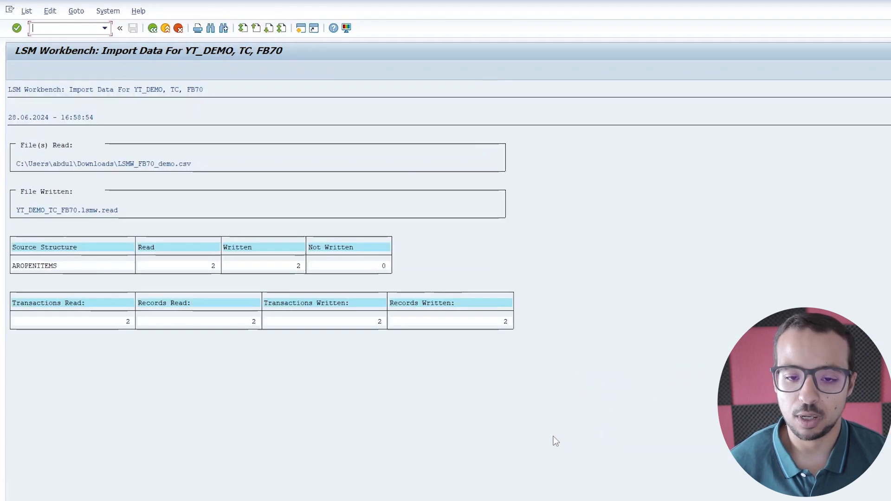
left_click(153, 28)
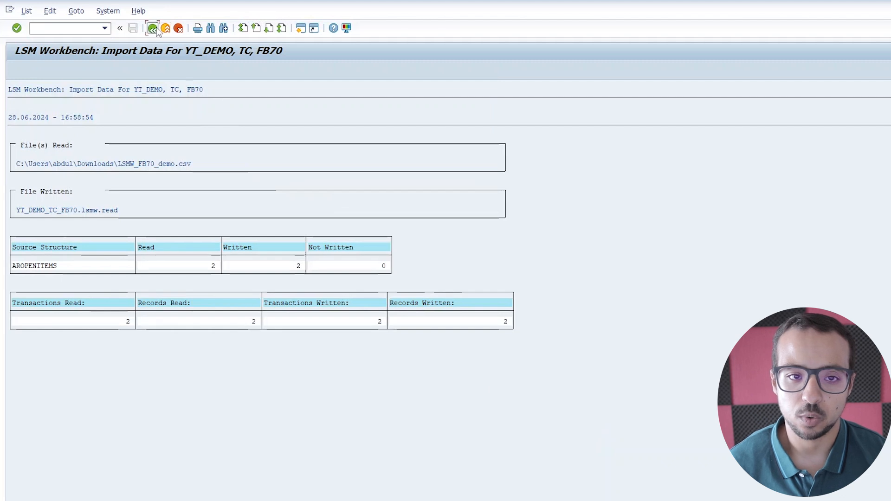
left_click(152, 28)
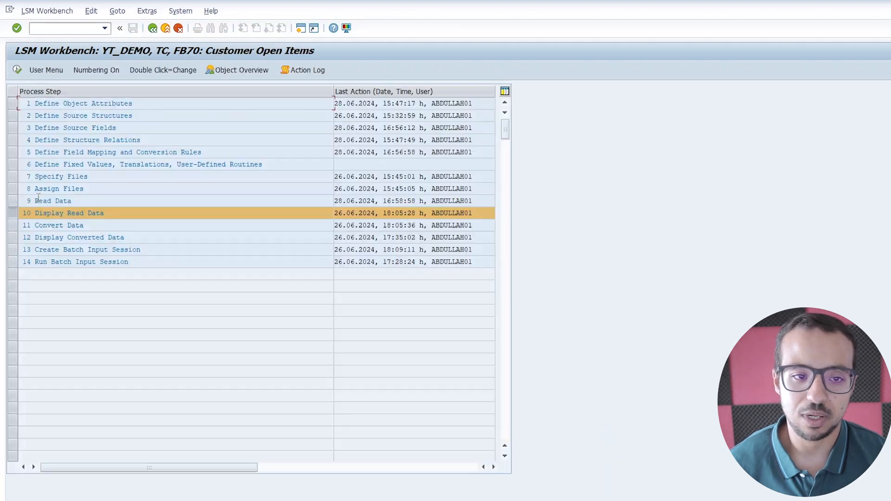
Display the read data and examine the D/C Line value in the first record's field contents
double_click(58, 214)
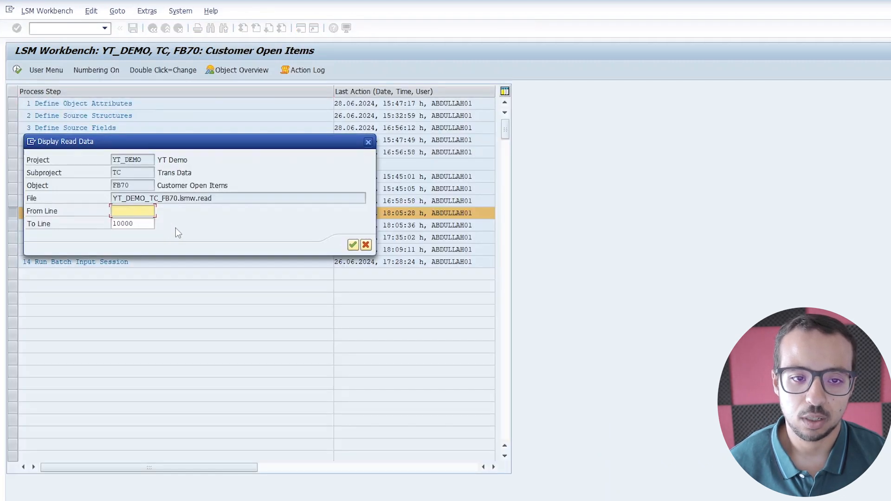
left_click(353, 244)
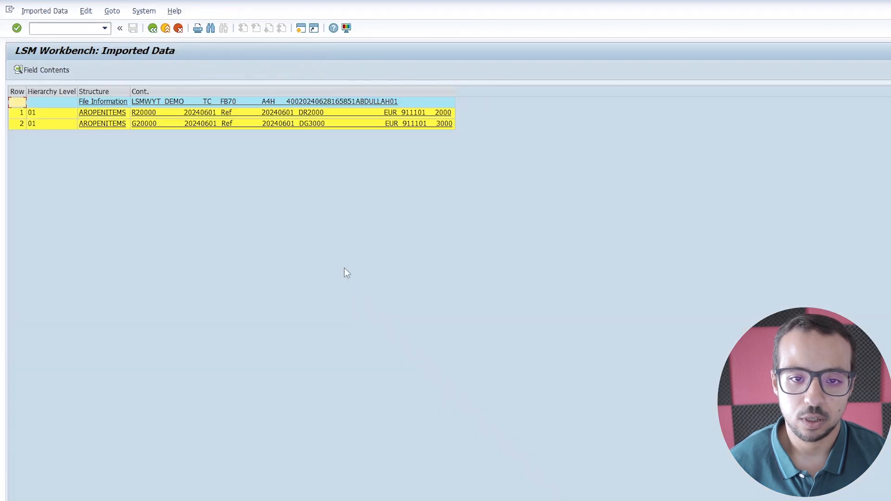
double_click(315, 113)
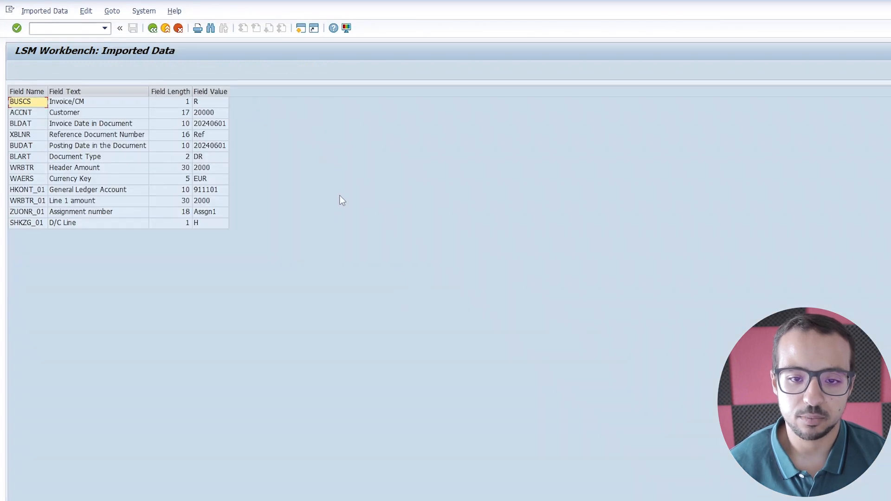
left_click(202, 224)
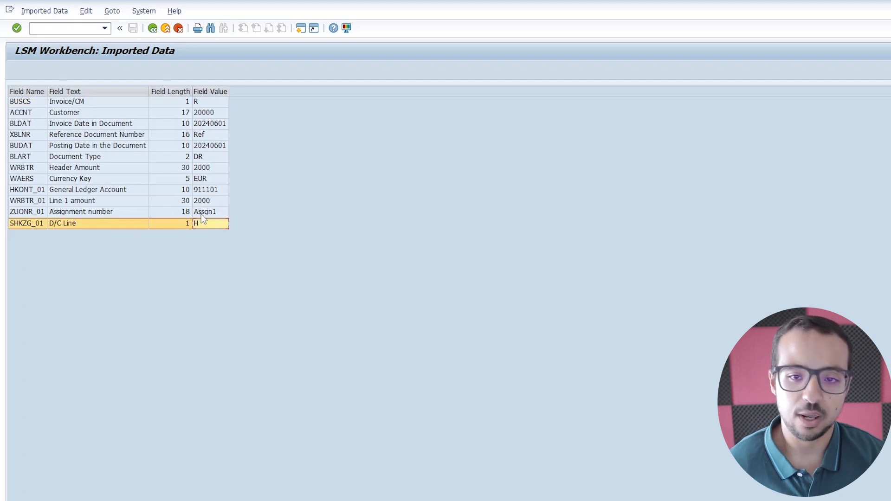
Check the D/C Line values in LSMW_FB70_demo.csv in Excel, and return to the imported data in SAP
key("alt+Tab")
left_click(505, 345)
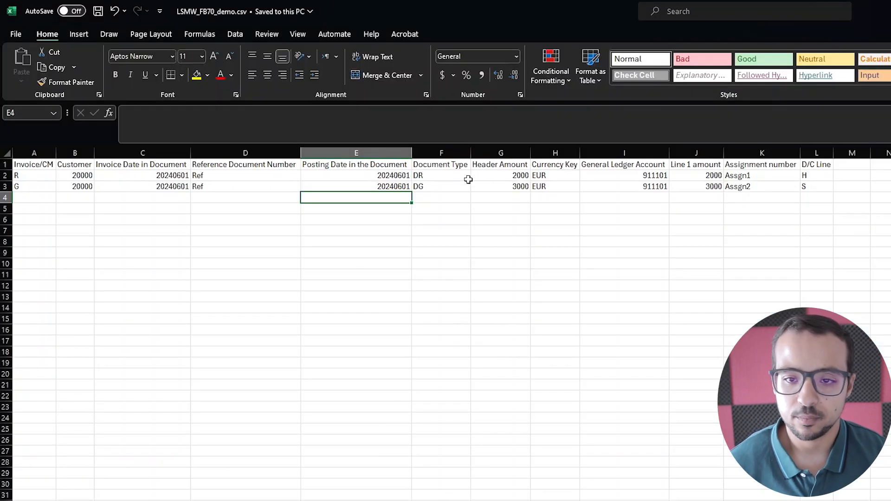
left_click(813, 177)
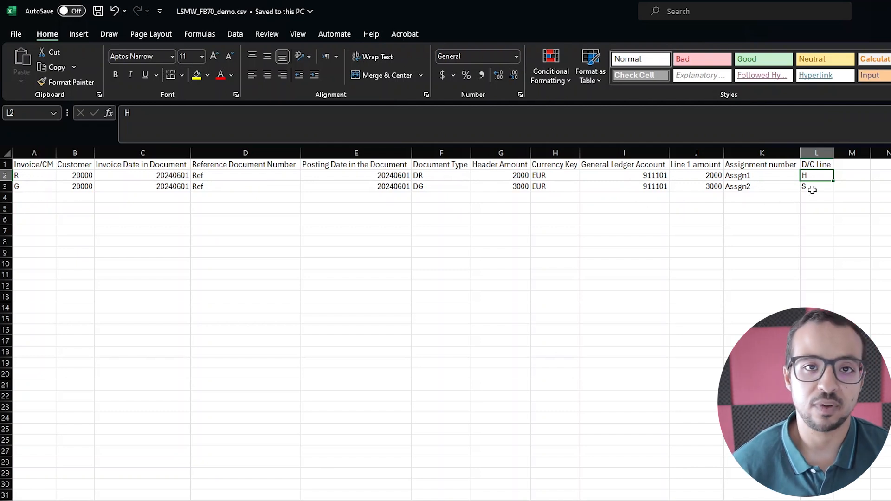
key("alt+Tab")
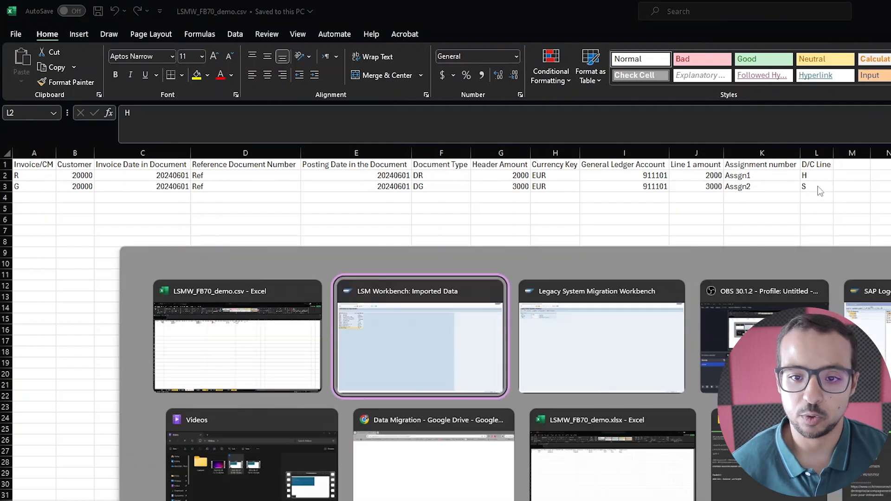
key("alt+Tab")
key("alt+shift+Tab")
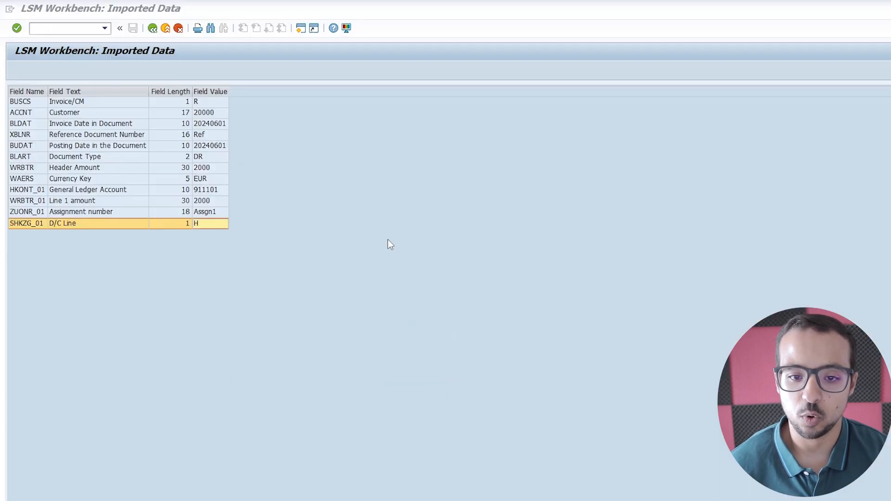
Open transaction FB70 in a new session, hide the tree, and list the D/C options of the first line item
left_click(57, 28)
type("/ofb70")
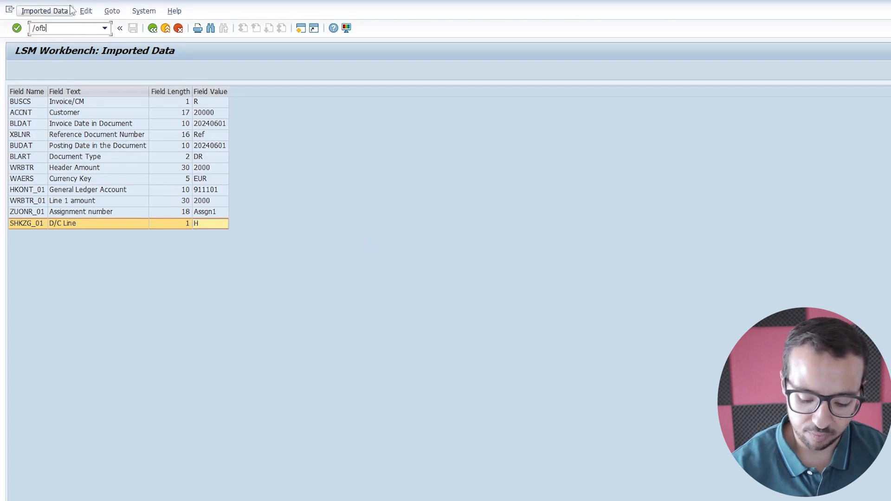
key("Return")
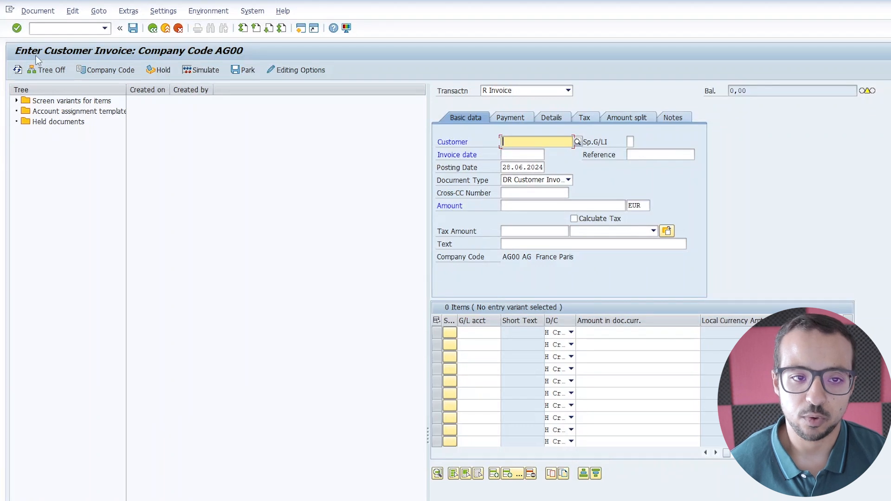
left_click(46, 69)
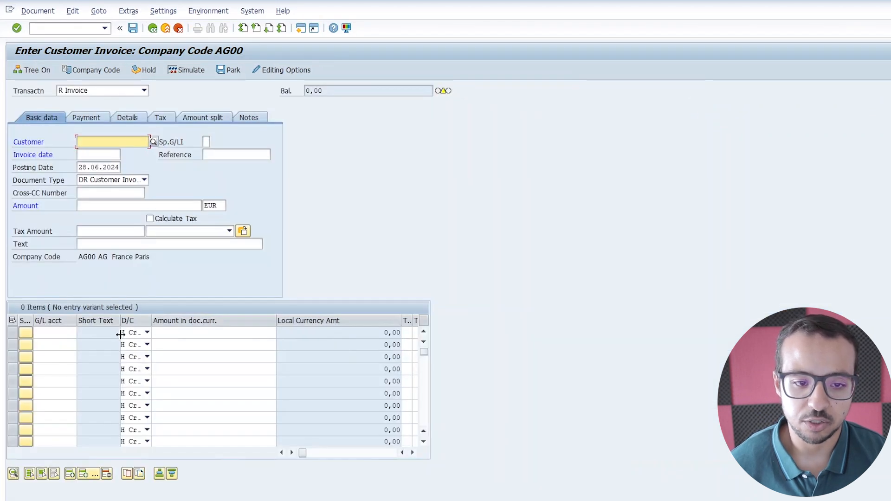
left_click(141, 332)
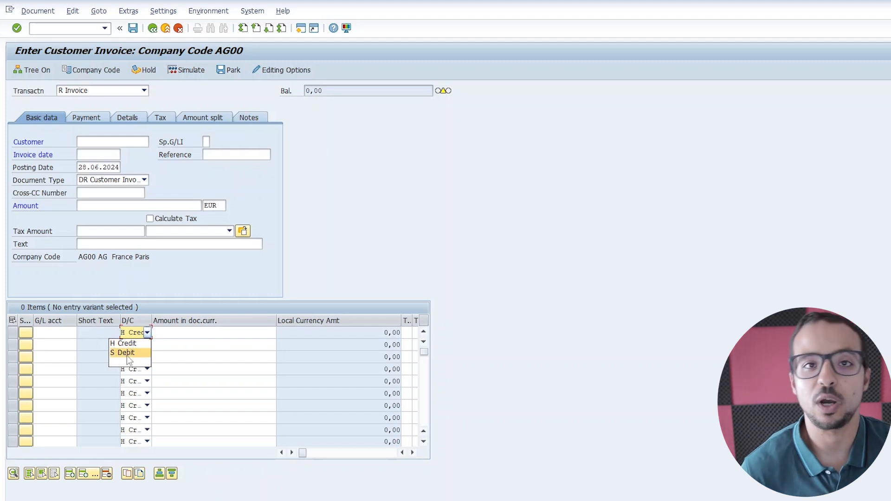
Switch back to the imported data session, return to the process steps, and run Convert Data for all FB70 transactions
key("alt+Tab")
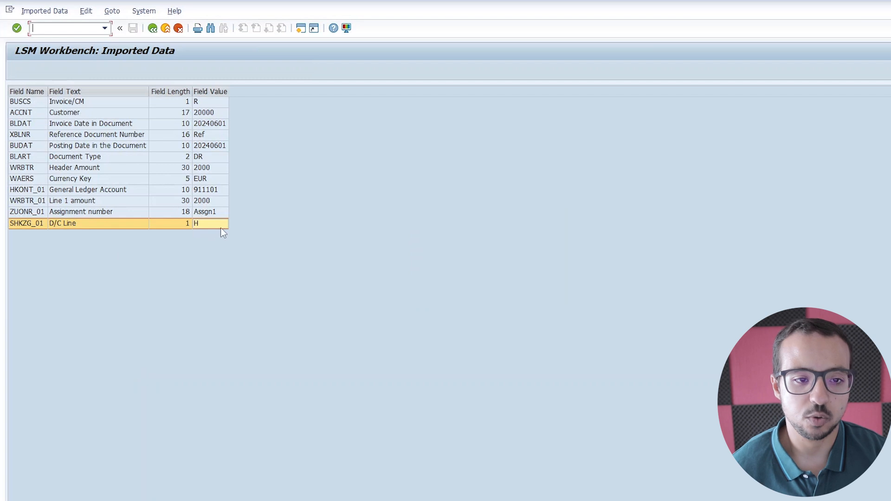
left_click(152, 28)
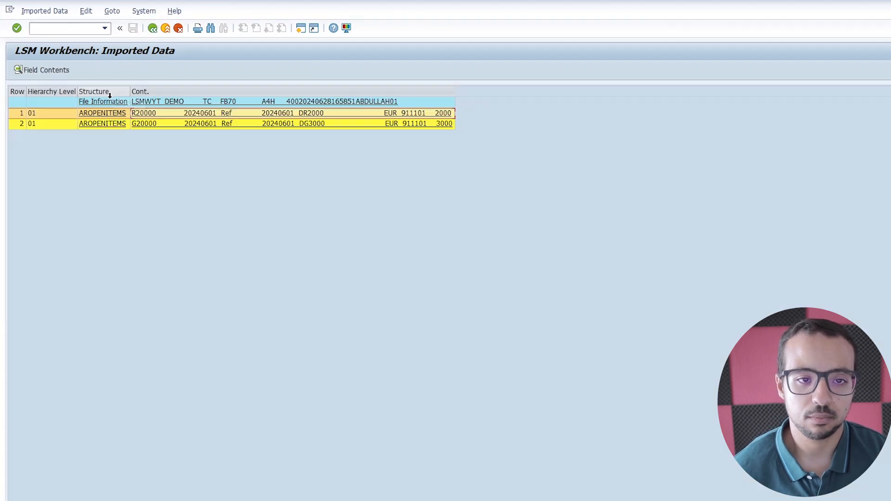
left_click(152, 28)
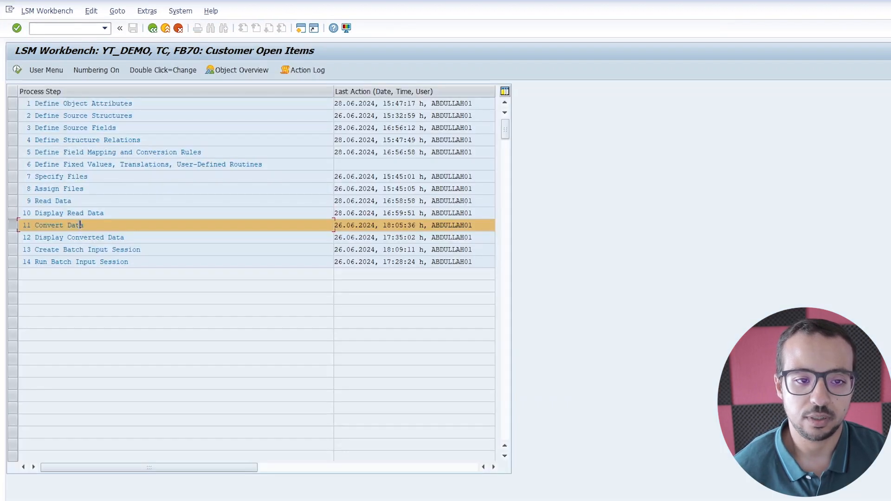
left_click(17, 70)
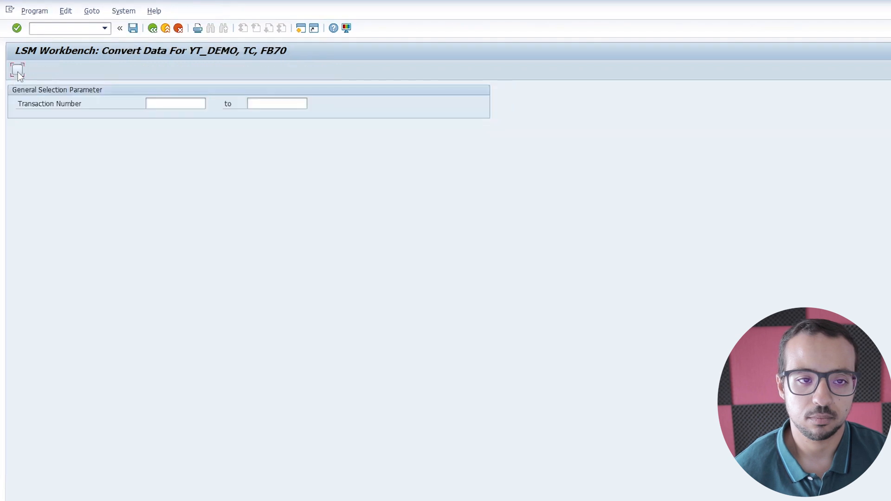
left_click(17, 70)
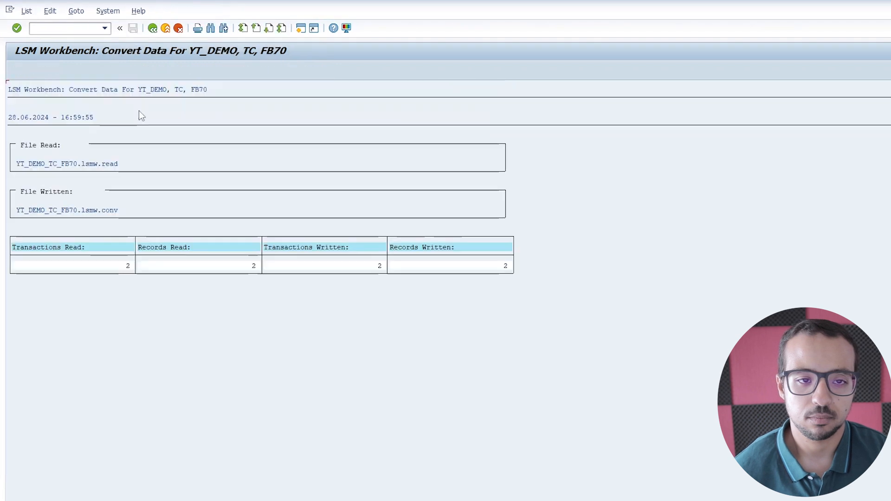
left_click(152, 28)
Create the batch input folder FB70_Z from the converted file, with the option to keep batch input folders enabled
double_click(88, 251)
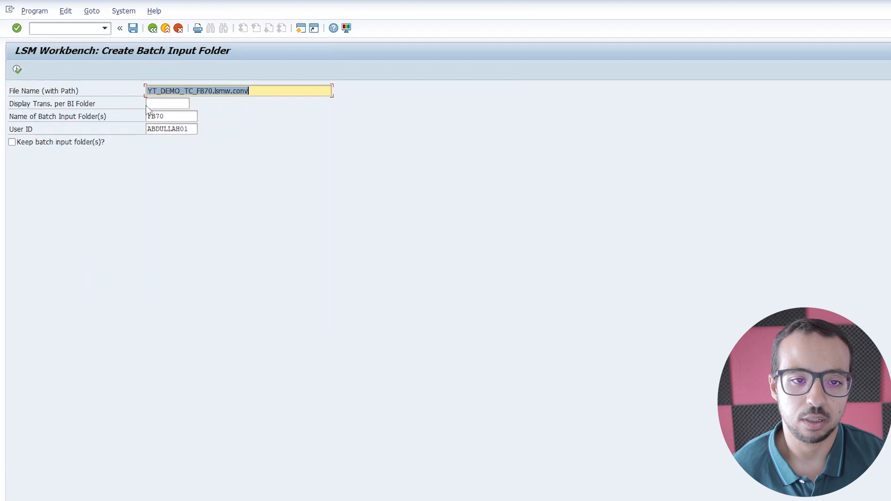
left_click(187, 117)
type("_Z")
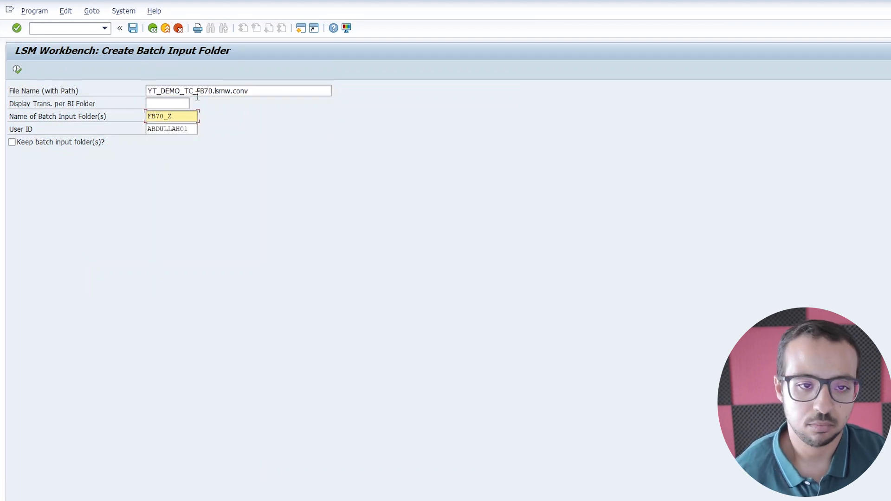
left_click(33, 143)
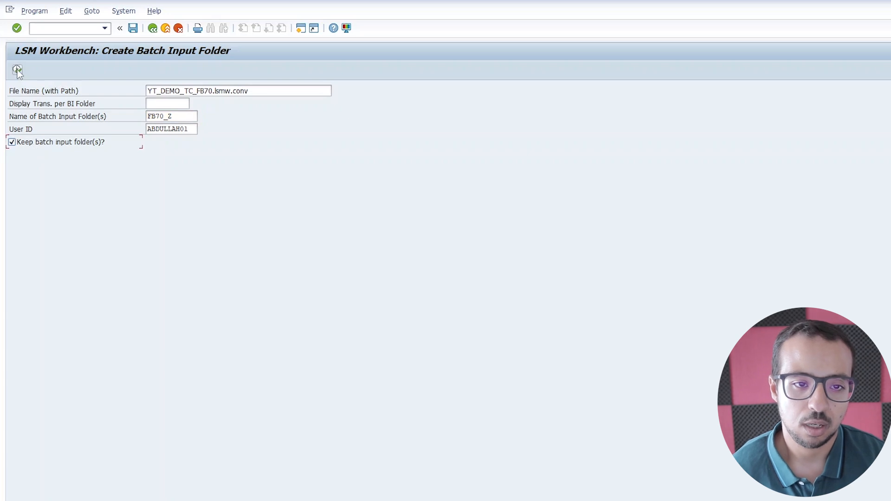
left_click(17, 71)
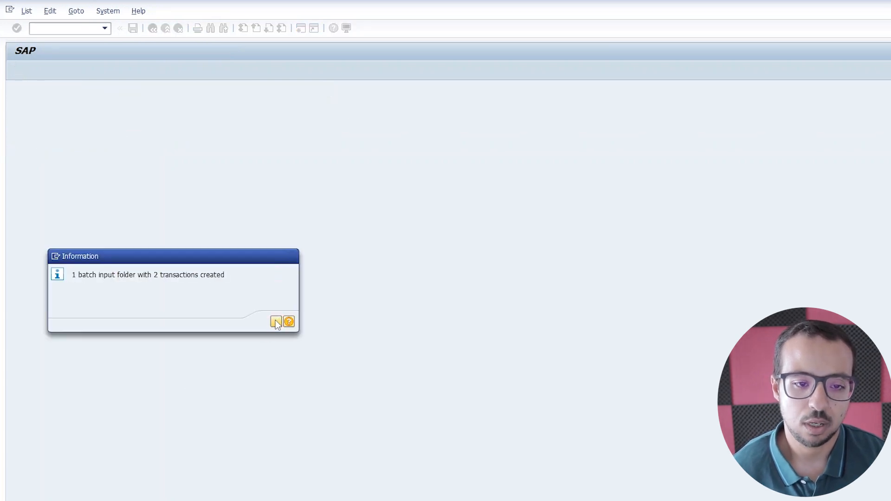
left_click(275, 321)
Find session FB70_Z in the batch input session overview and start processing it in the foreground
double_click(65, 262)
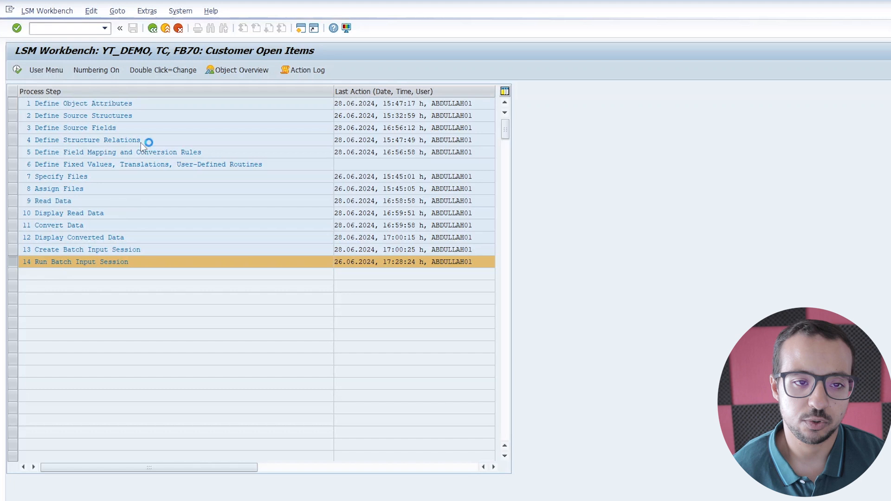
left_click(83, 103)
type("_")
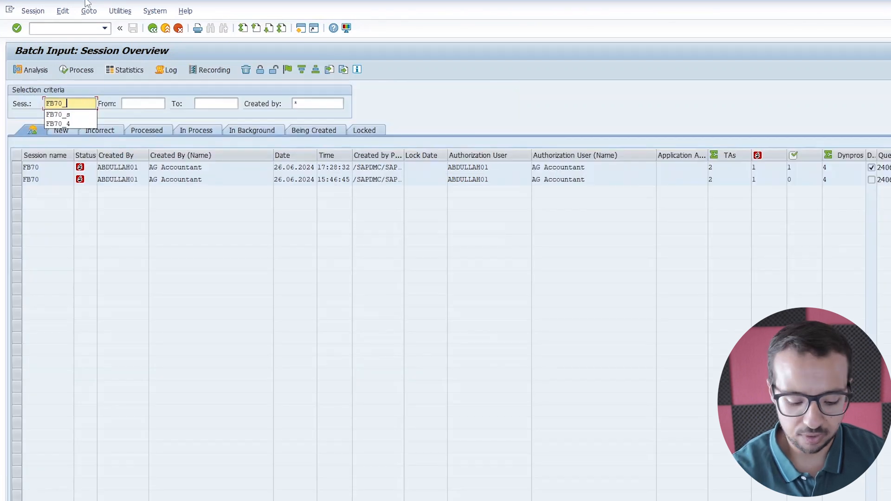
type("Z")
key("Return")
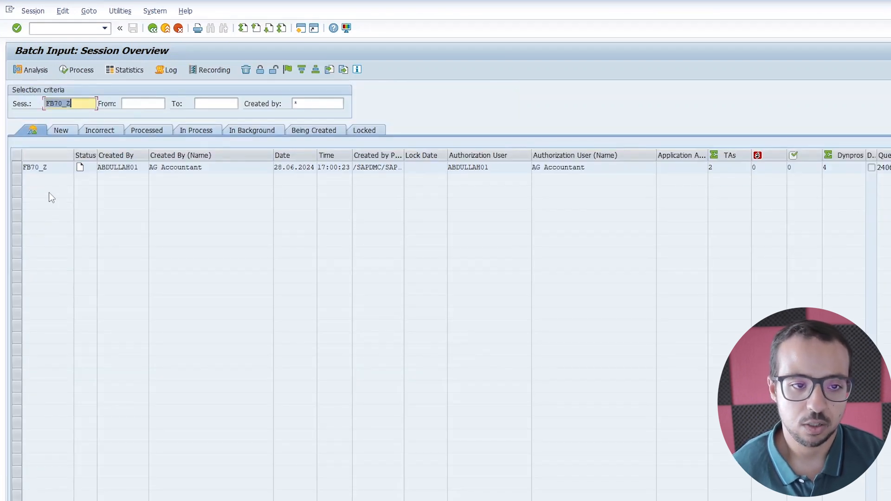
left_click(17, 168)
left_click(76, 69)
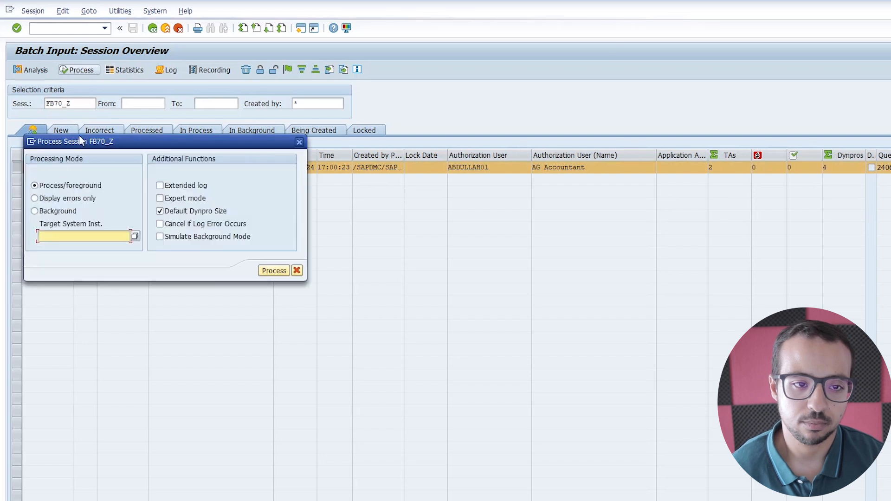
left_click(273, 270)
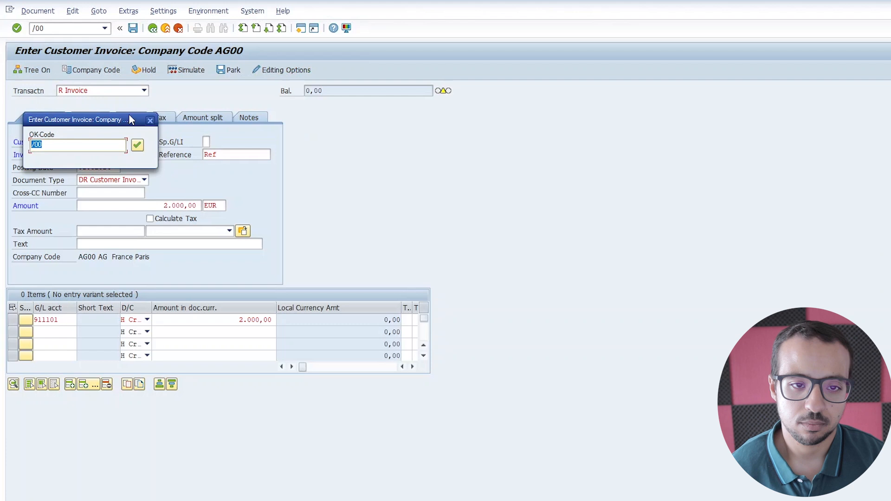
Step through the session's two transactions, posting the 2.000,00 EUR customer invoice and the 3.000,00 EUR credit memo
left_click_drag(129, 116, 572, 193)
key("Return")
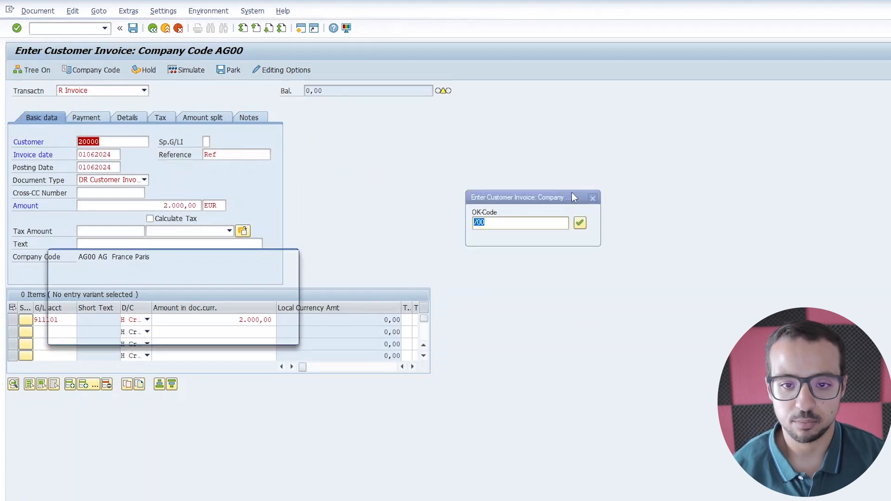
key("Return")
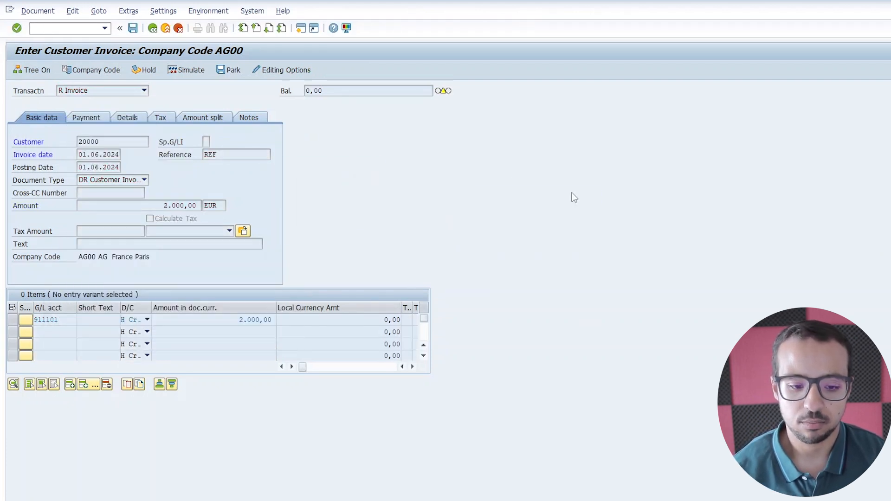
key("Return")
key("Return")
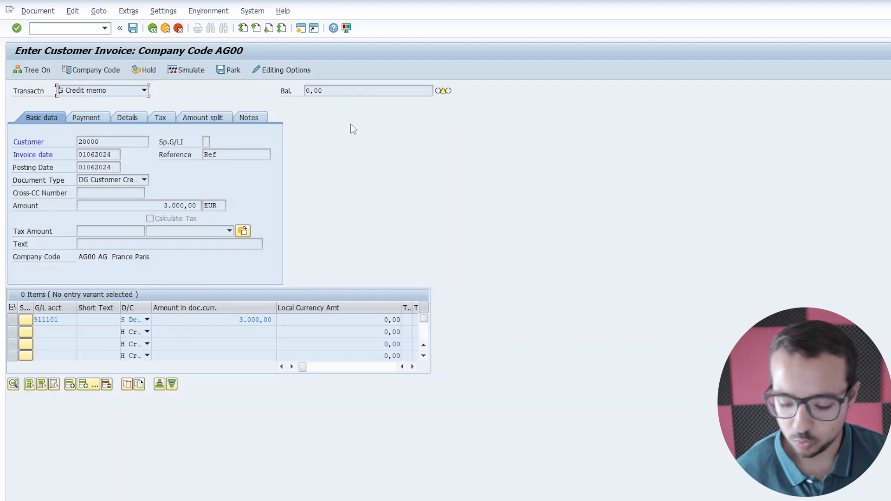
key("ctrl+s")
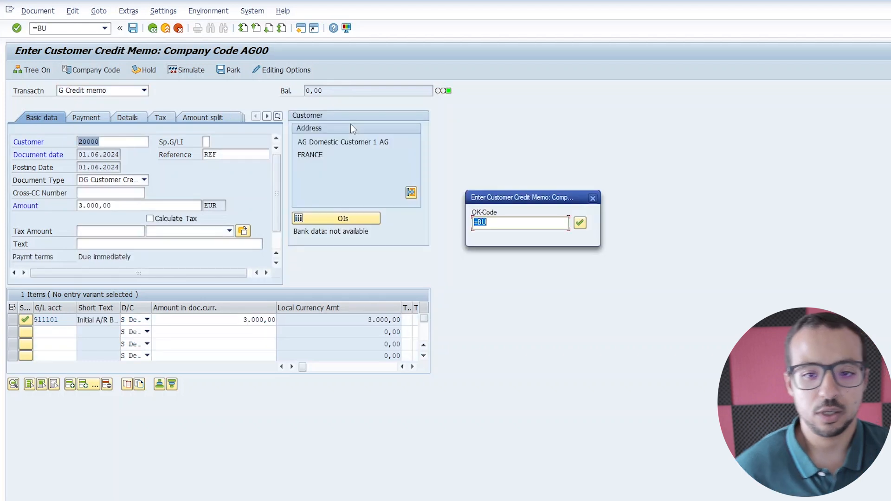
key("Return")
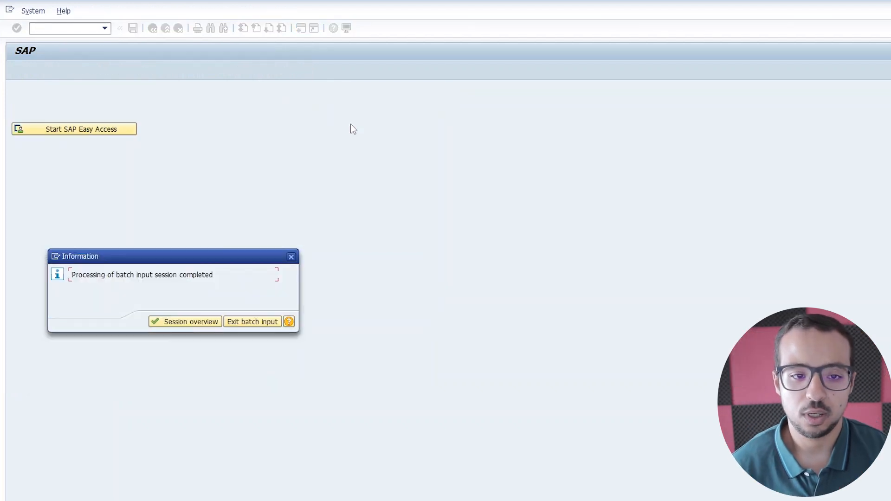